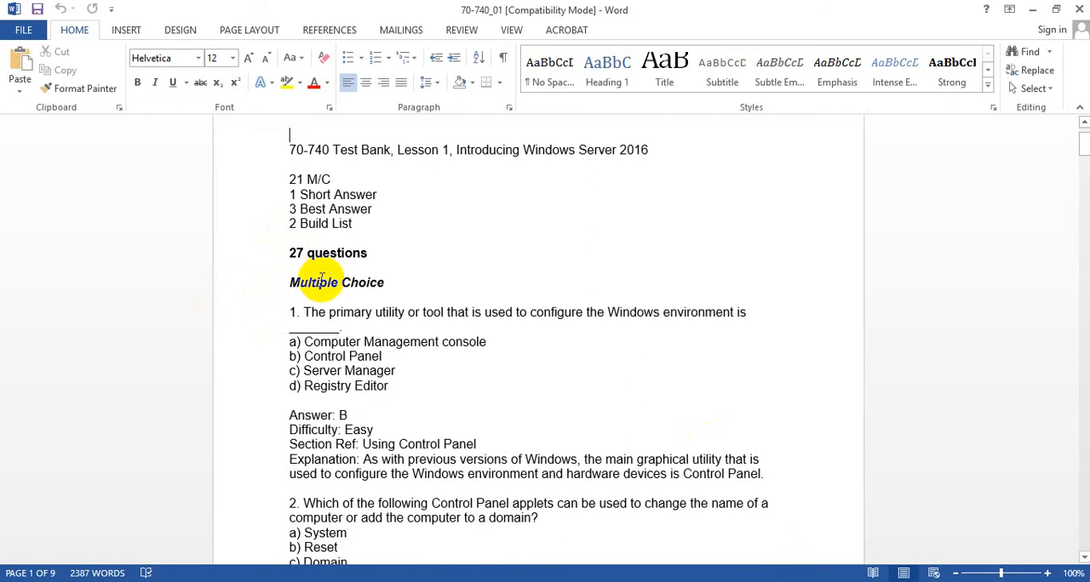
- Review the multiple-choice questions in the test bank, including their options, answers and explanations
scroll(255, 341, down, 20)
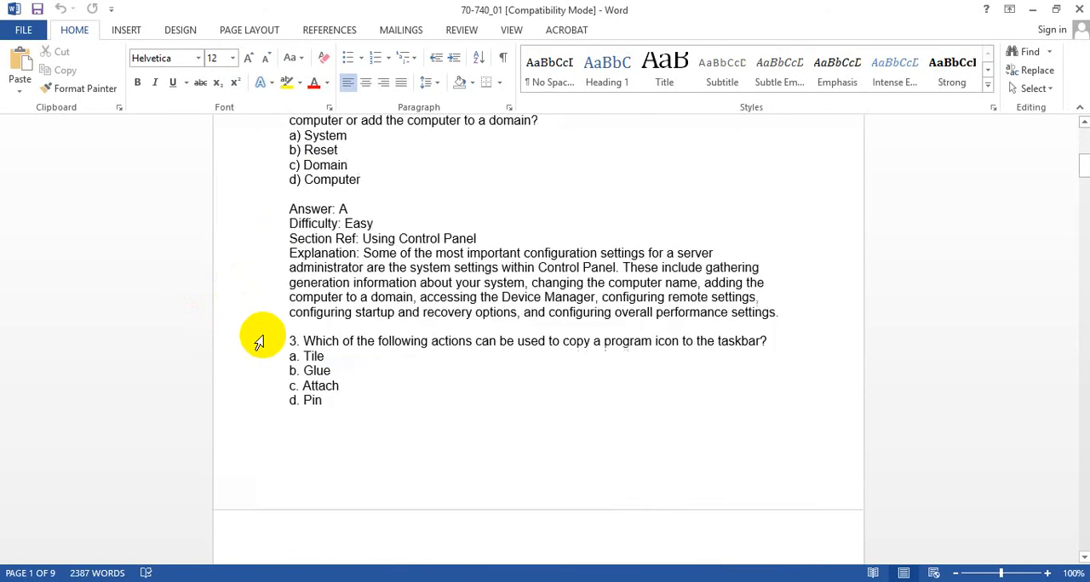
scroll(264, 336, up, 8)
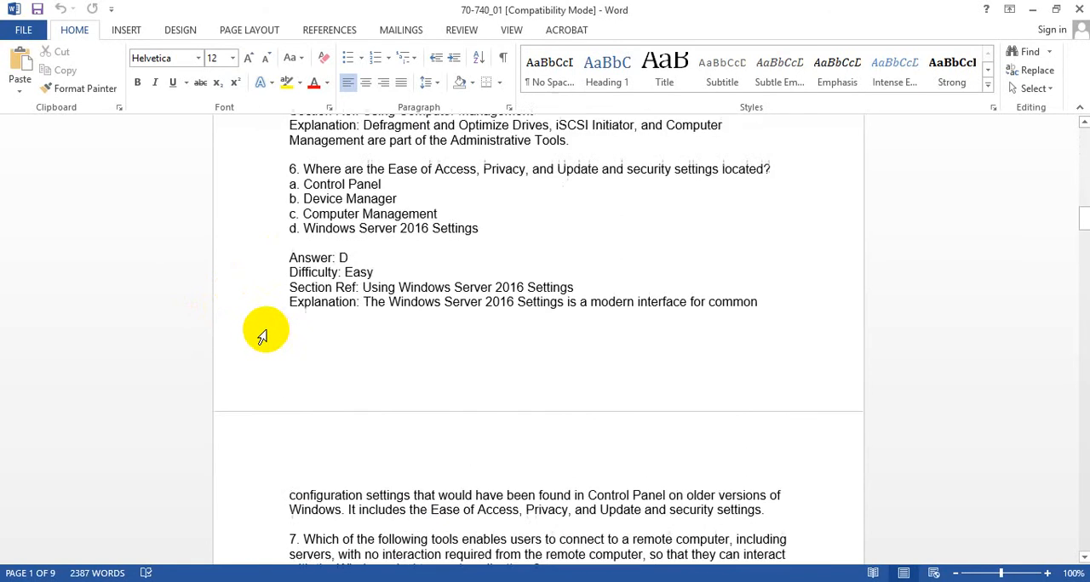
scroll(351, 278, down, 18)
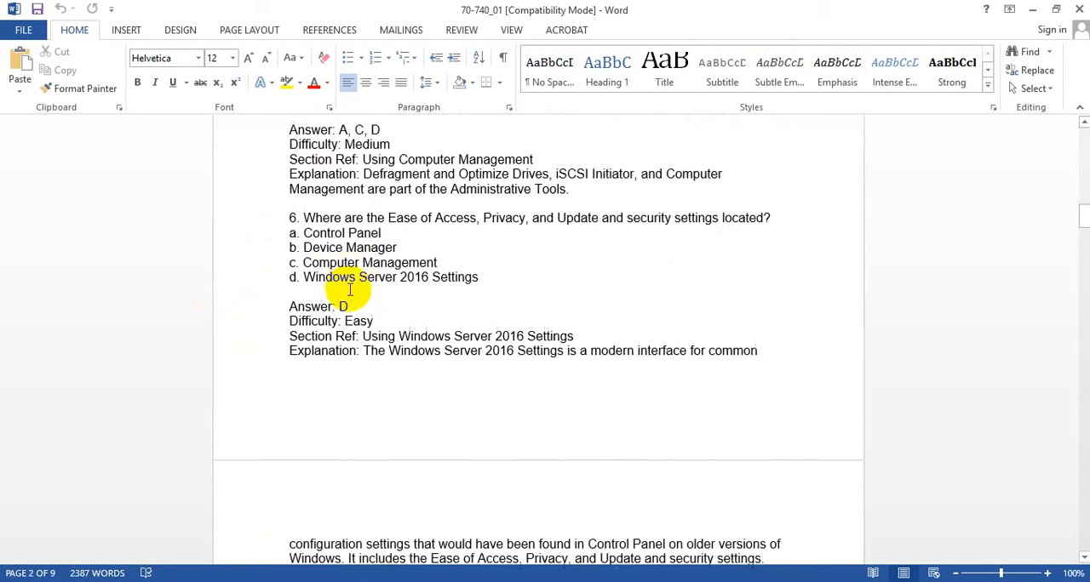
scroll(345, 294, up, 12)
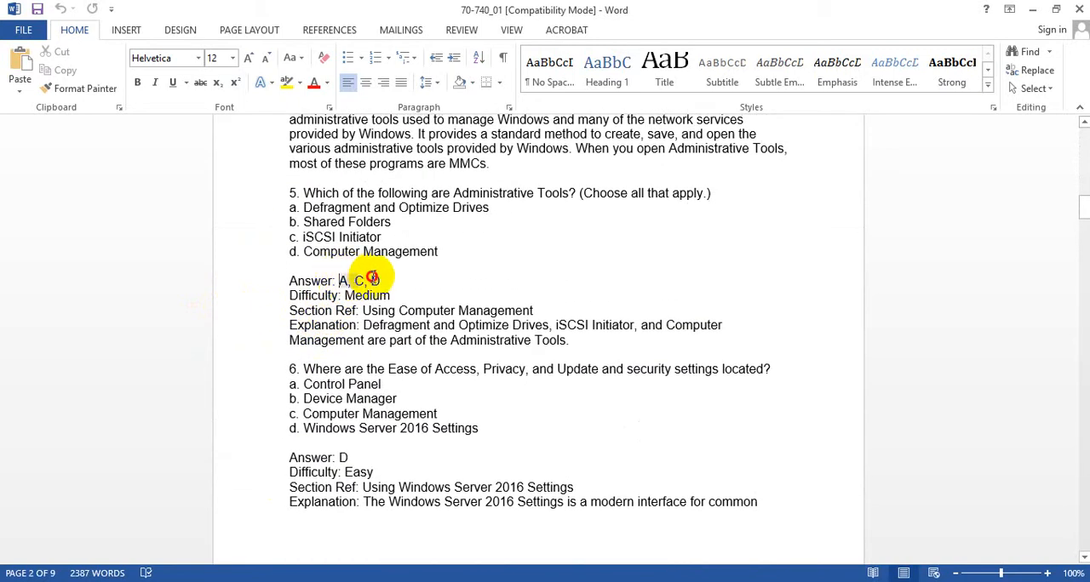
shift+click(373, 278)
scroll(329, 341, down, 15)
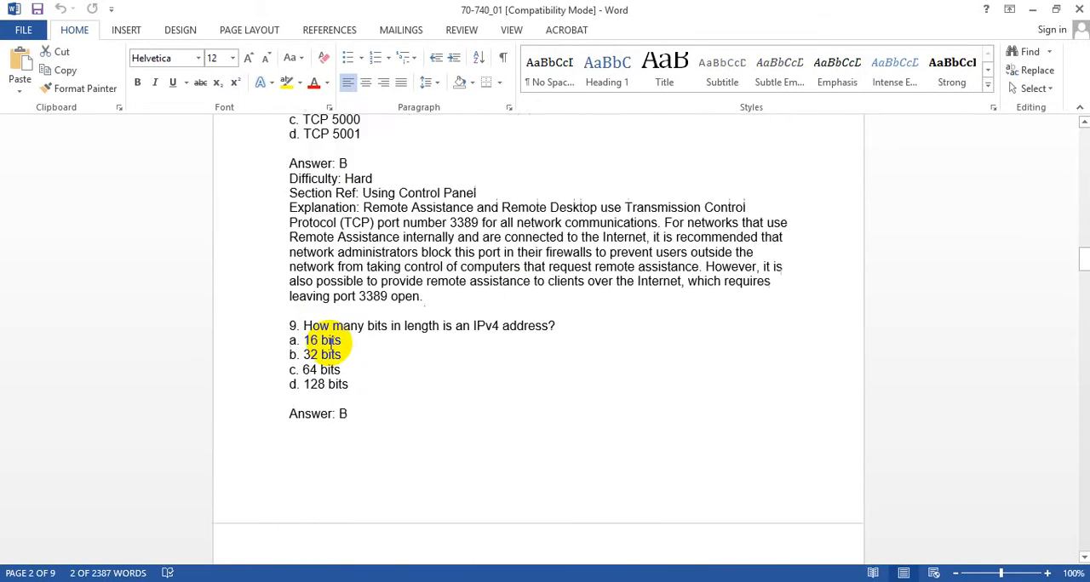
scroll(331, 341, down, 20)
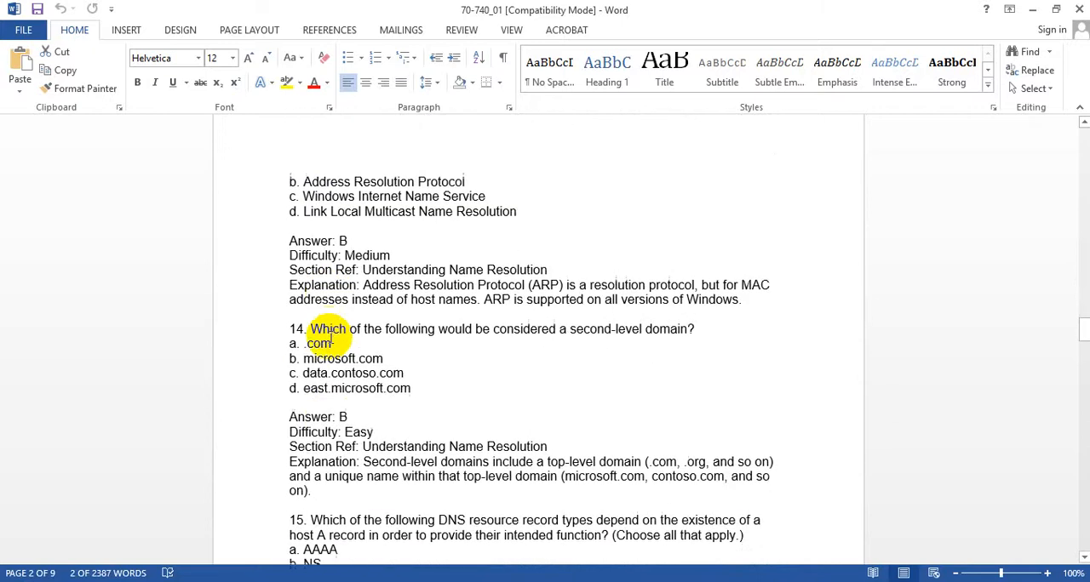
scroll(331, 340, down, 20)
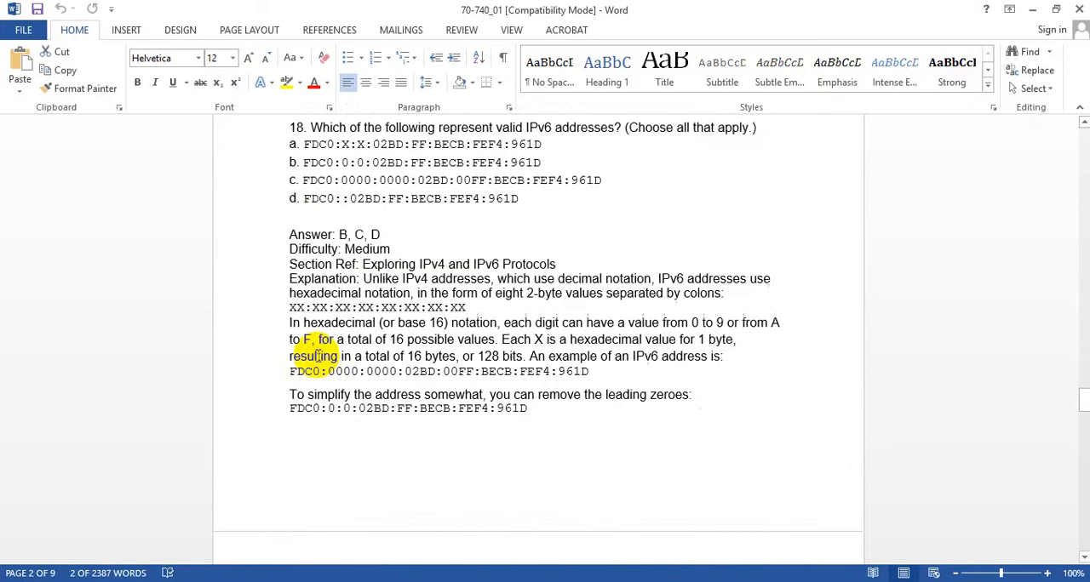
scroll(319, 356, down, 20)
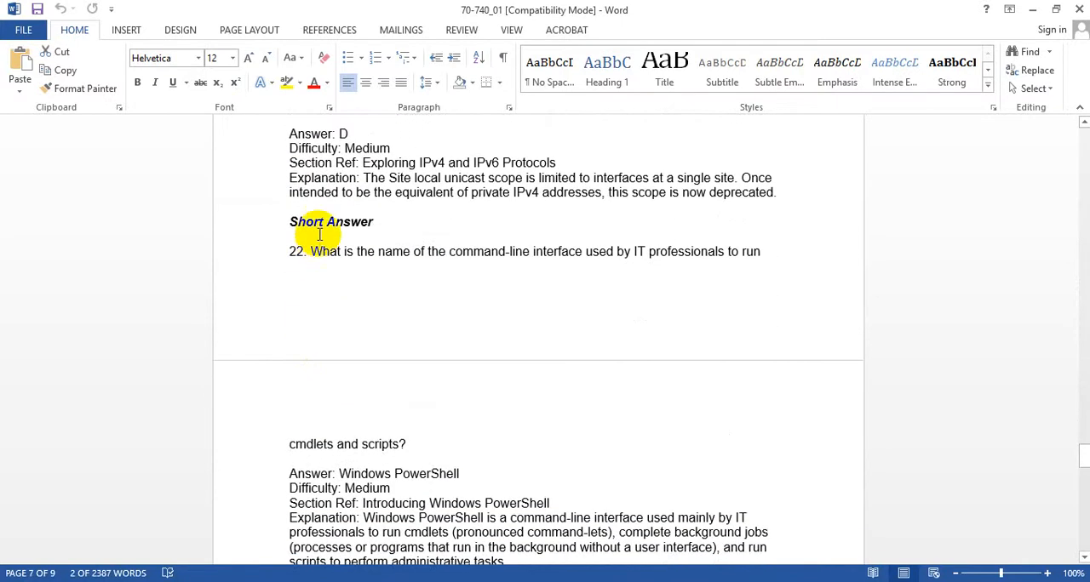
- Review the Short Answer, Best Answer and Build List questions, including the answer order of question 26, and return to question 1
scroll(260, 387, down, 10)
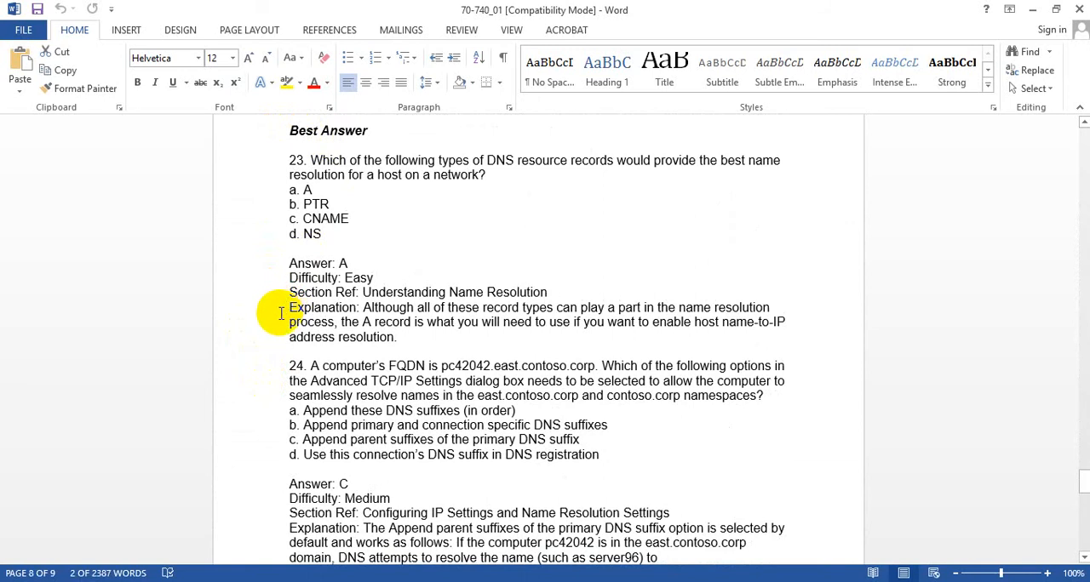
scroll(281, 314, down, 15)
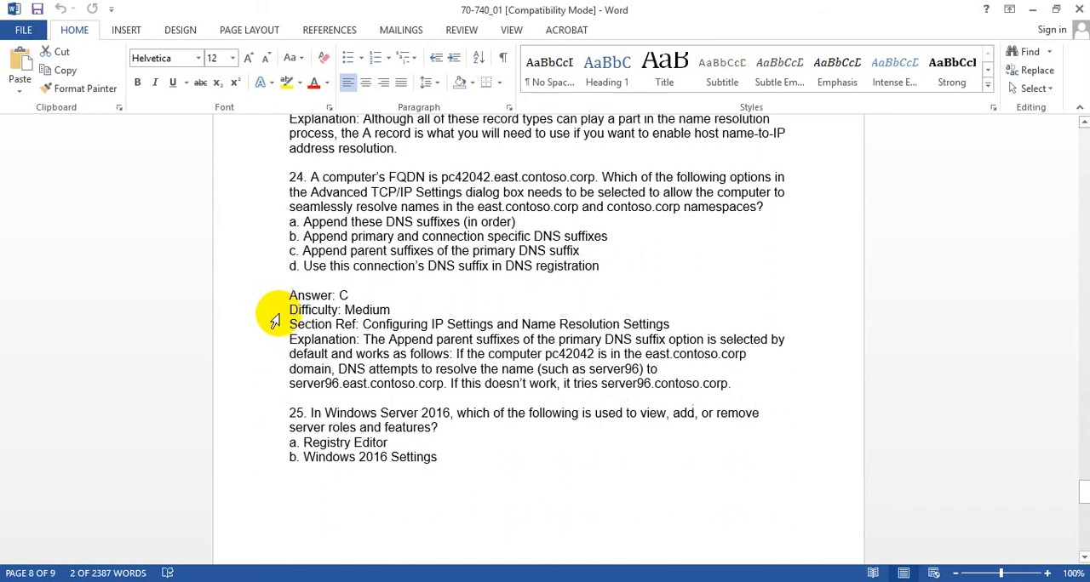
scroll(289, 304, down, 3)
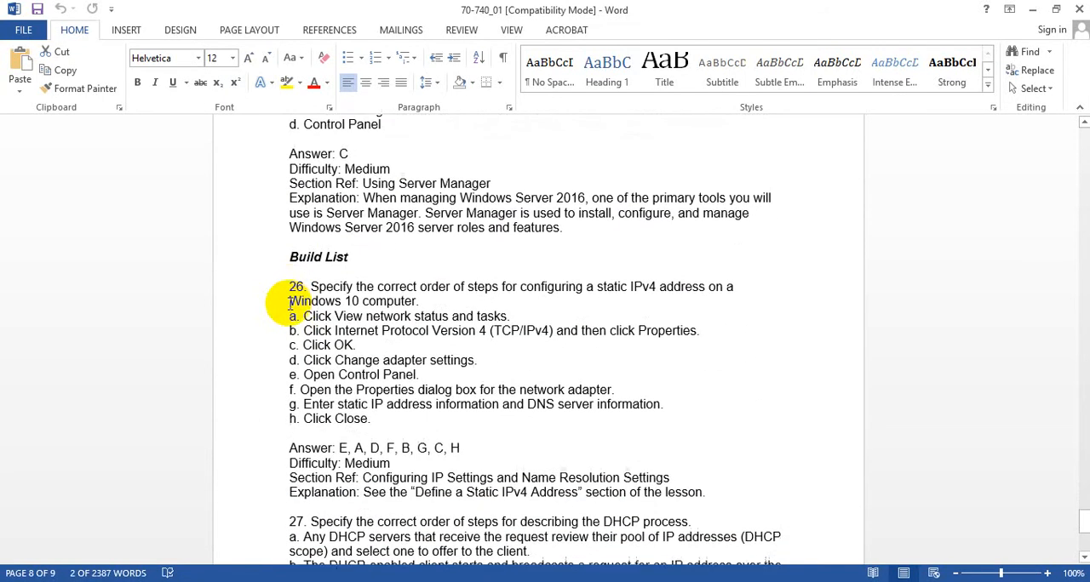
scroll(358, 341, down, 3)
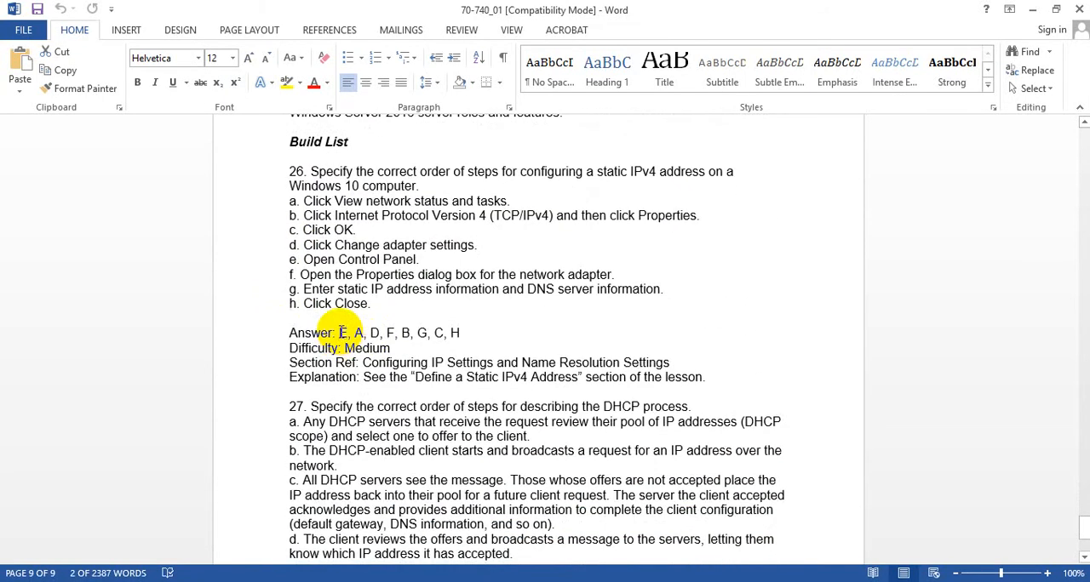
click(340, 333)
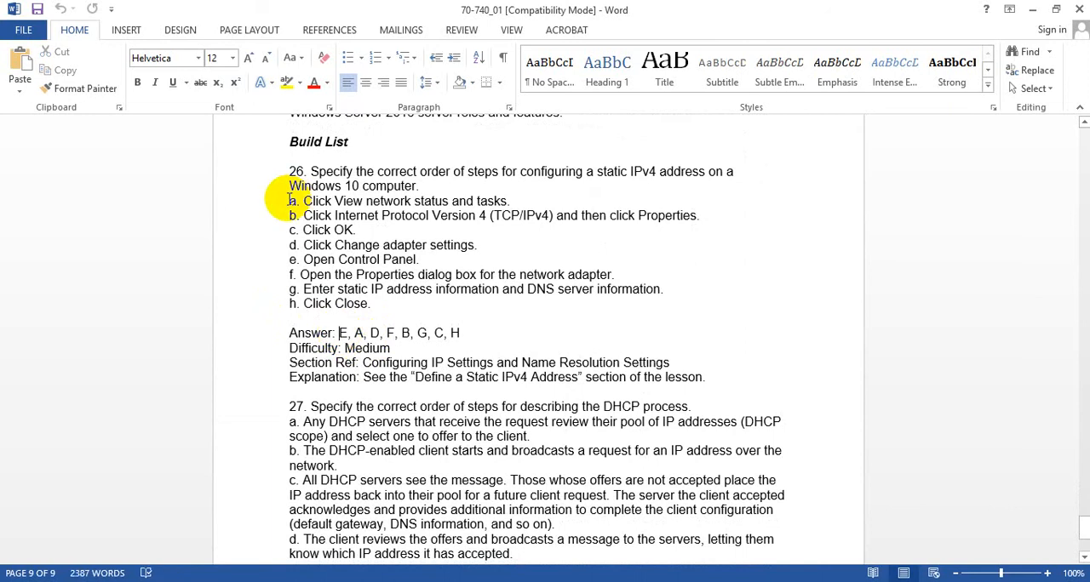
drag(339, 332, 463, 335)
scroll(360, 396, down, 3)
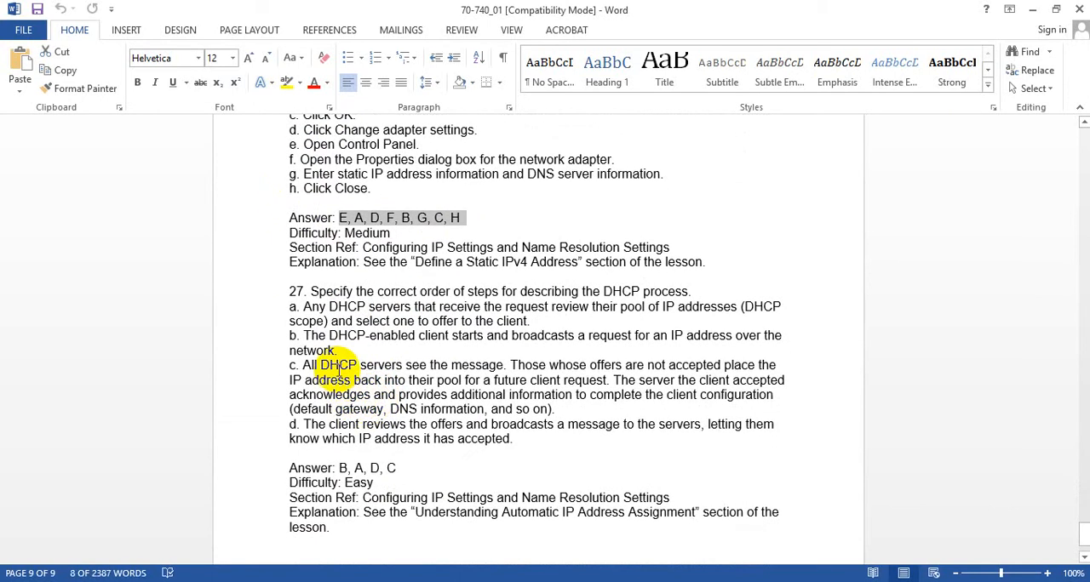
scroll(306, 443, down, 2)
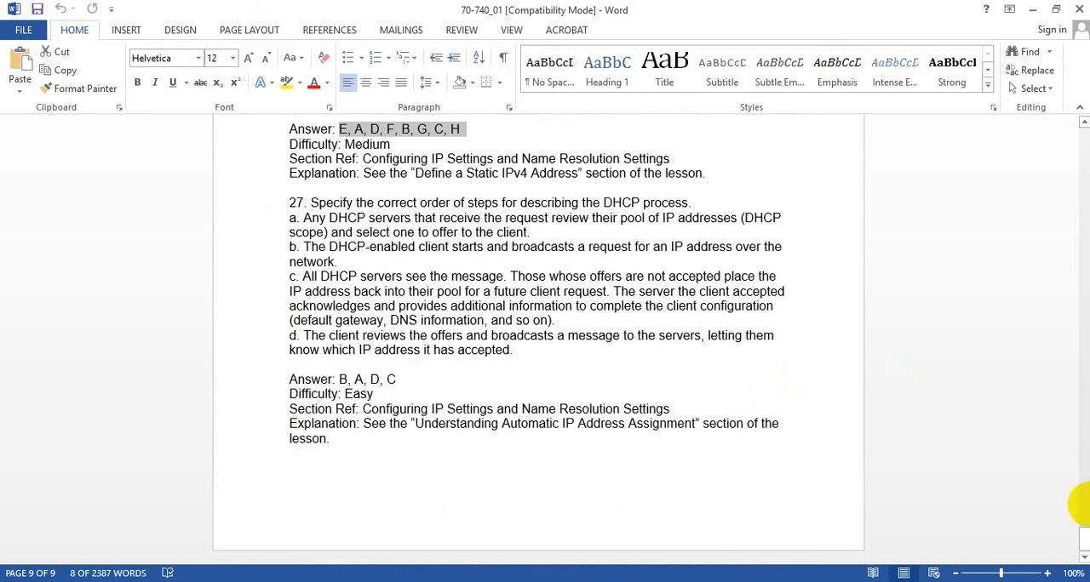
drag(1083, 545, 1064, 79)
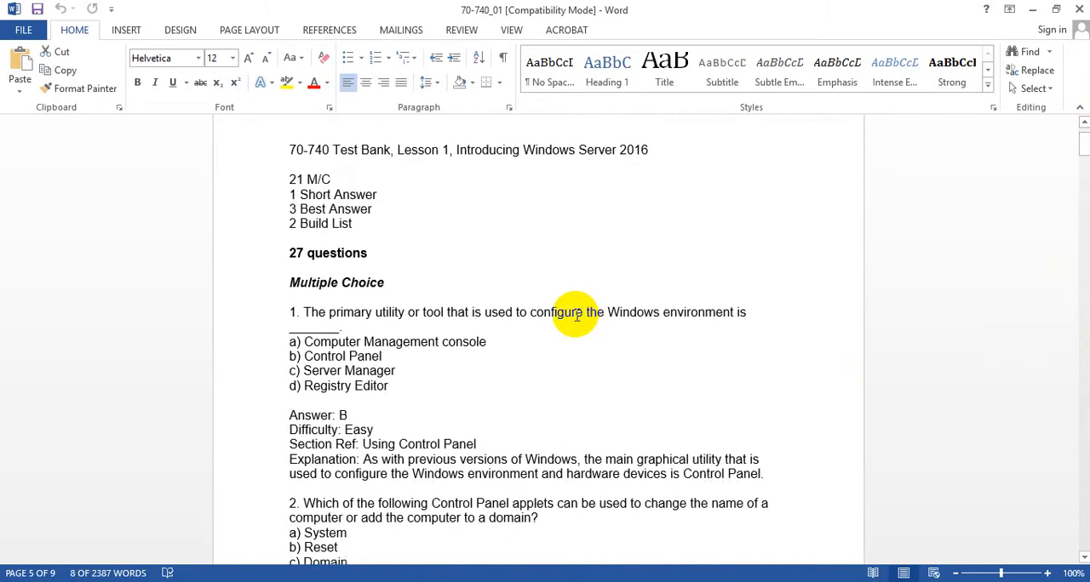
scroll(576, 316, down, 3)
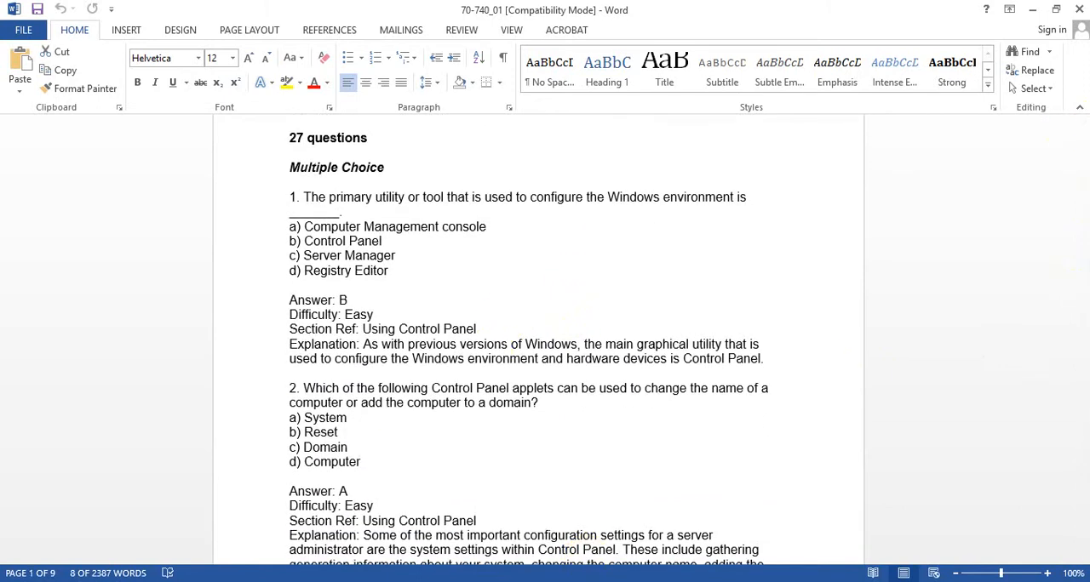
- Switch to the Question workbook in Excel and enter the question type MC in cell A1
mouse_move(568, 581)
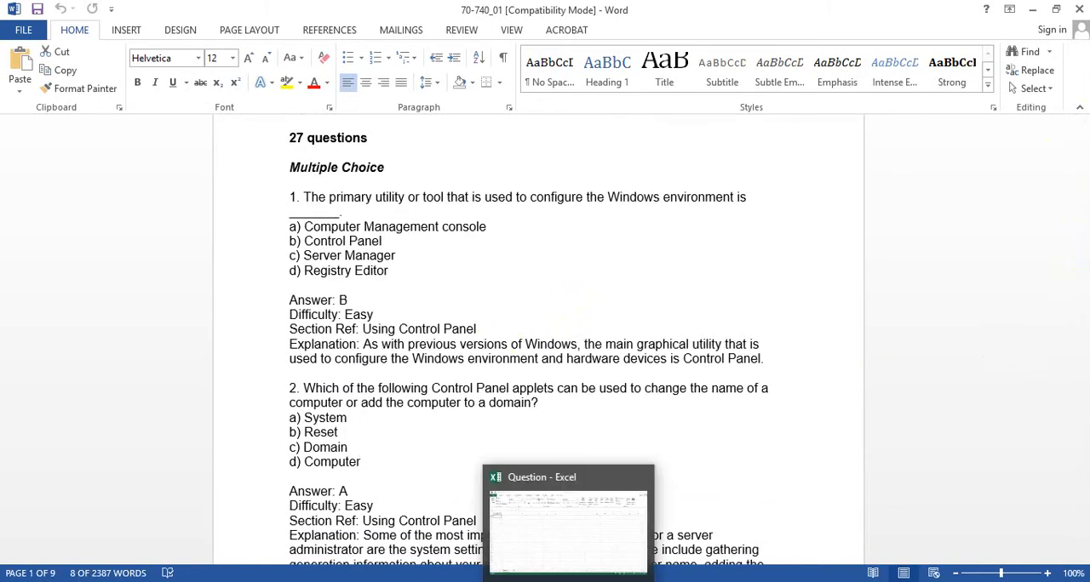
click(568, 581)
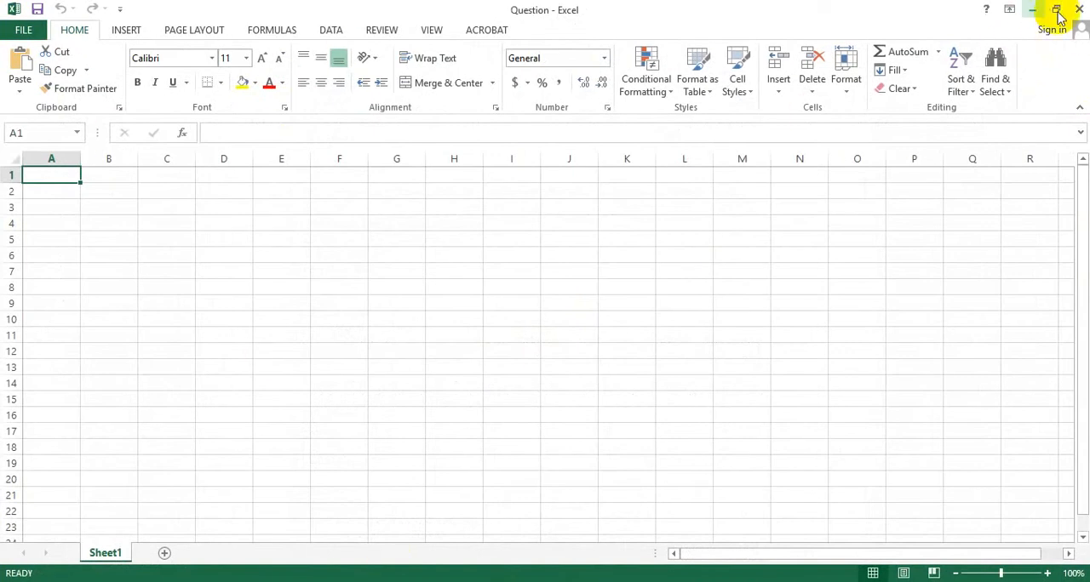
click(638, 581)
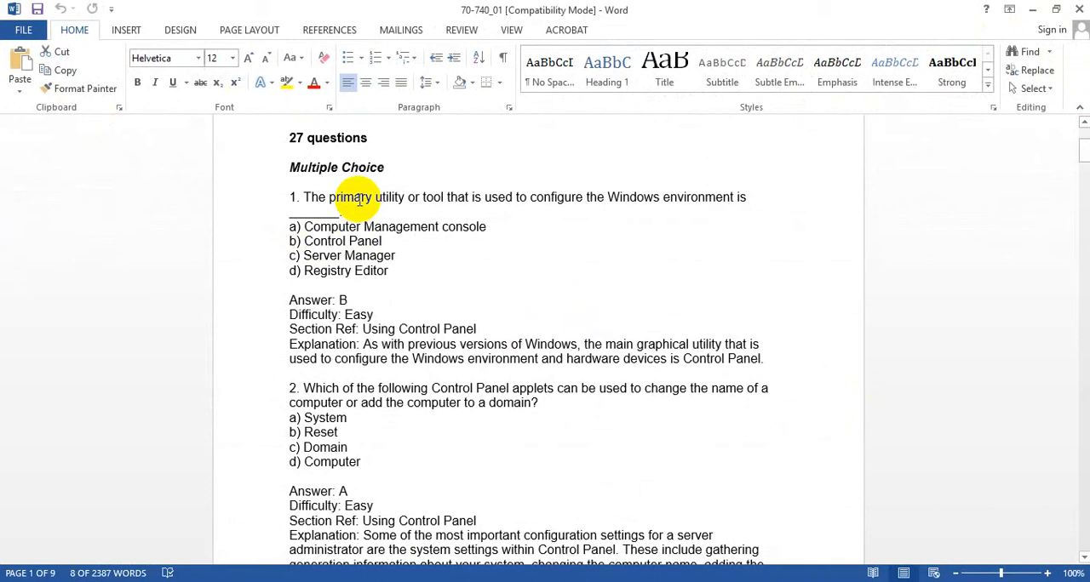
click(609, 581)
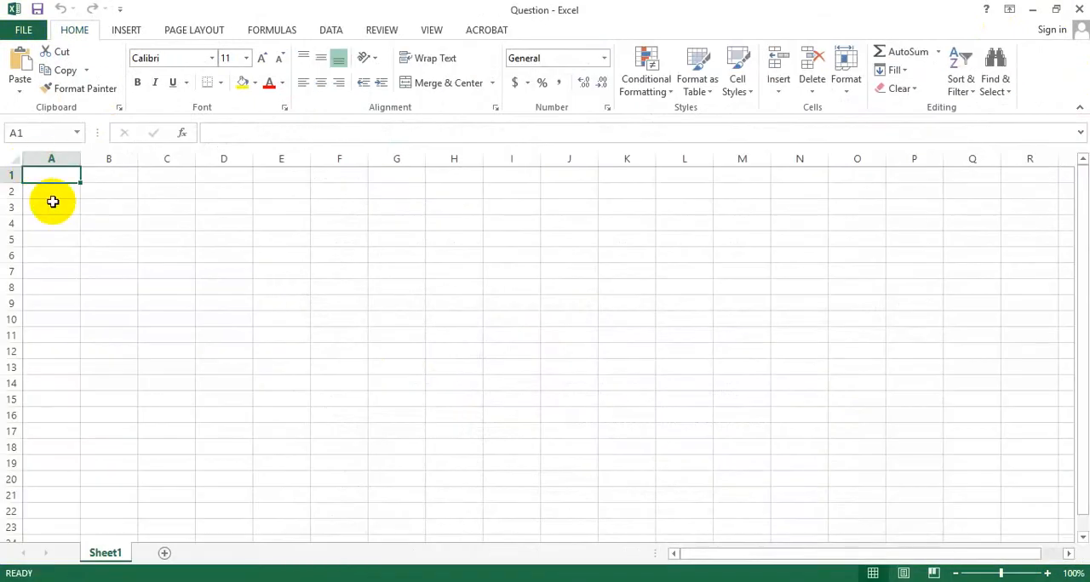
text(MC)
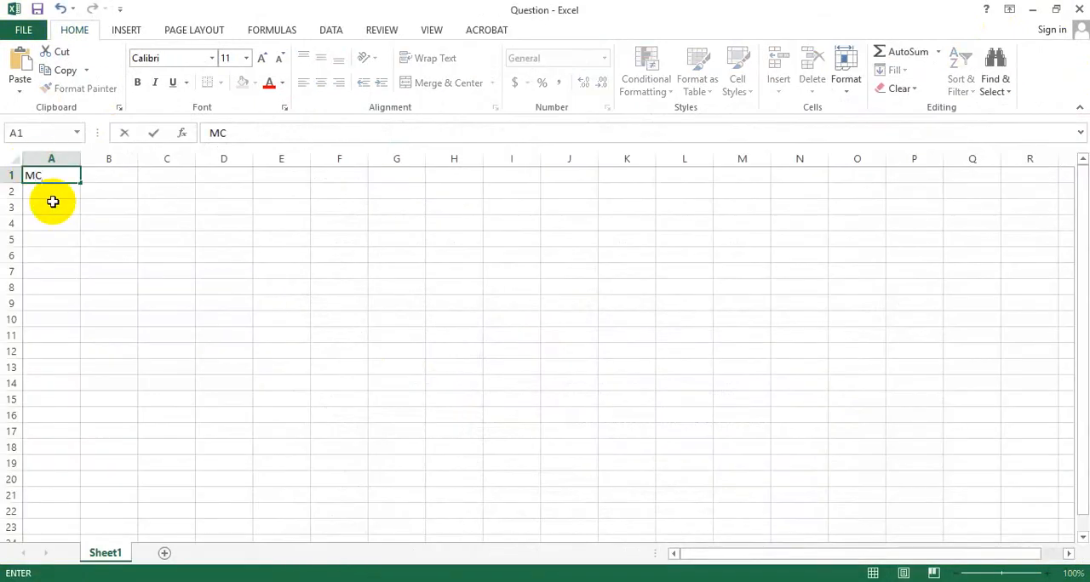
- Copy the text of question 1 without its number from the Word document into cell B1 of the Question workbook
click(94, 177)
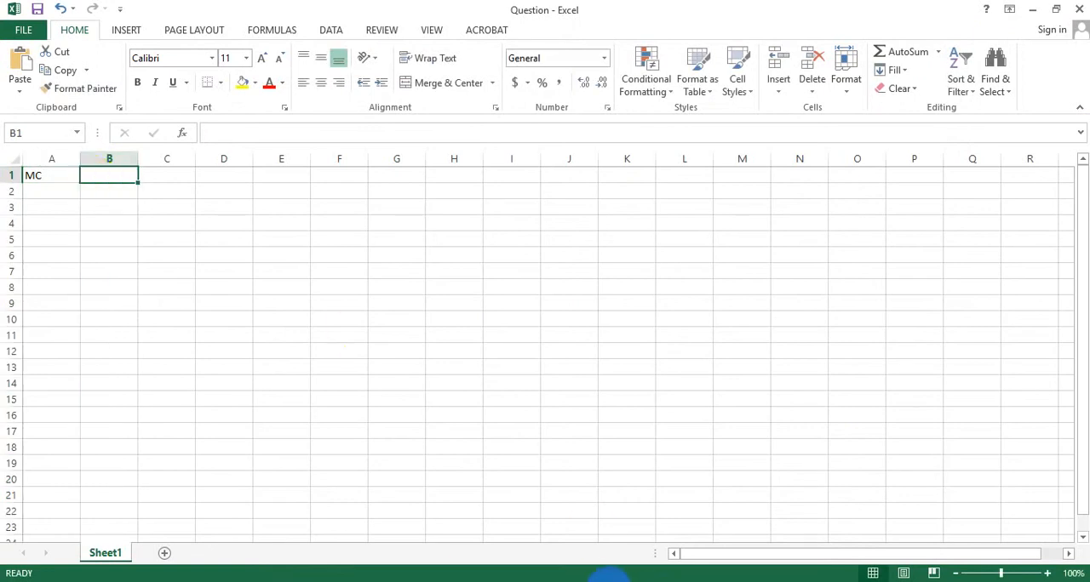
click(610, 578)
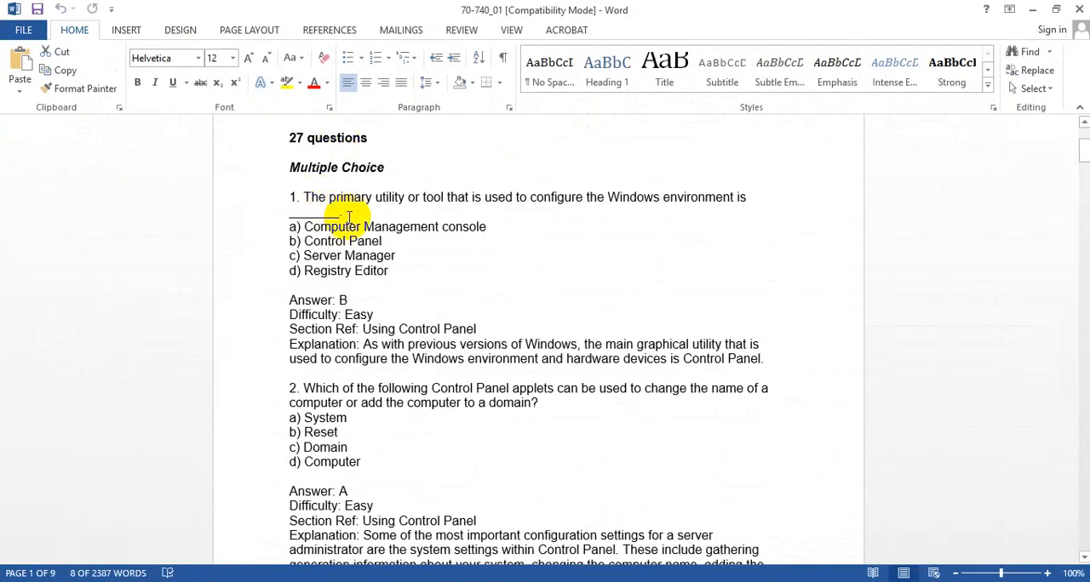
triple_click(314, 199)
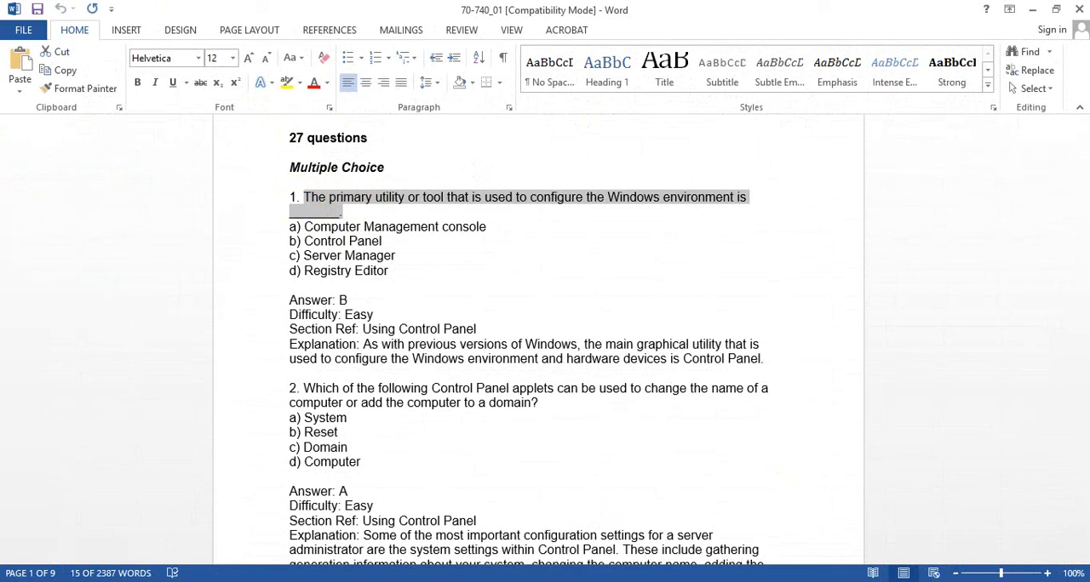
click(586, 579)
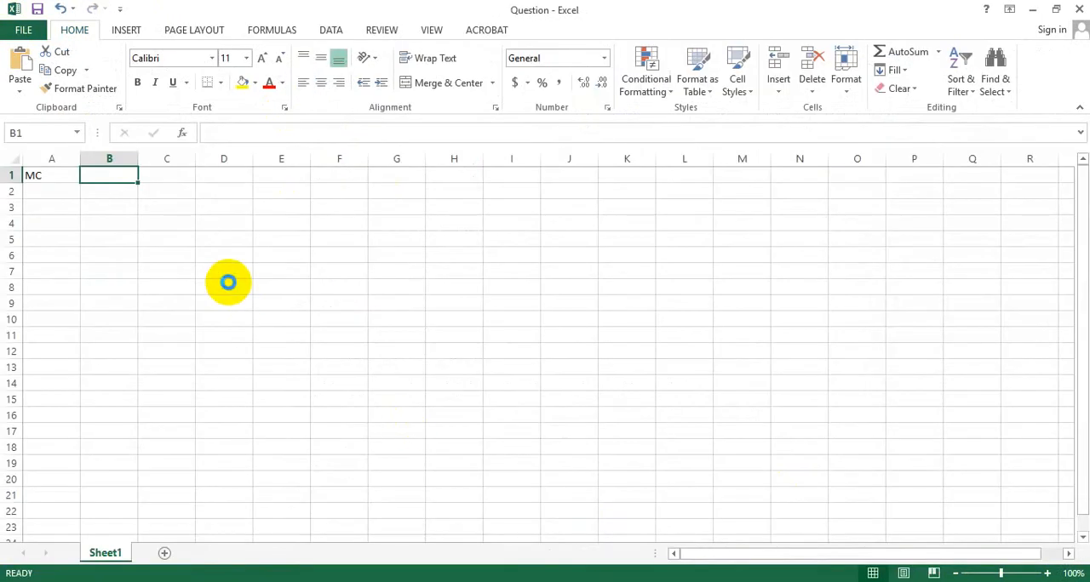
text(The primary utility or tool that is used to configure the Windows environment is _______.)
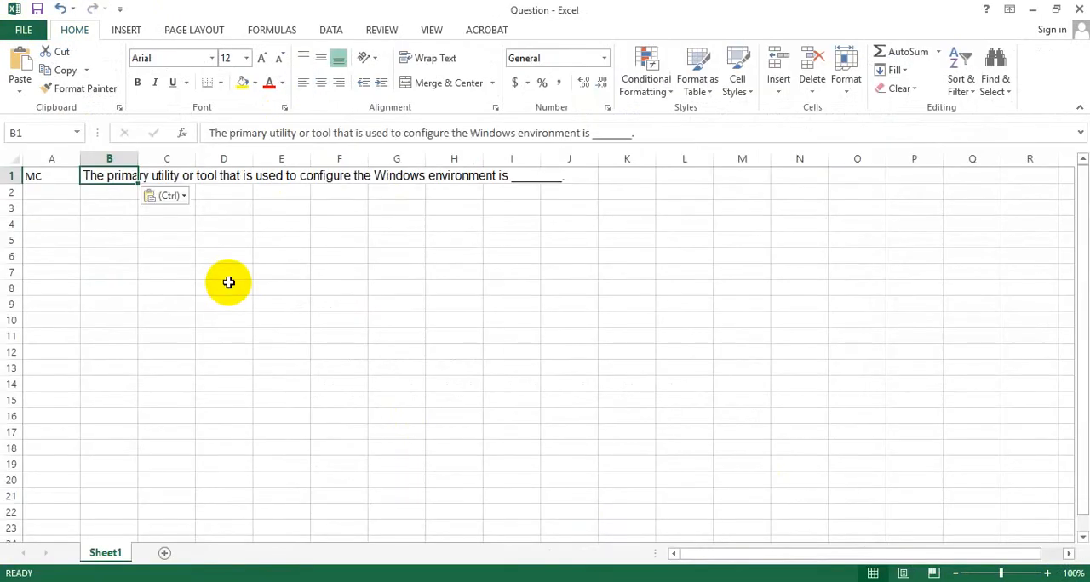
- Copy option a, "Computer Management console", from the Word document into cell C1 and widen column B slightly
click(167, 176)
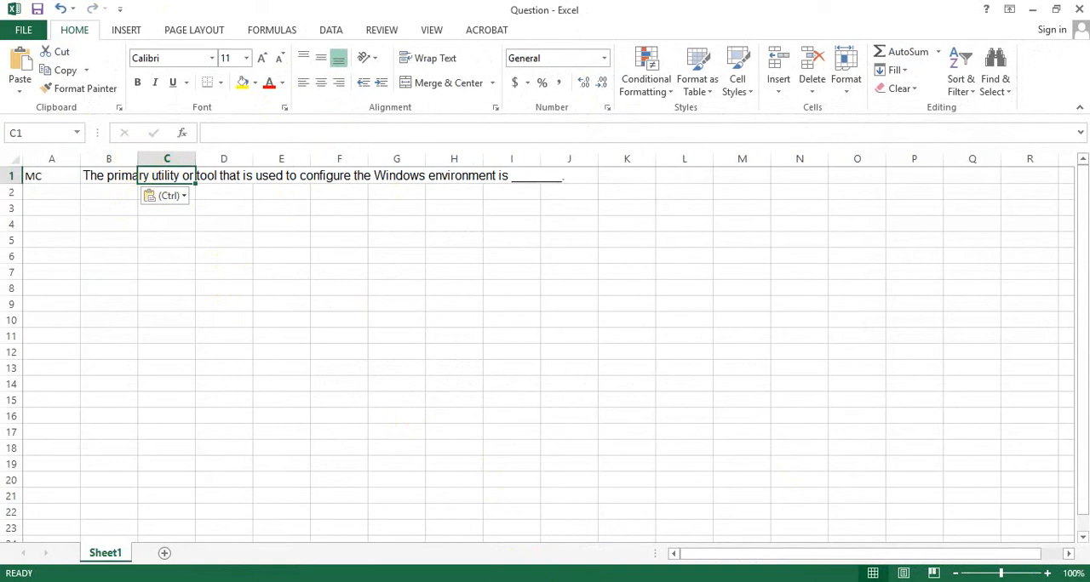
click(611, 579)
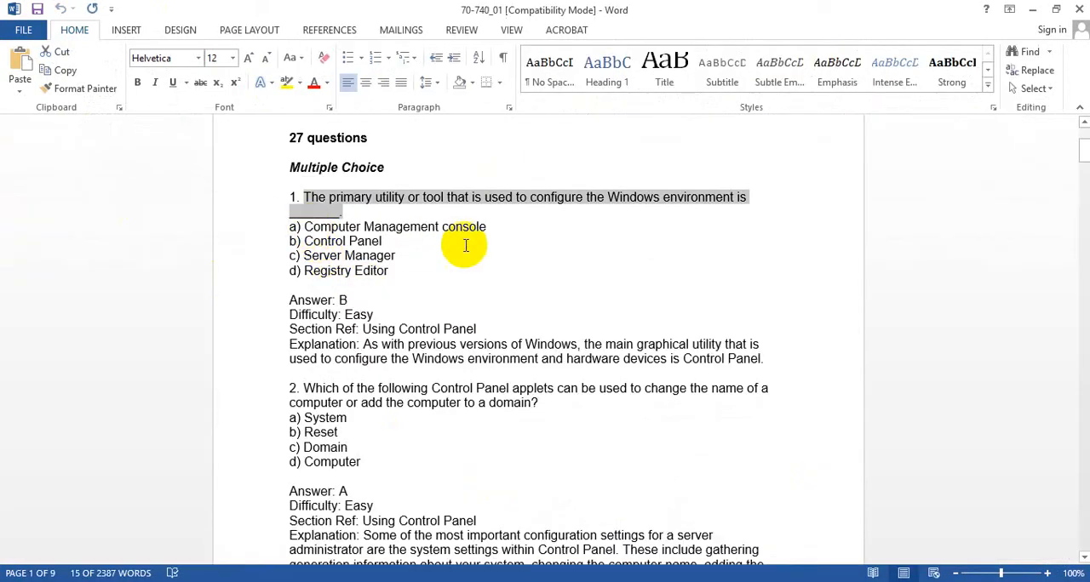
drag(491, 228, 323, 219)
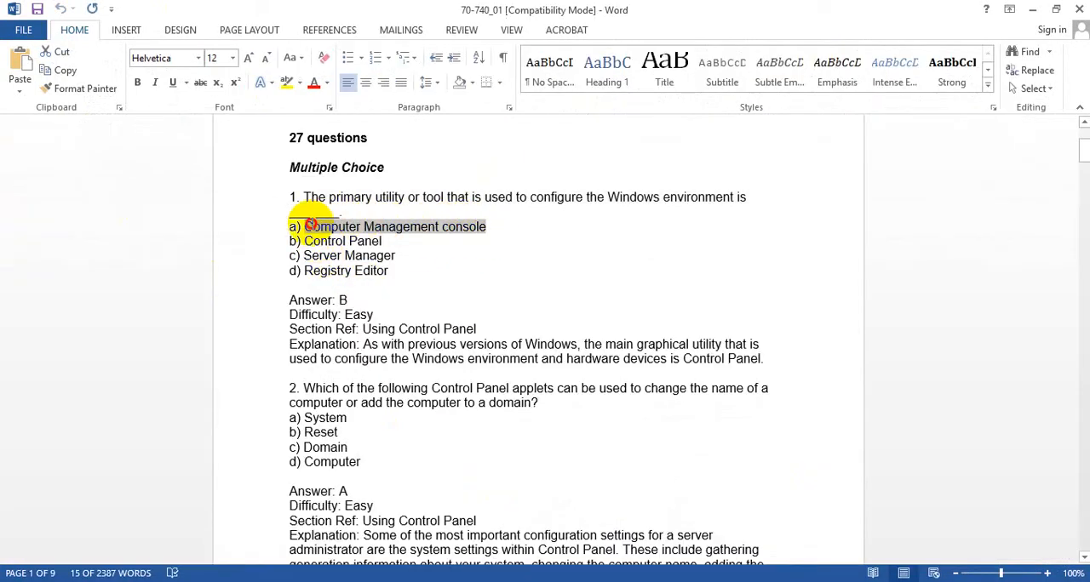
click(611, 580)
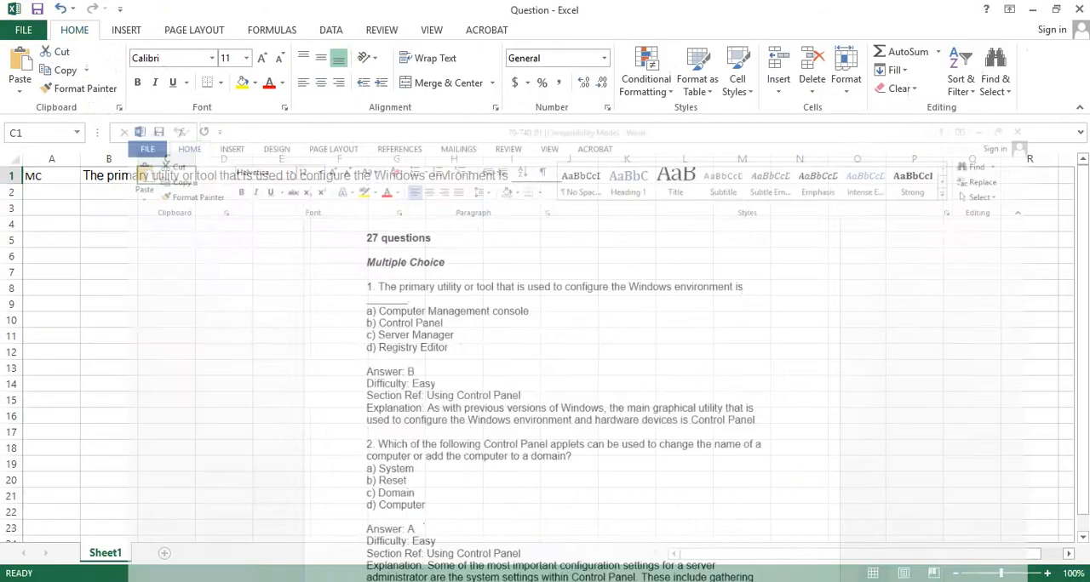
text(Computer Management console)
drag(138, 158, 160, 176)
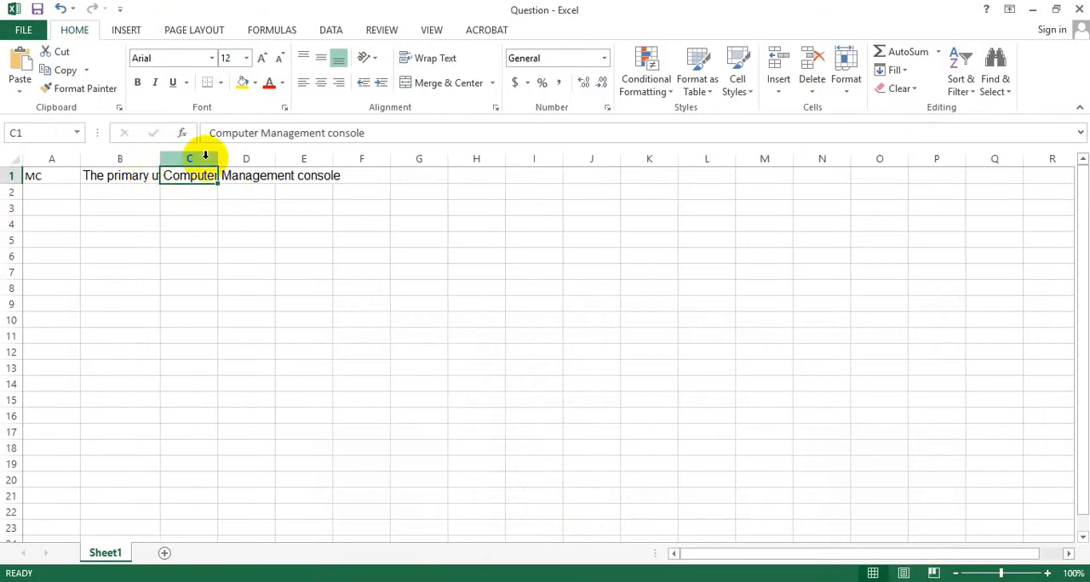
- Mark option a of question 1 as wrong by entering "incorrect" in lowercase in cell D1, checking the answer in the Word document
click(243, 179)
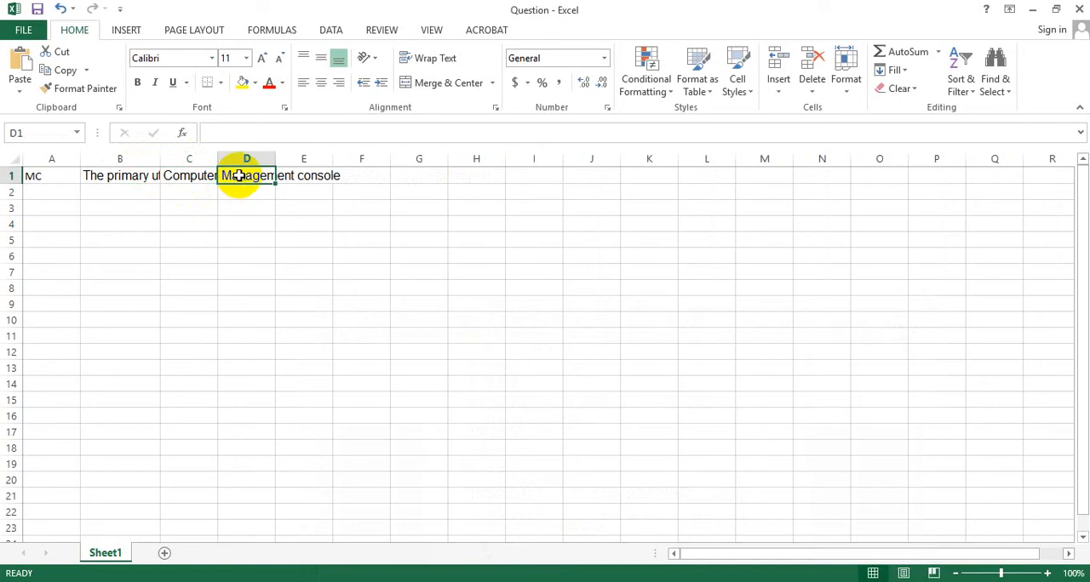
key(alt+Tab)
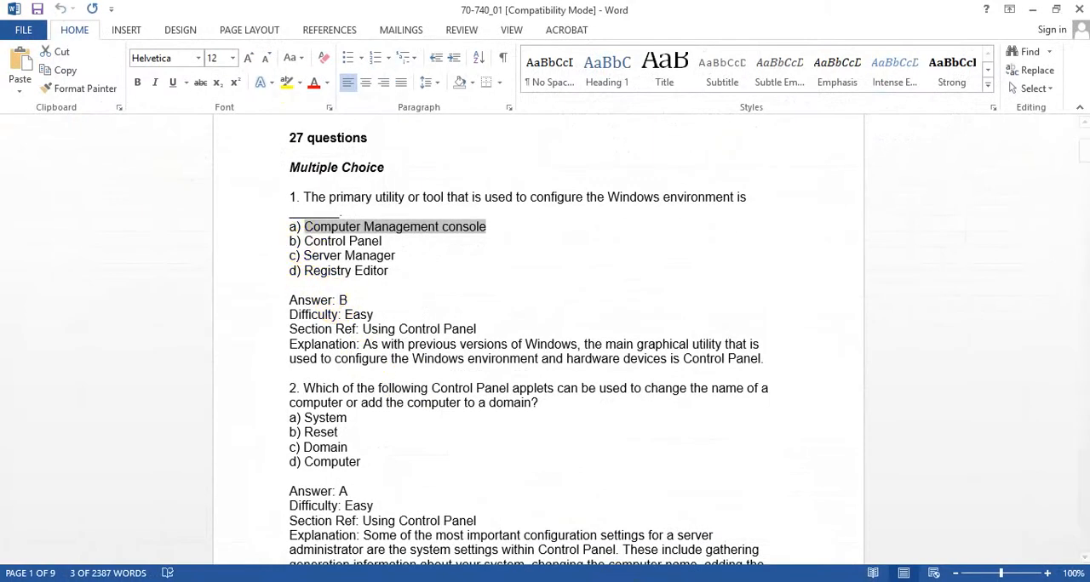
key(alt+Tab)
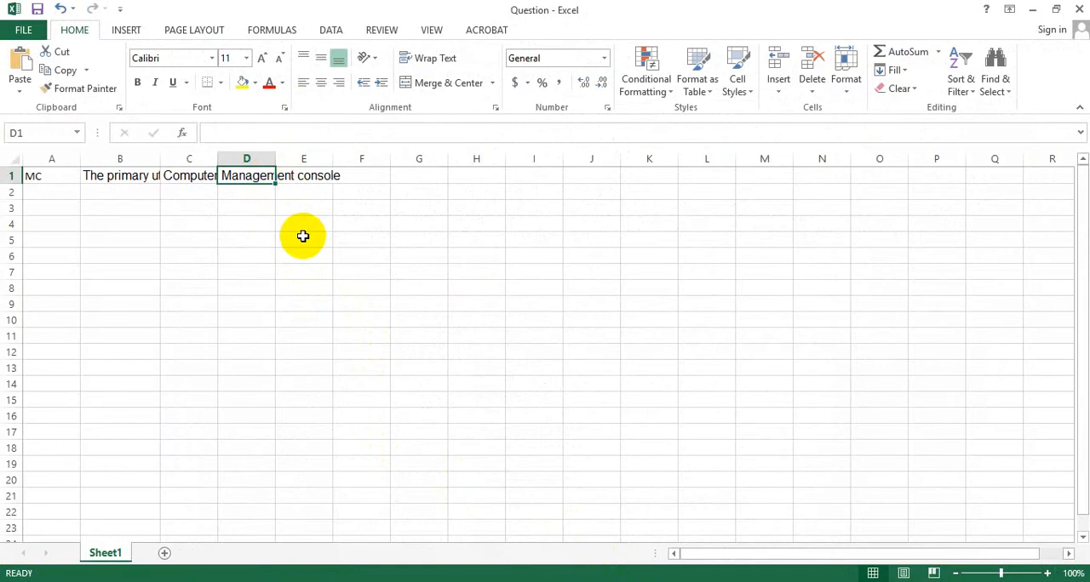
click(183, 182)
click(231, 173)
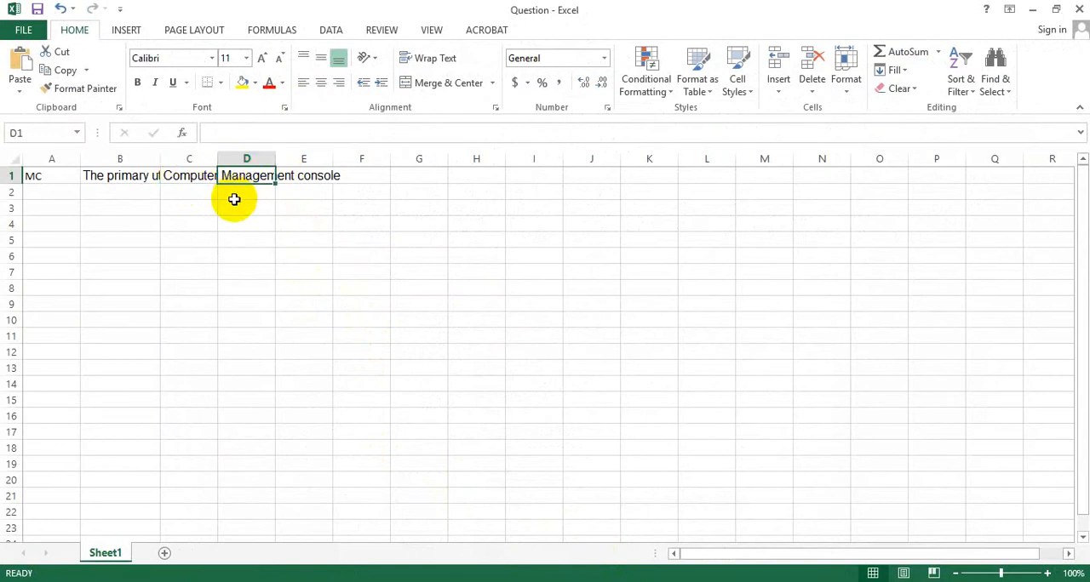
text(INCORRECT)
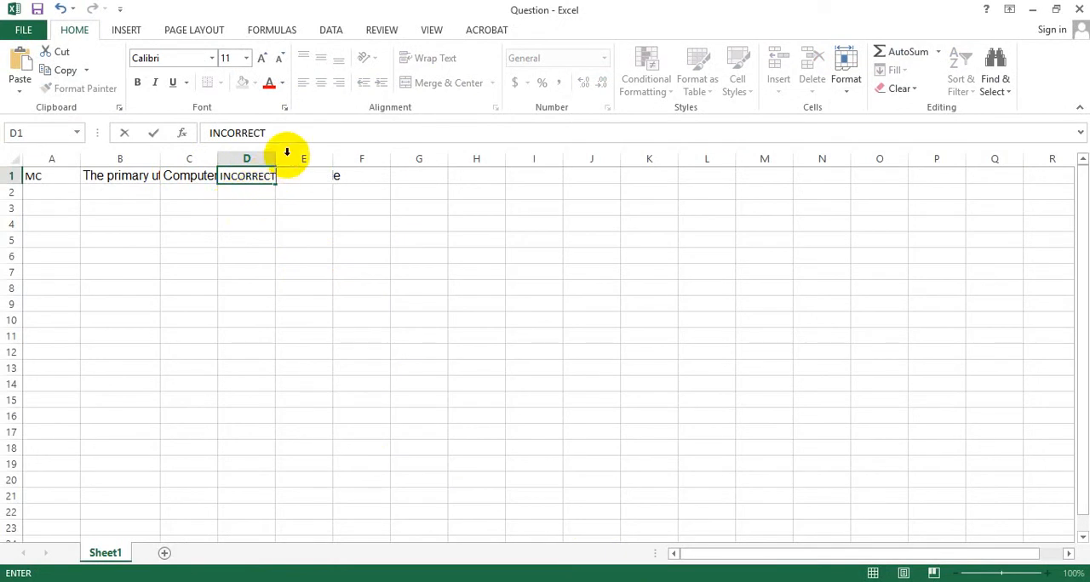
drag(270, 134, 117, 112)
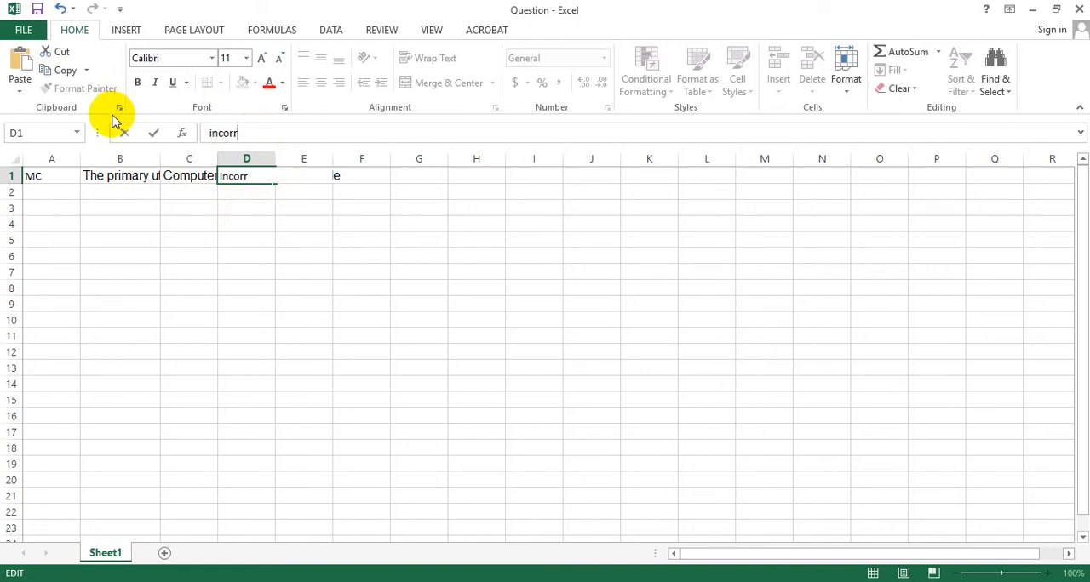
click(226, 238)
- Copy option b, "Control Panel", from the Word document into cell E1 and enter "correct" beside it in cell F1
click(294, 176)
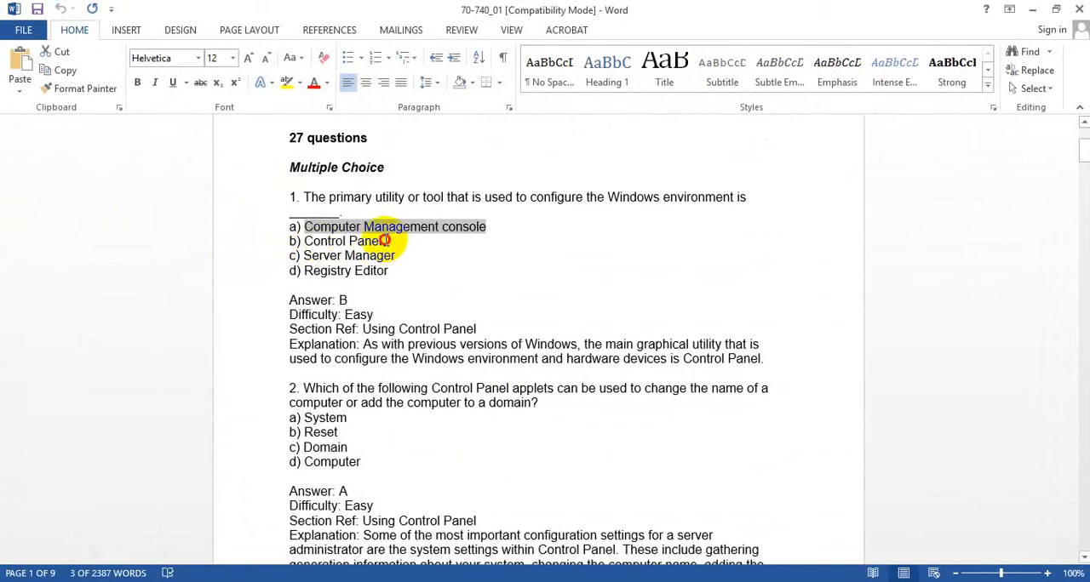
drag(385, 241, 305, 241)
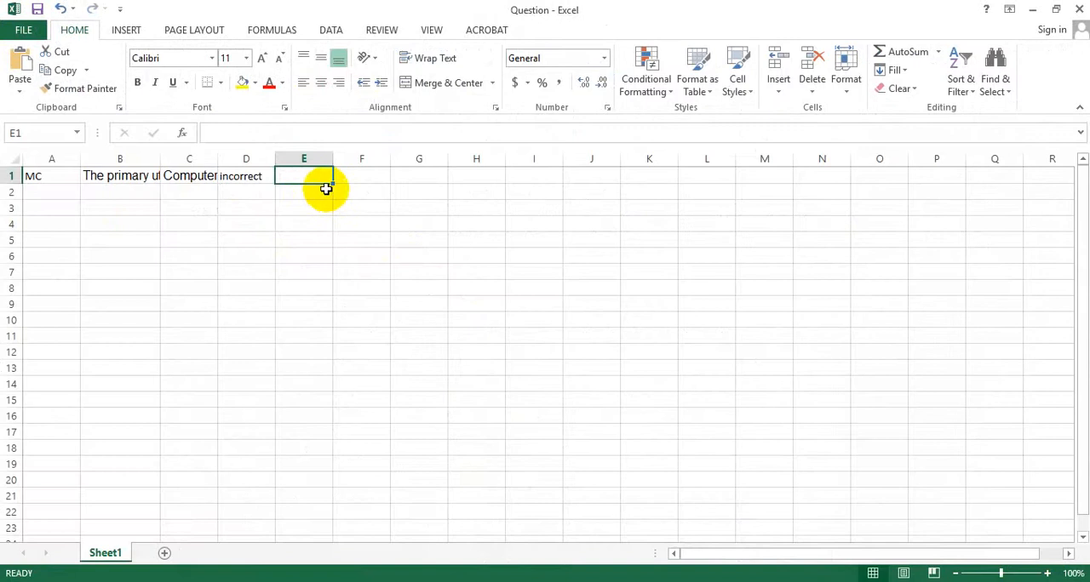
text(Control Panel)
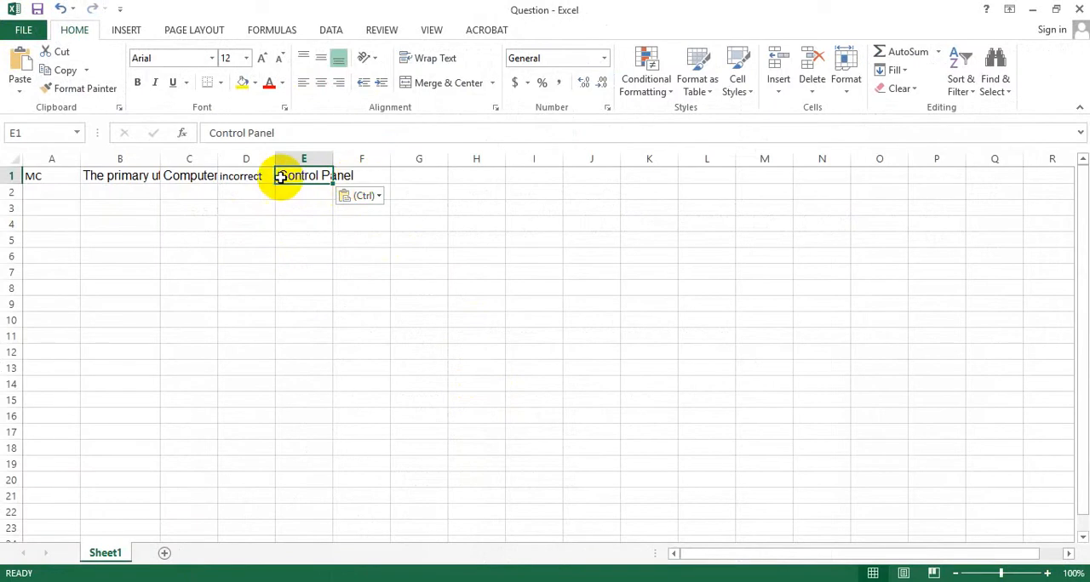
key(Left)
click(382, 180)
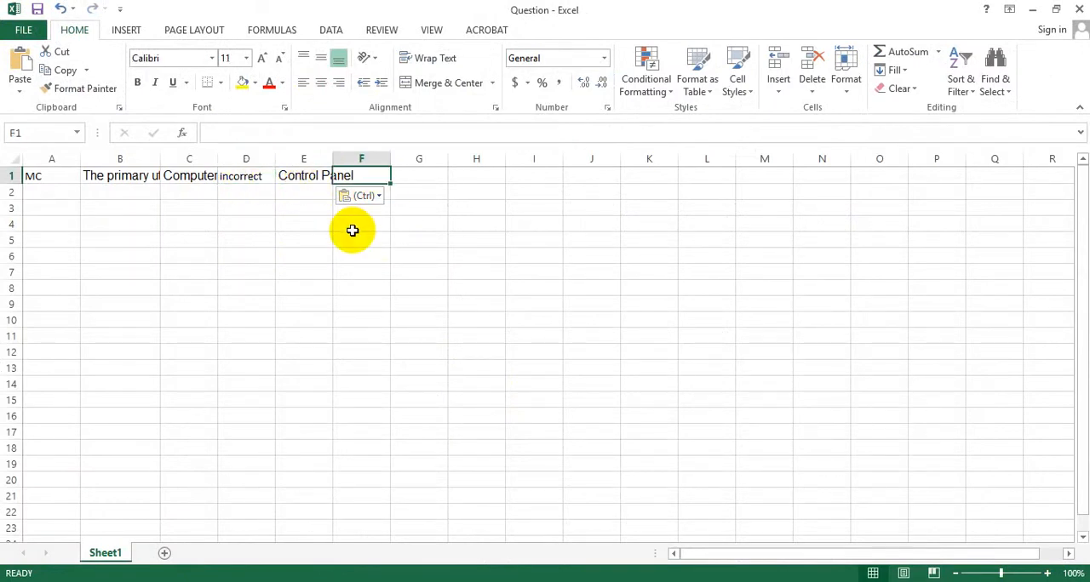
text(correc)
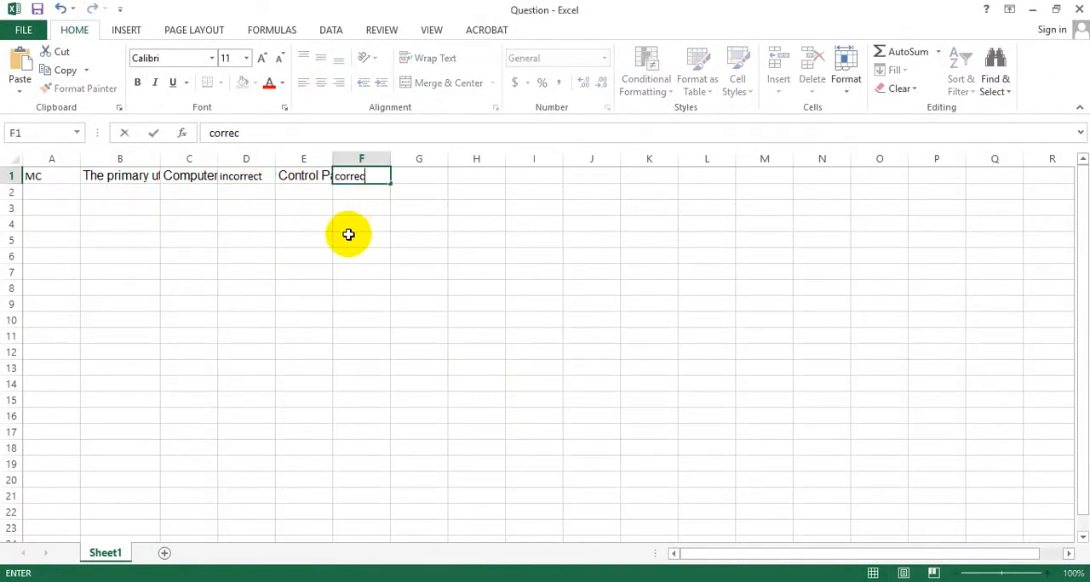
text(t)
- Copy option c of question 1, "Server Manager", from the Word document into cell G1 of the Question workbook
click(423, 172)
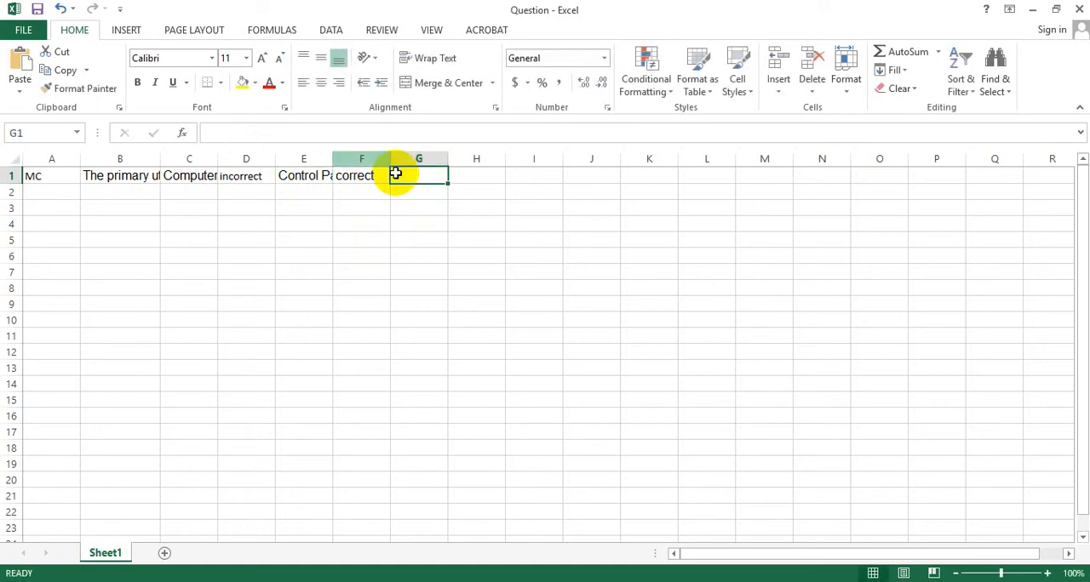
key(alt+Tab)
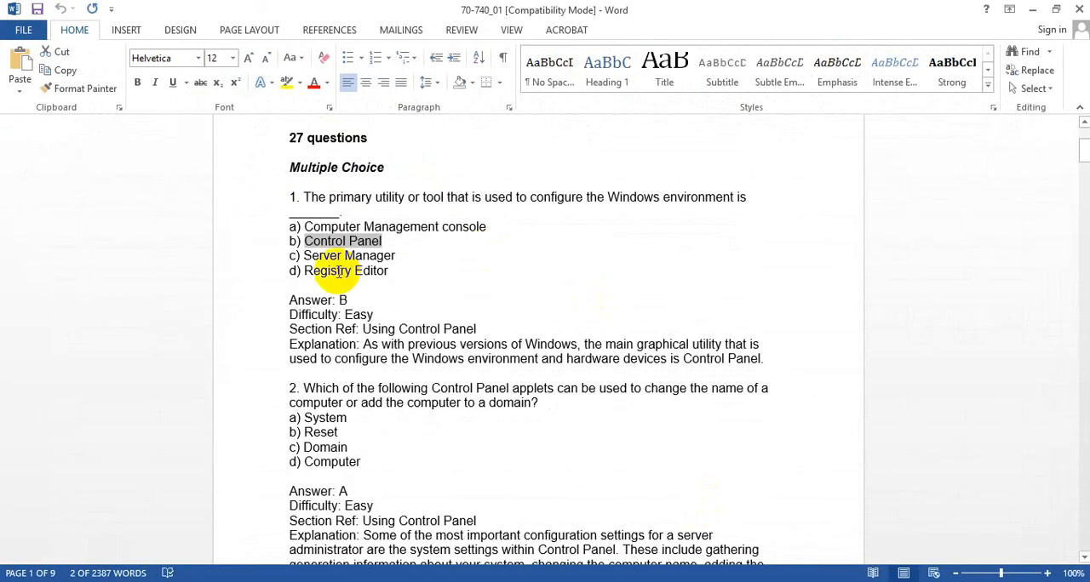
click(388, 255)
drag(389, 255, 308, 255)
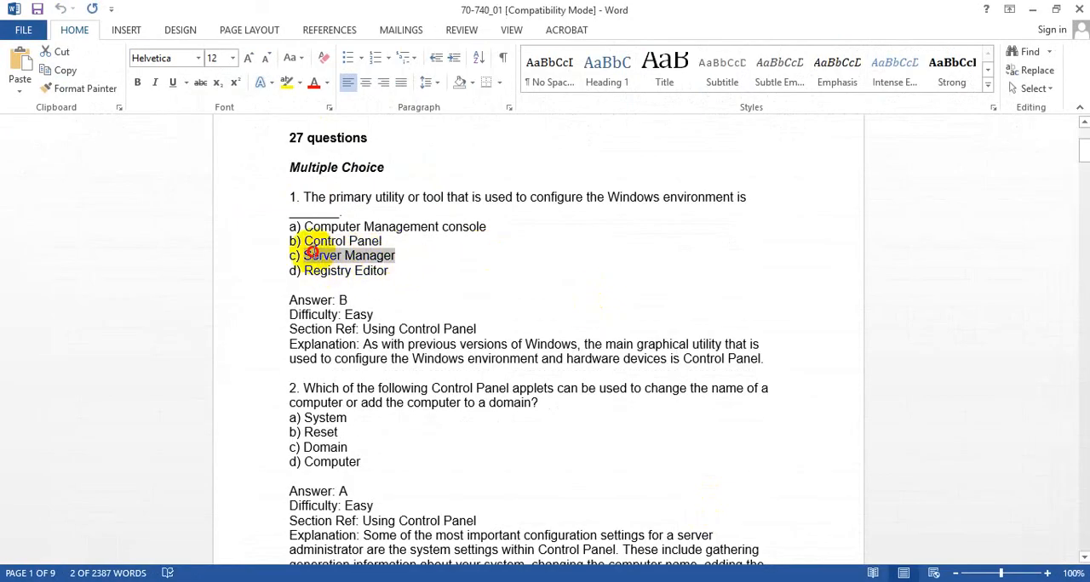
key(ctrl+c)
key(alt+Tab)
click(428, 178)
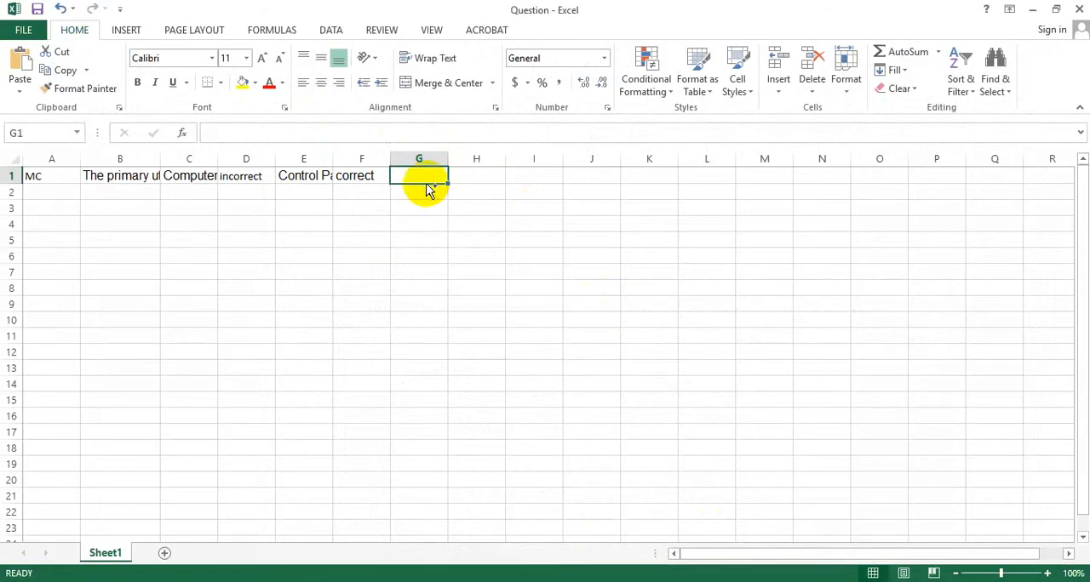
key(ctrl+v)
- Mark option c of question 1 as wrong by copying "incorrect" from cell D1 into cell H1
click(469, 175)
click(252, 177)
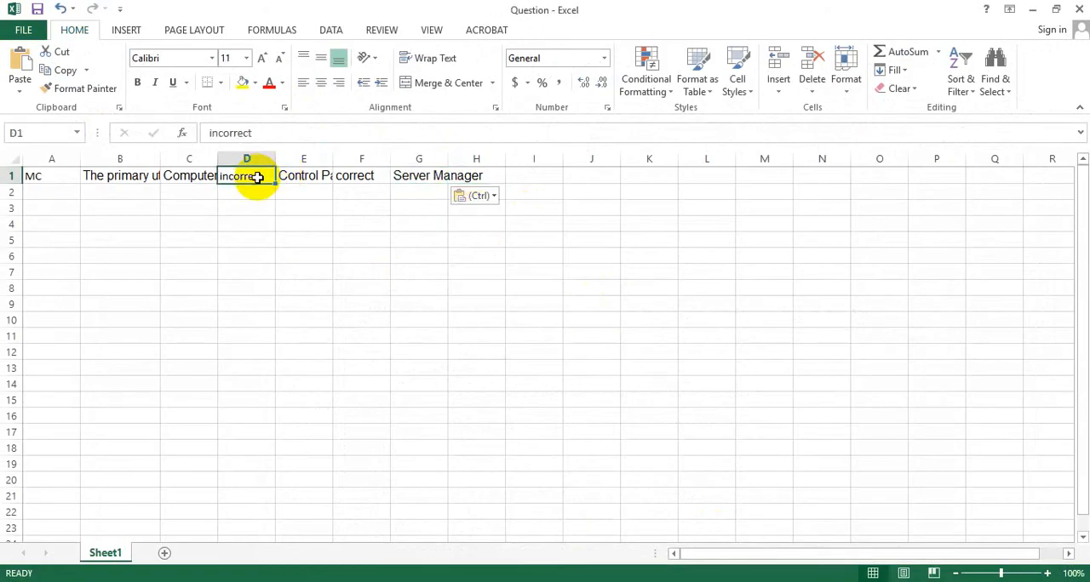
key(ctrl+c)
click(477, 176)
key(ctrl+v)
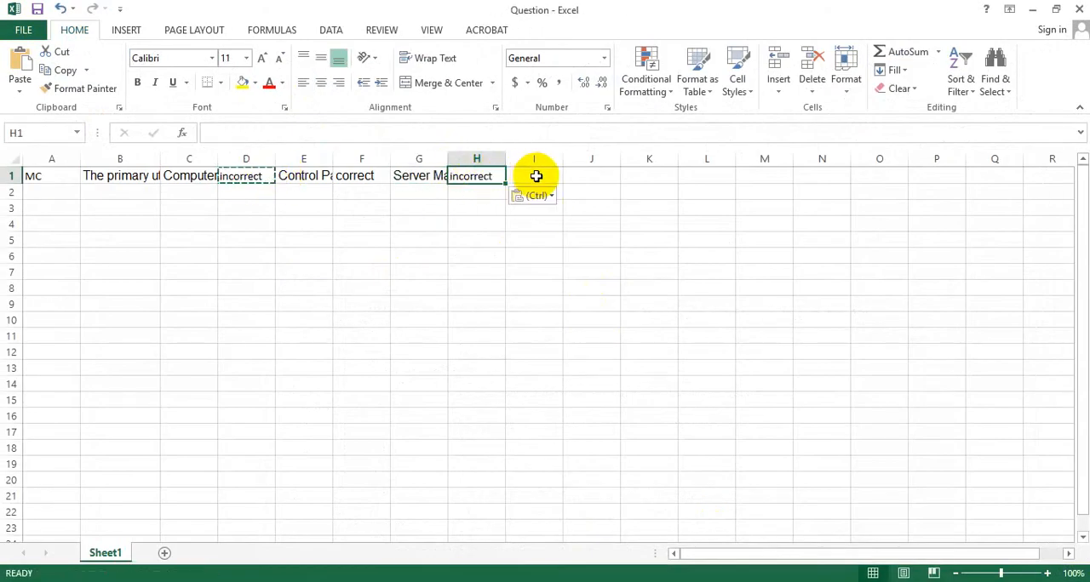
- Copy option d of question 1, "Registry Editor", from the Word document into cell I1 of the Question workbook
click(534, 176)
key(alt+Tab)
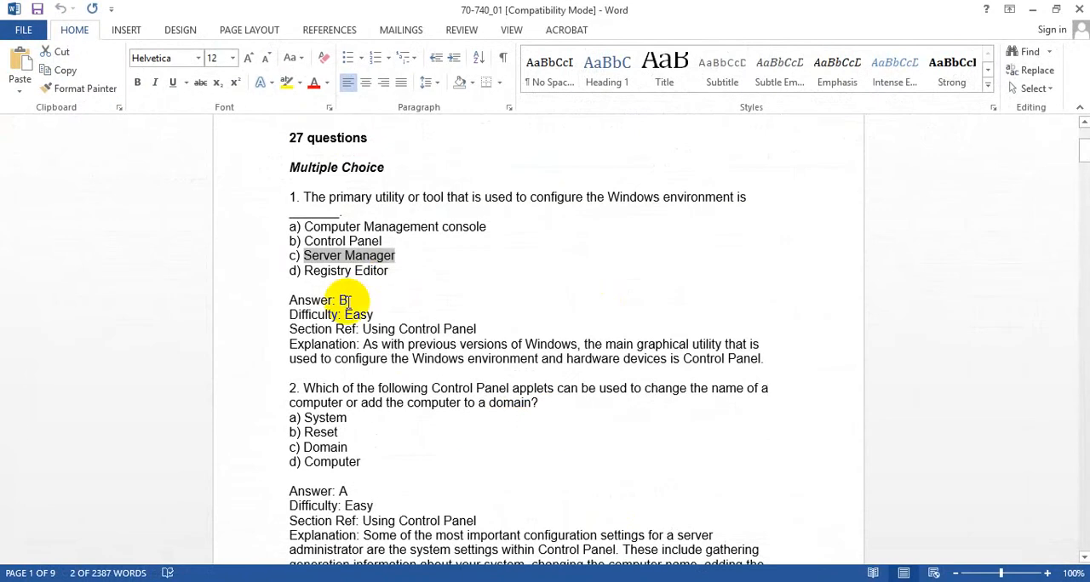
click(375, 271)
drag(374, 271, 319, 269)
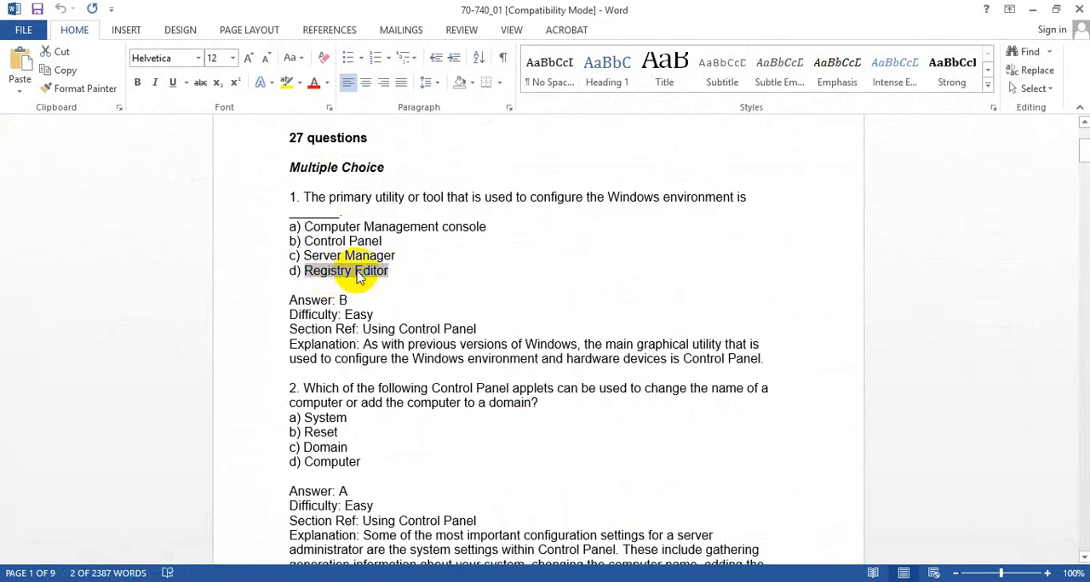
click(615, 581)
key(ctrl+v)
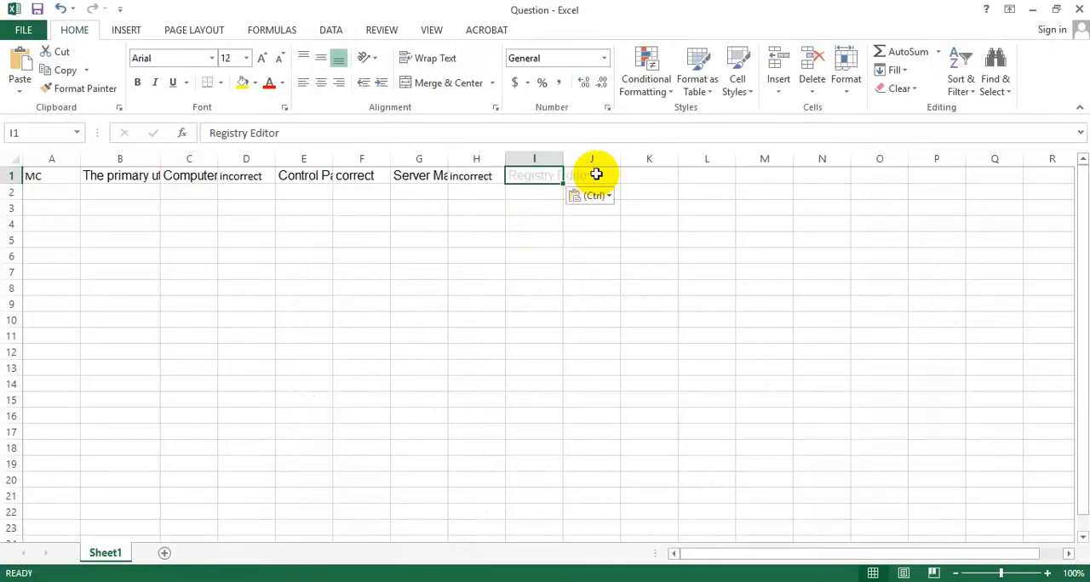
- Mark option d of question 1 as wrong by copying "incorrect" from cell H1 into cell J1
click(593, 175)
click(479, 176)
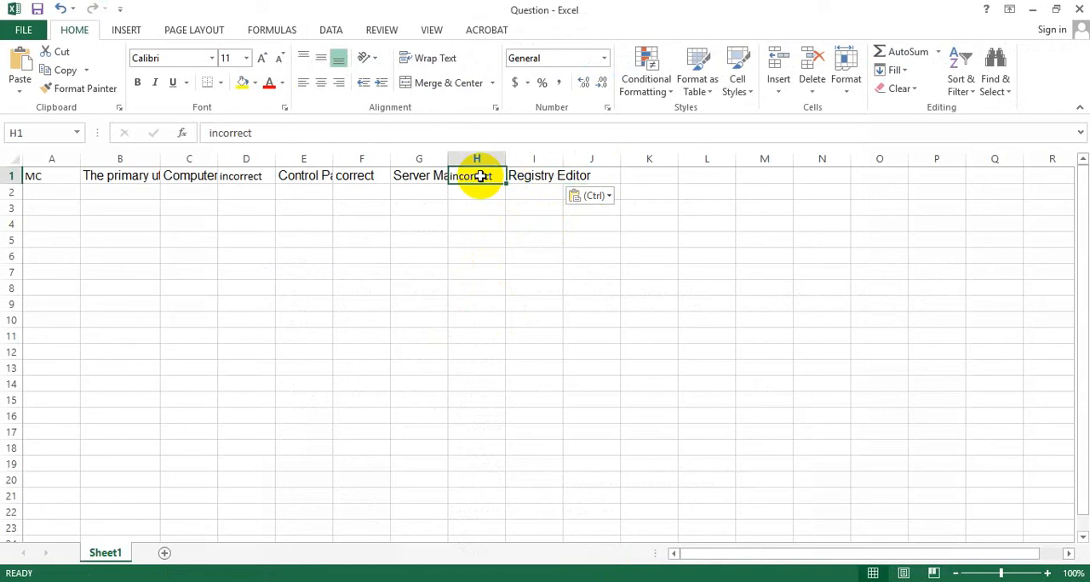
key(ctrl+c)
click(600, 173)
key(ctrl+v)
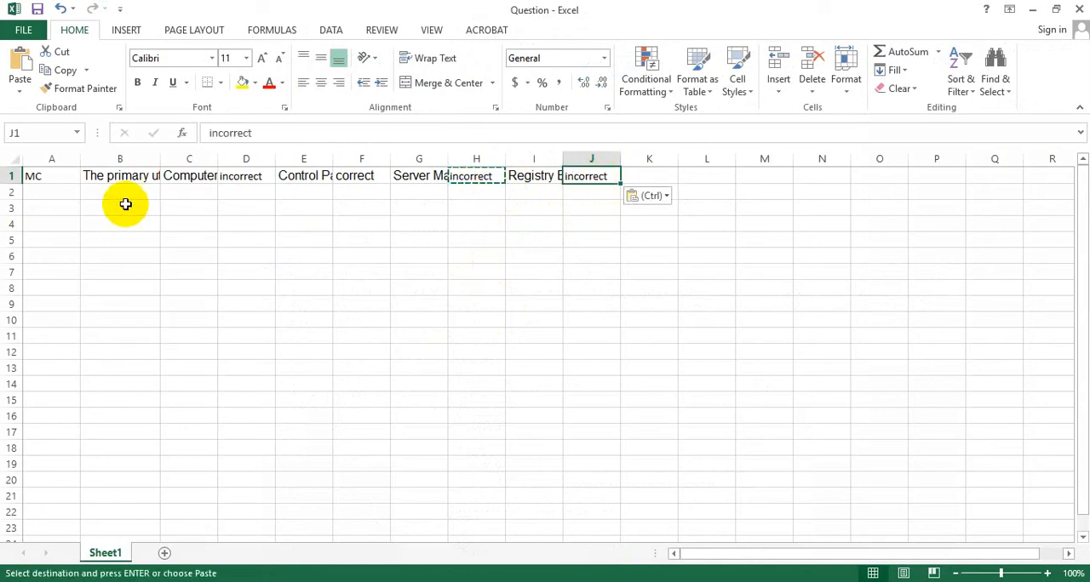
- Enter the question type MC in cell A2 and copy the text of question 2 without its number from the Word document into B2
click(49, 192)
text(MC)
key(Tab)
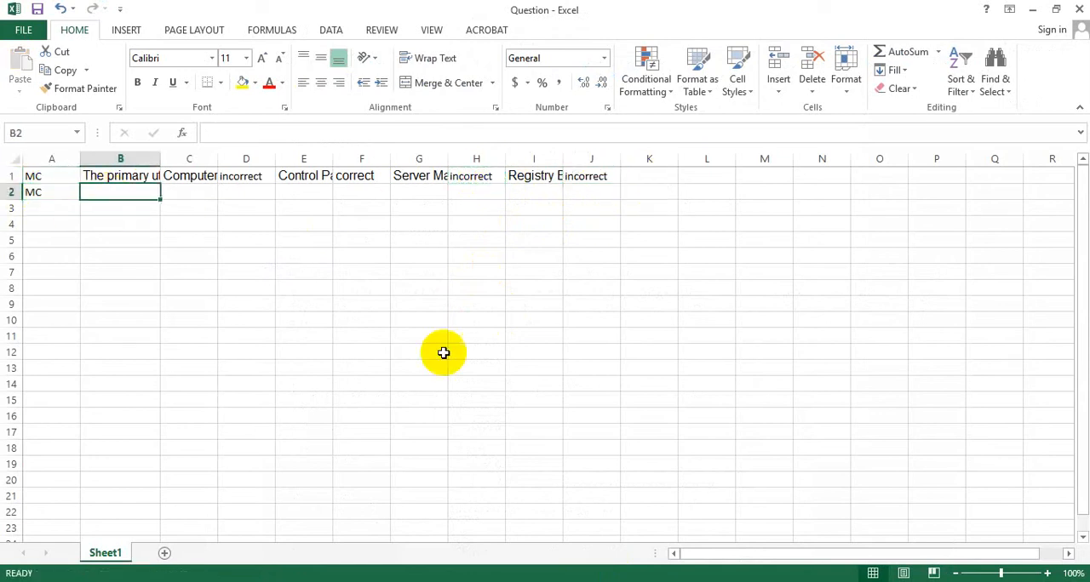
key(alt+Tab)
scroll(285, 358, down, 2)
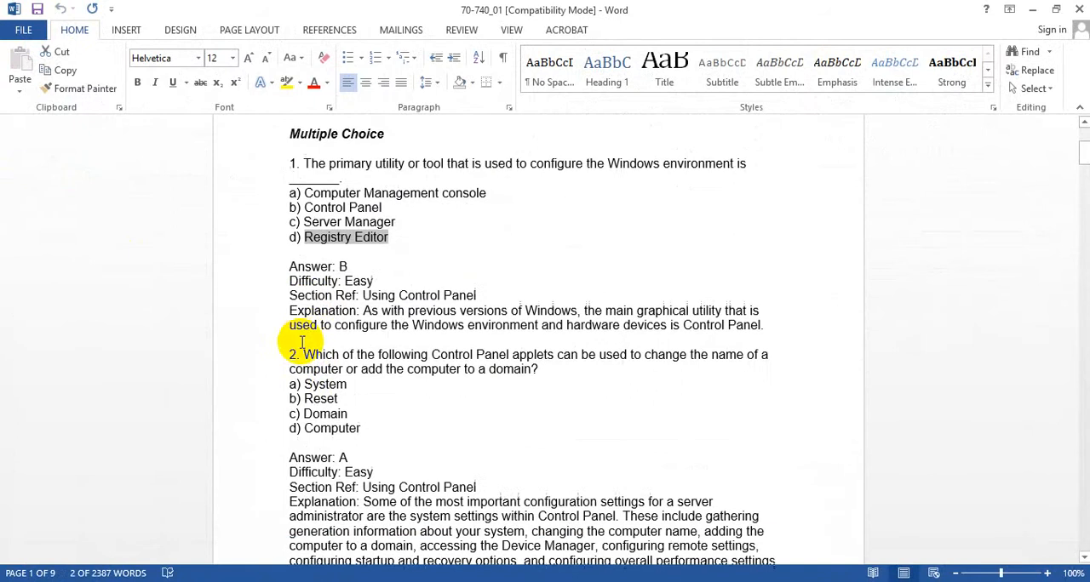
drag(302, 311, 534, 329)
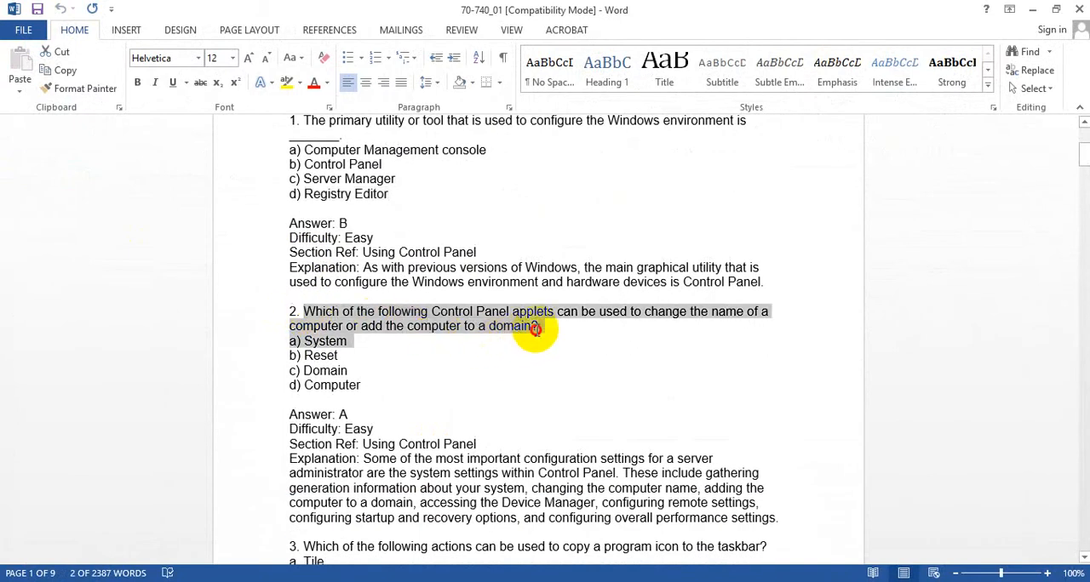
key(ctrl+c)
key(alt+Tab)
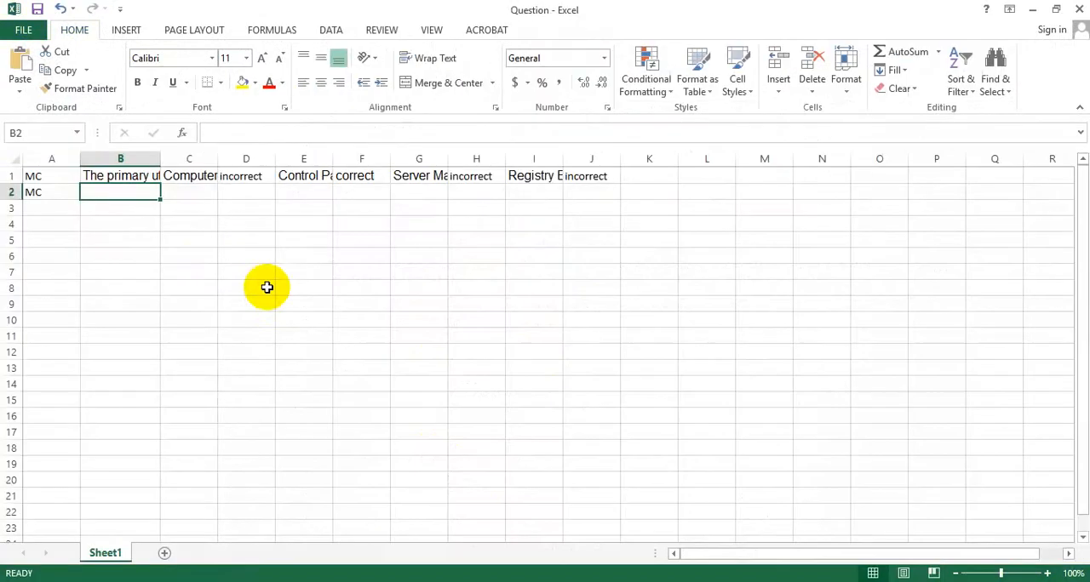
key(ctrl+v)
- Copy option a of question 2, "System", from the Word document into cell C2 of the Question workbook
click(183, 192)
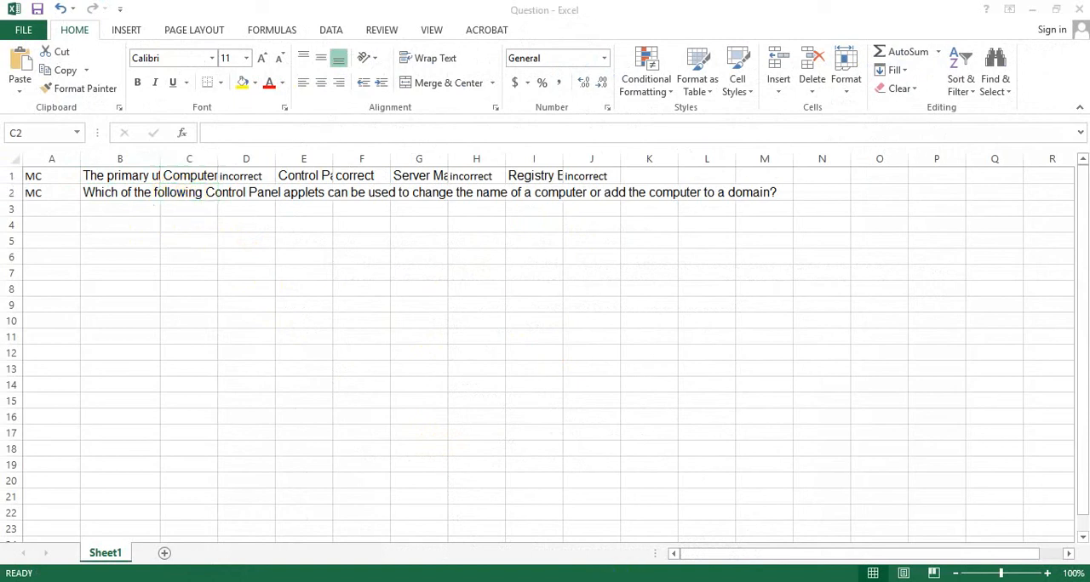
key(alt+Tab)
drag(349, 340, 318, 341)
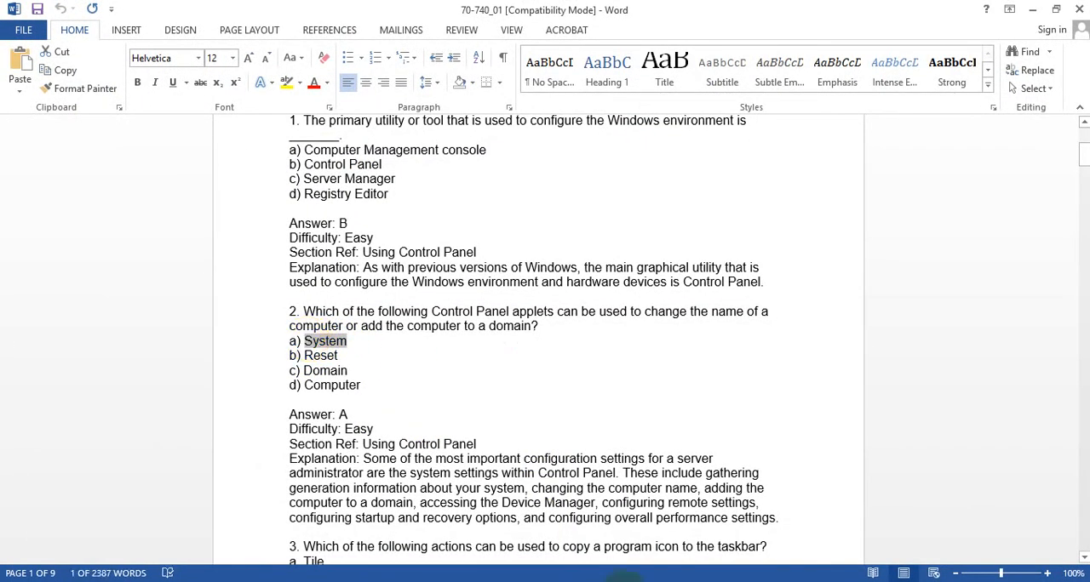
key(alt+Tab)
key(ctrl+v)
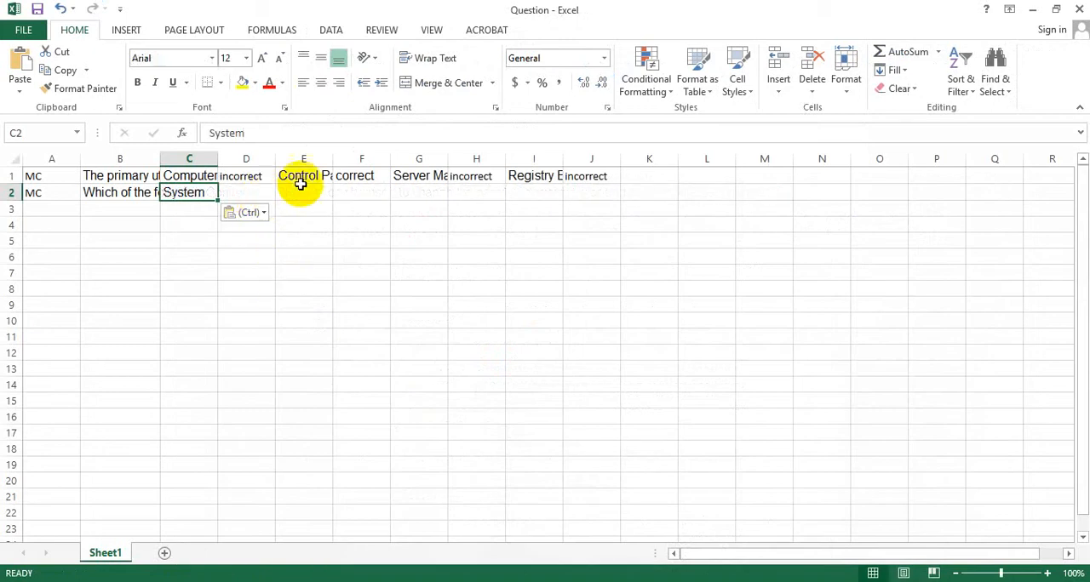
- Mark option a of question 2 as the right answer by copying "correct" from cell F1 into cell D2
click(365, 175)
key(ctrl+c)
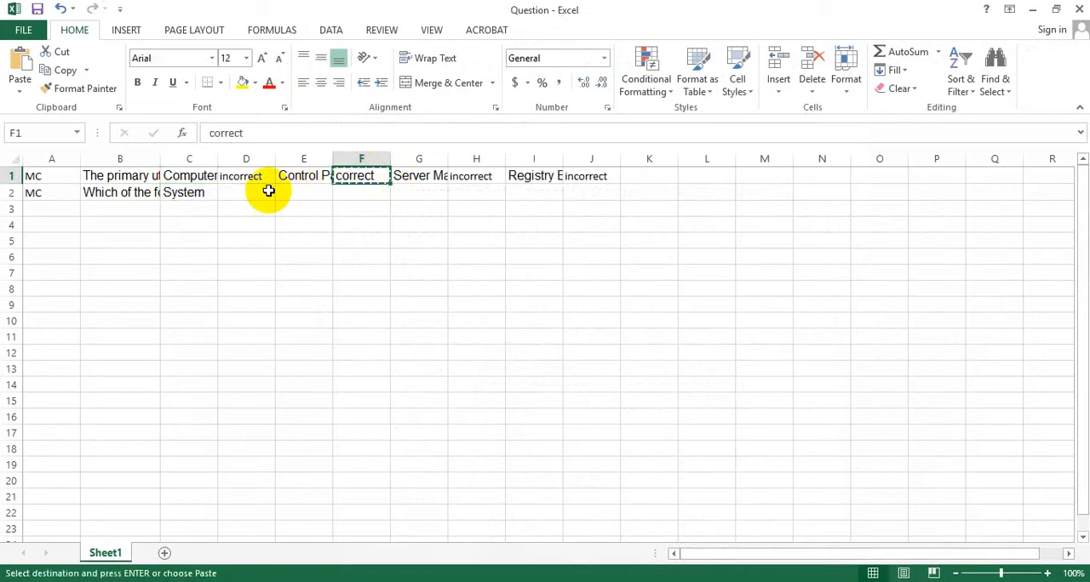
click(267, 193)
key(ctrl+v)
- Copy option b of question 2, "Reset", from the Word document into cell E2 of the Question workbook
click(297, 195)
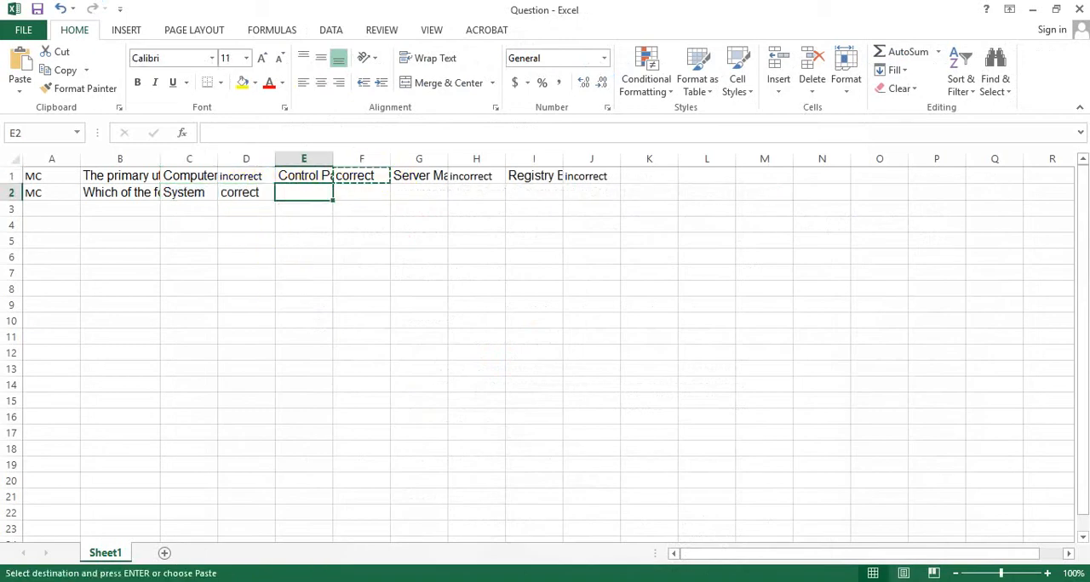
key(alt+Tab)
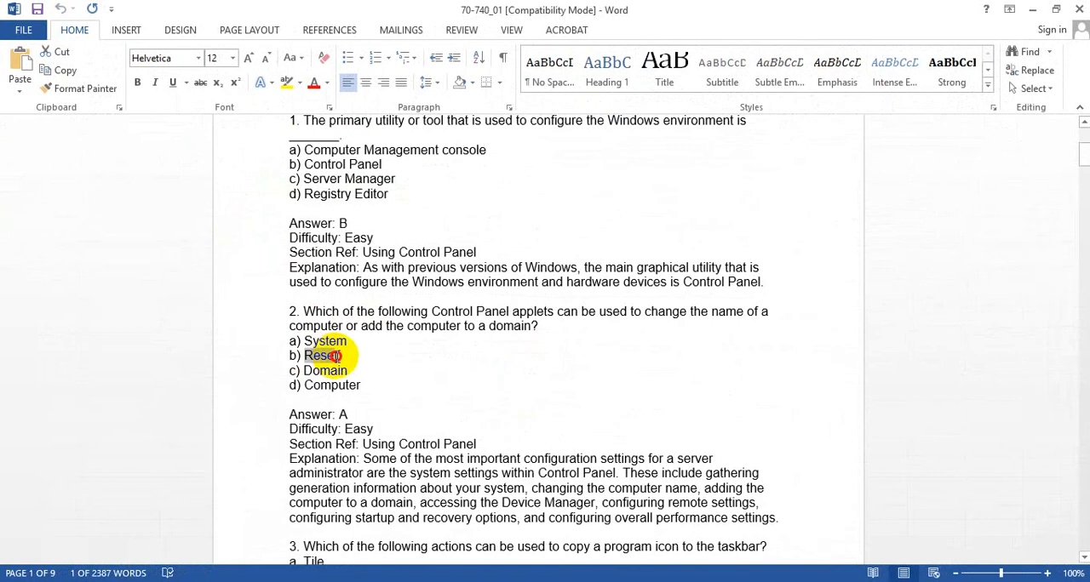
key(alt+Tab)
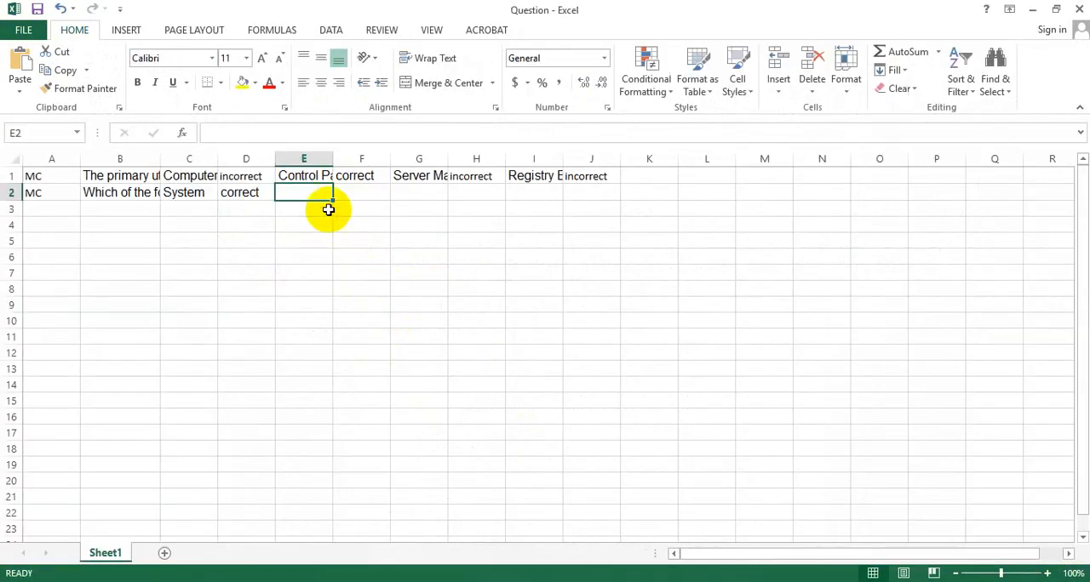
key(ctrl+v)
- Mark option b of question 2 as wrong by copying "incorrect" from cell D1 into cell F2, and select cell G2
click(231, 174)
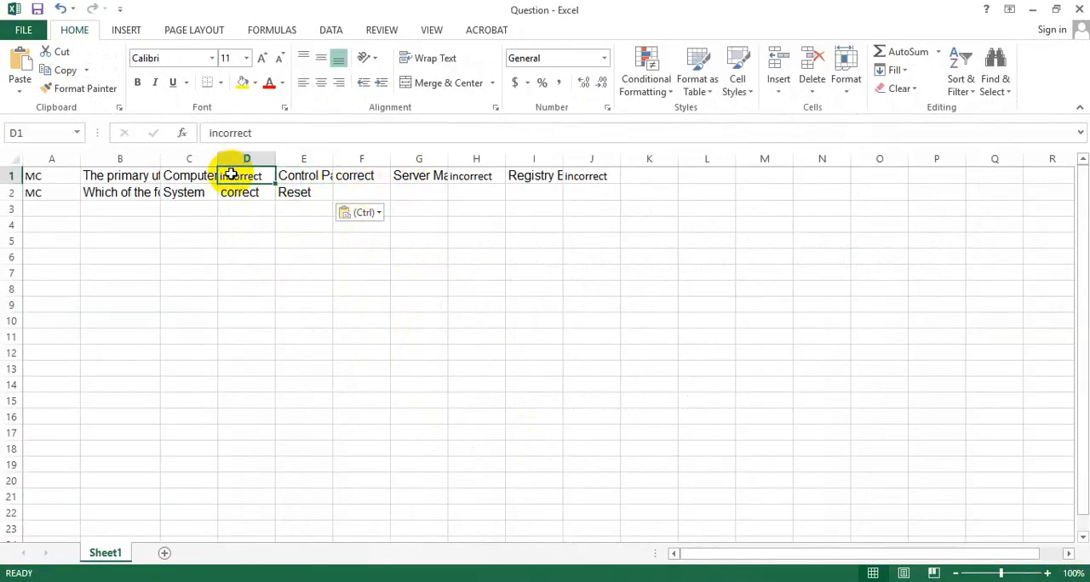
key(ctrl+c)
click(368, 195)
key(ctrl+v)
click(414, 192)
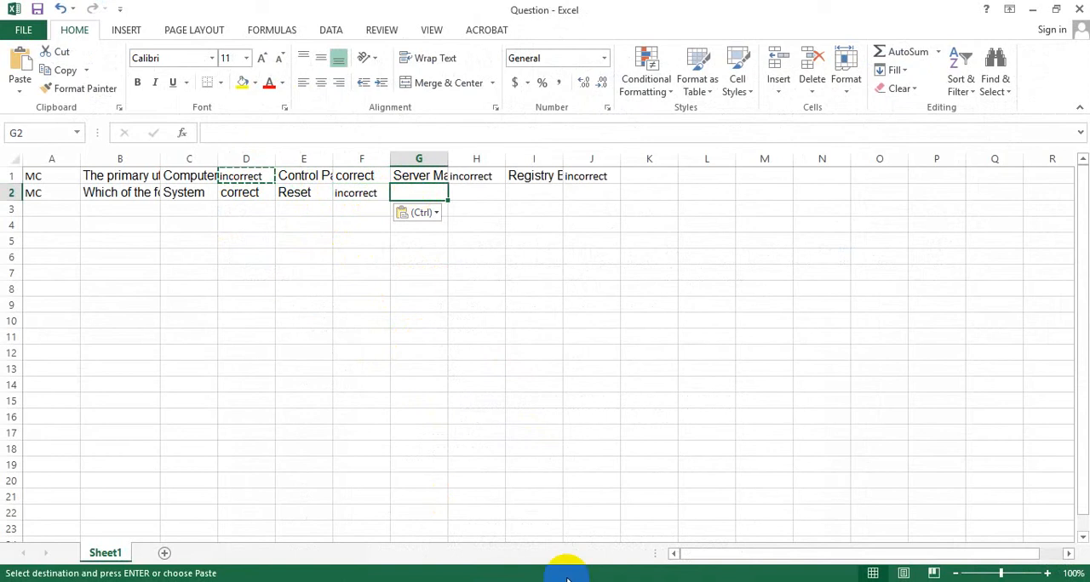
- Copy option c of question 2, "Domain", from the Word document into cell G2 and mark it "incorrect" in cell H2
key(alt+Tab)
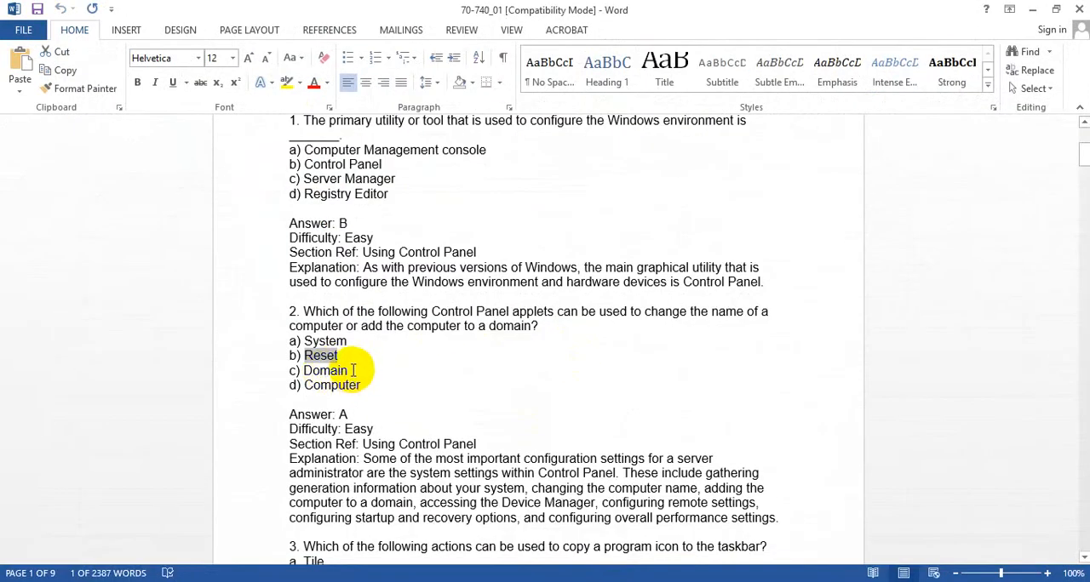
double_click(311, 371)
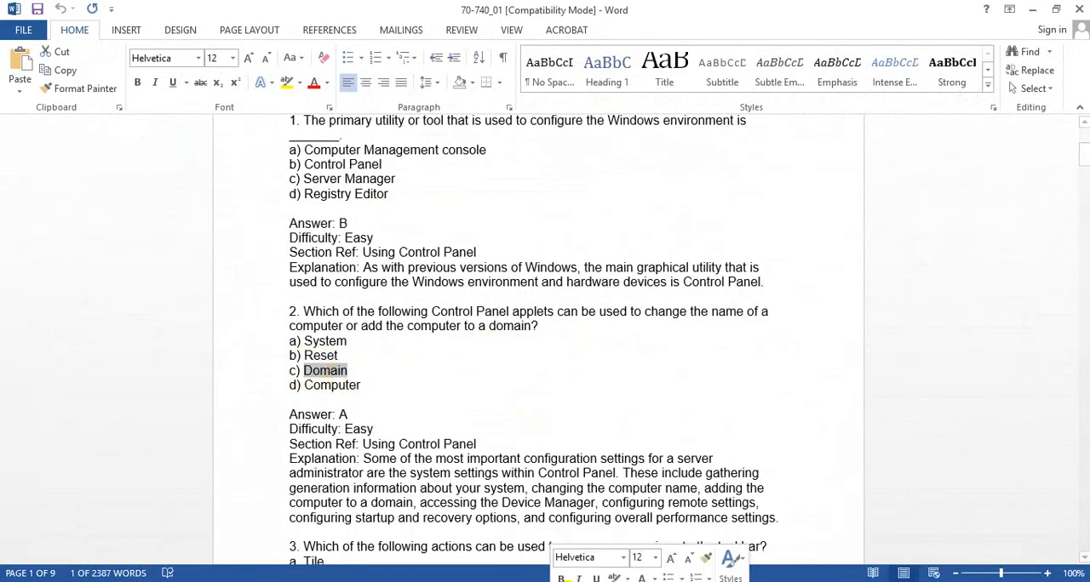
key(ctrl+c)
key(alt+Tab)
key(ctrl+v)
click(478, 189)
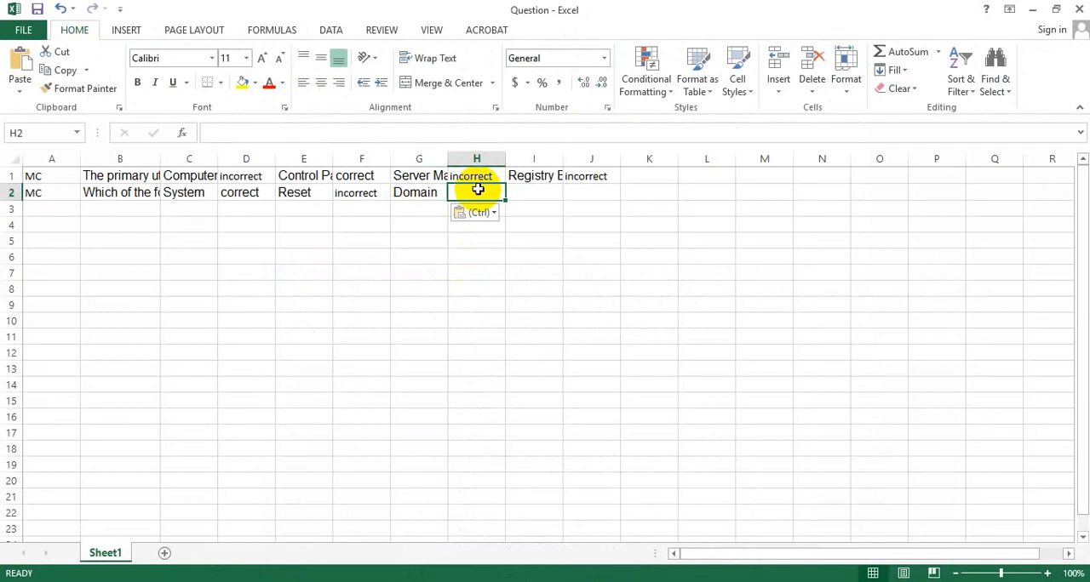
- Copy option d of question 2, "Computer", from the Word document into cell I2 and mark it "incorrect" in cell J2
click(522, 192)
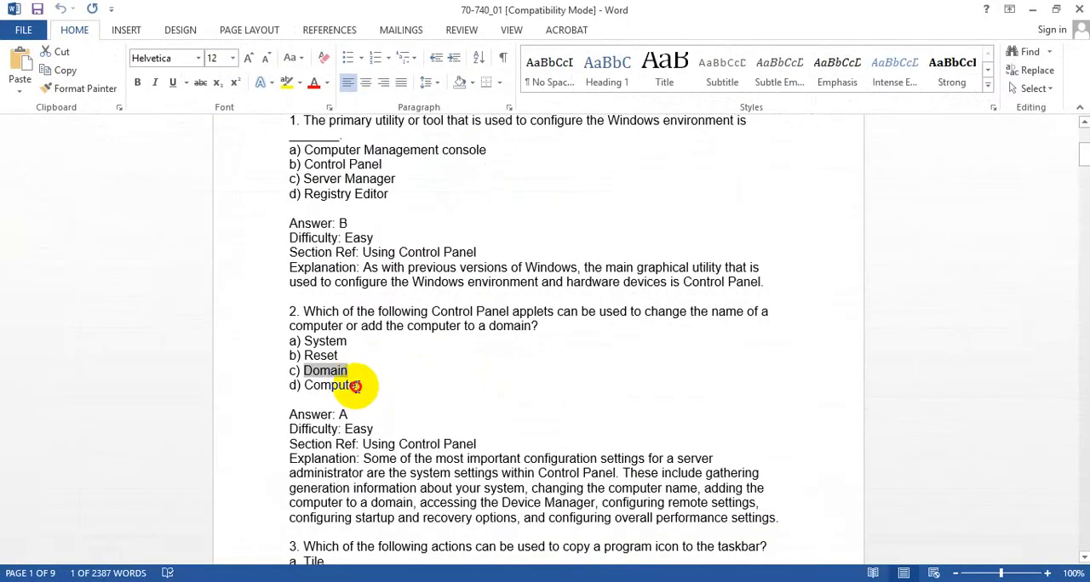
drag(355, 386, 313, 386)
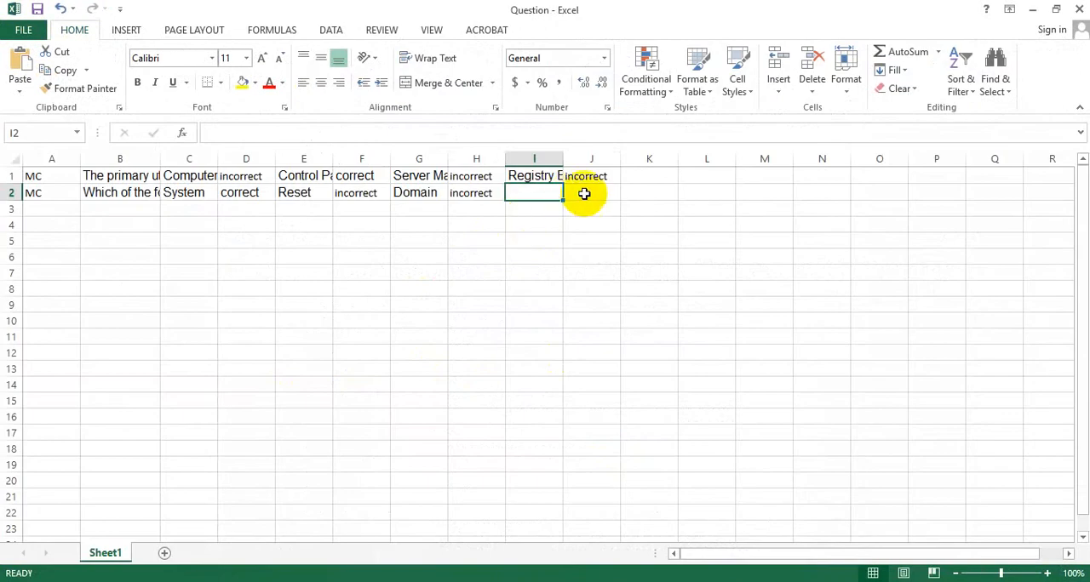
key(ctrl+v)
click(586, 197)
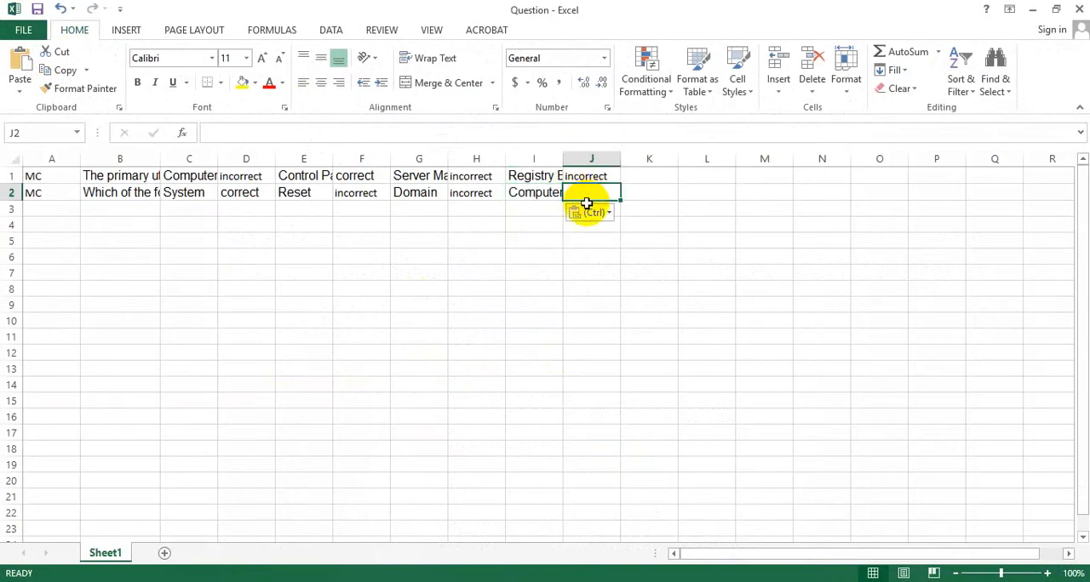
text(incorrect)
- Enter the type "MC" in cell A3 and copy the text of question 3 from the Word document into cell B3
click(41, 209)
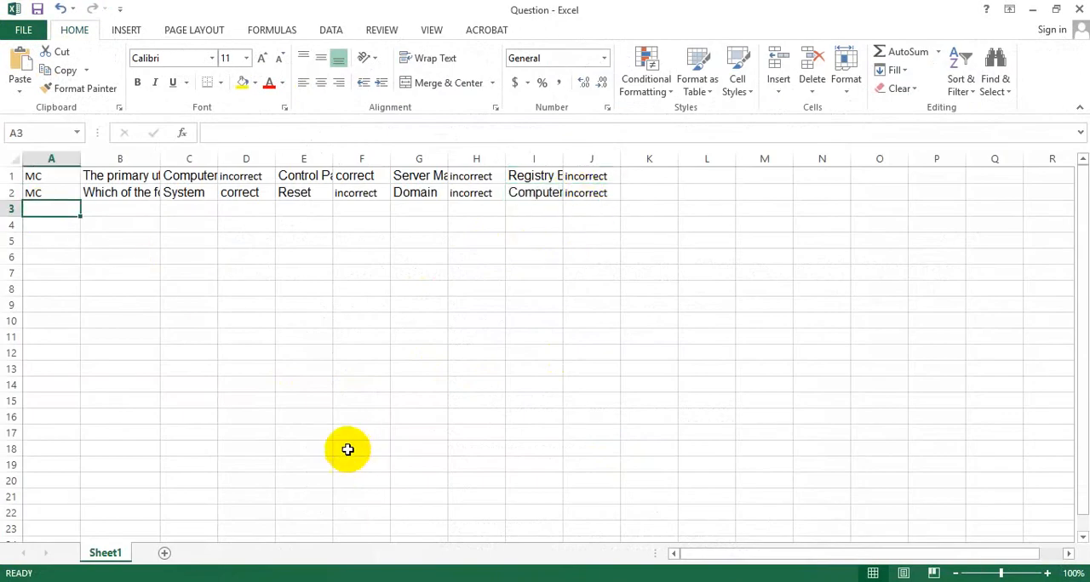
text(MC)
click(115, 209)
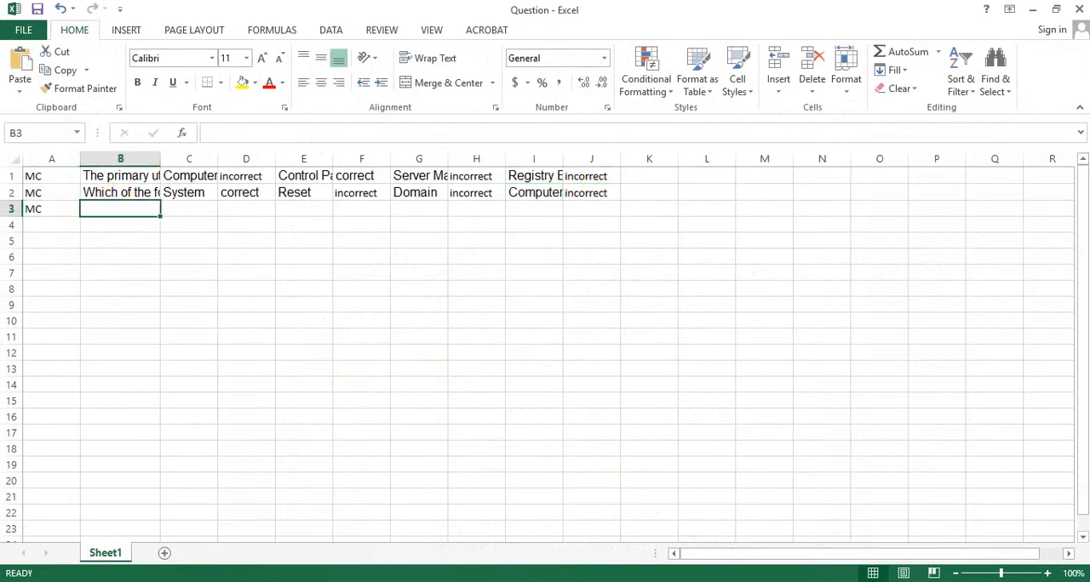
key(alt+Tab)
scroll(337, 300, down, 5)
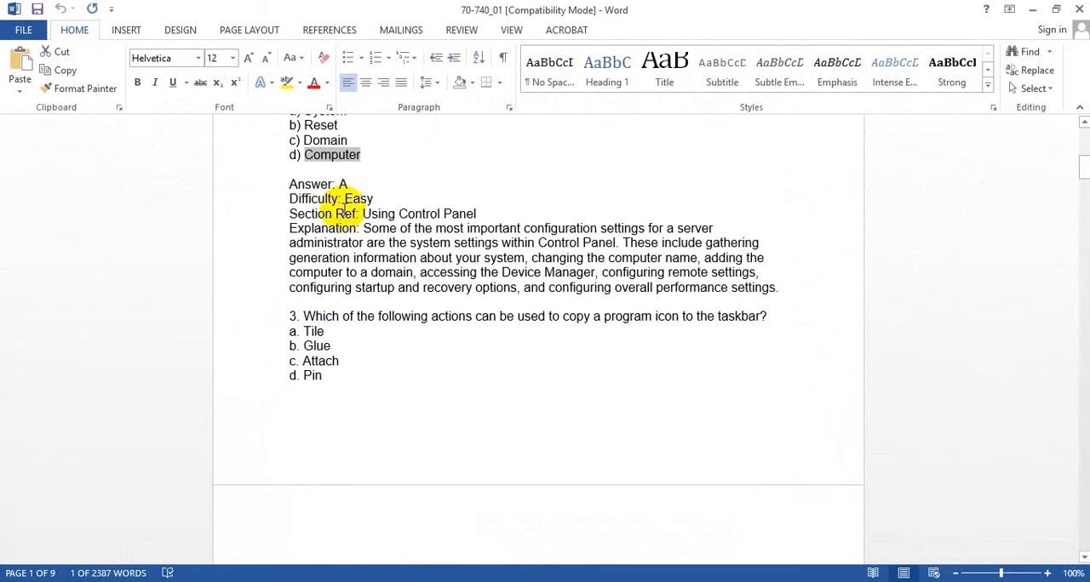
drag(770, 317, 325, 311)
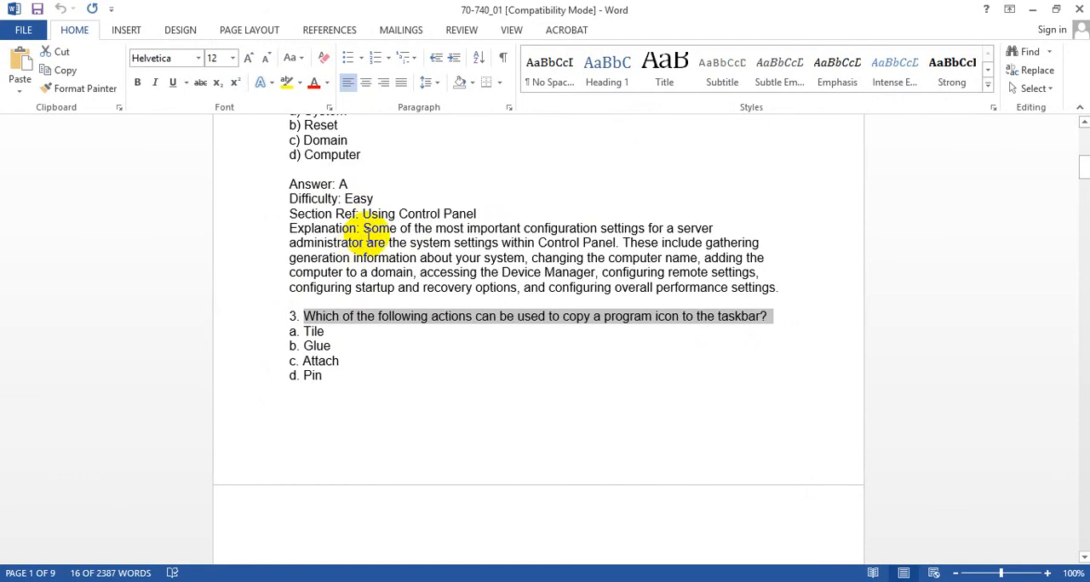
key(ctrl+c)
key(alt+Tab)
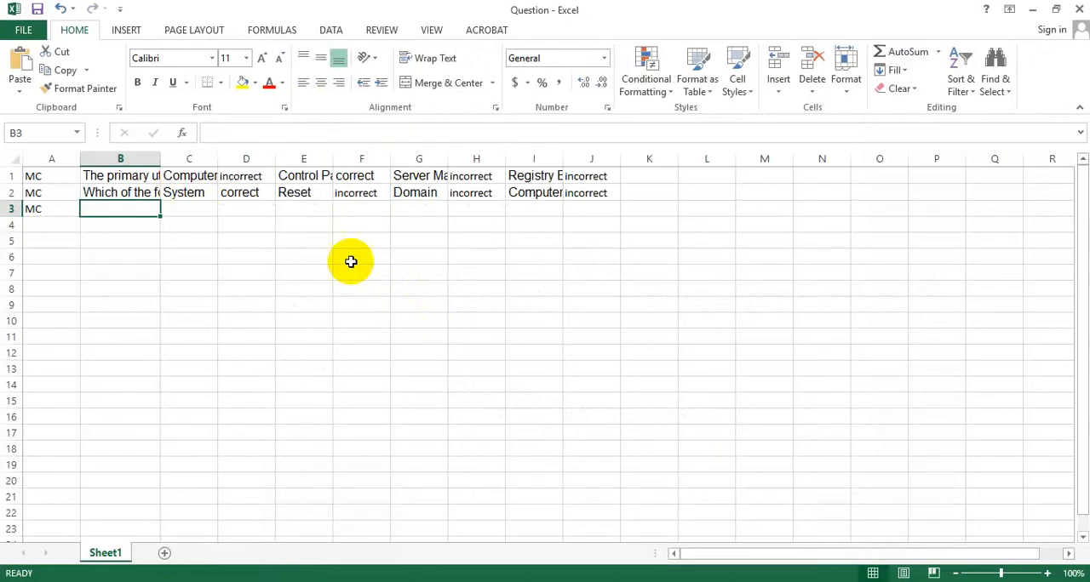
key(ctrl+v)
- Copy option a of question 3, "Tile", from the Word document into cell C3 of the Question workbook
click(189, 209)
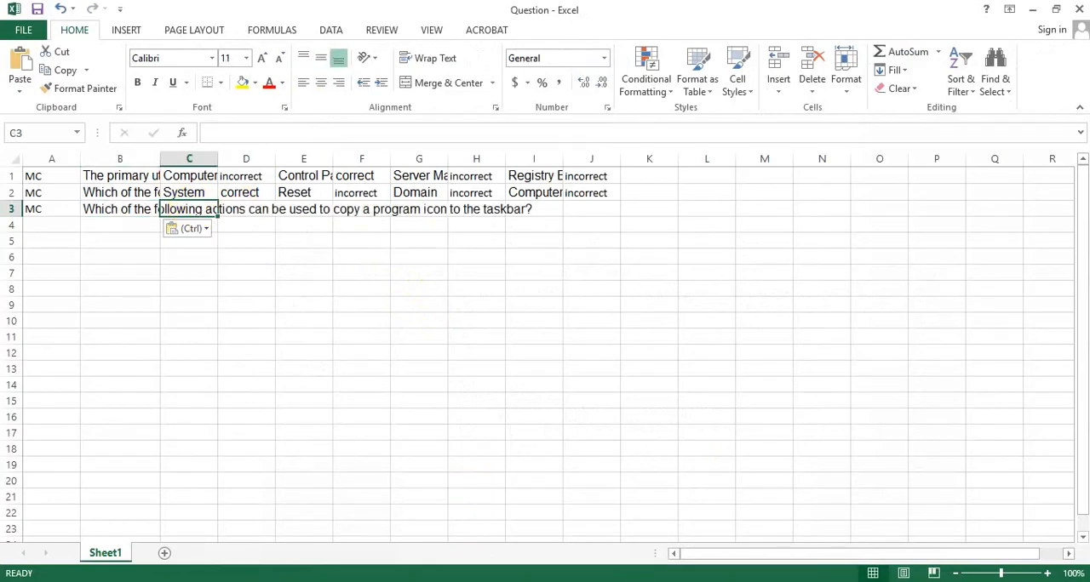
key(alt+Tab)
scroll(403, 355, down, 2)
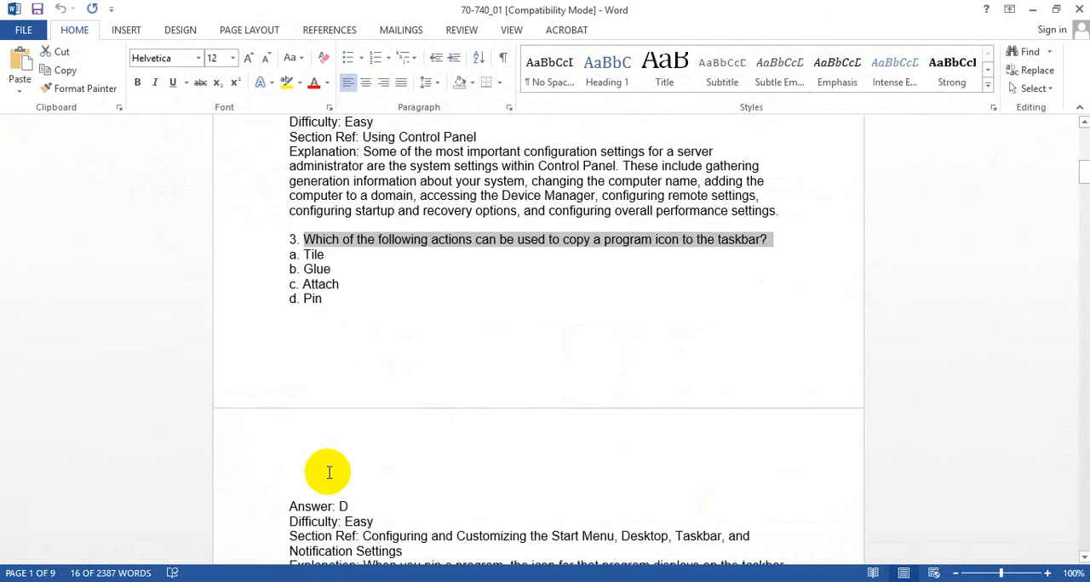
double_click(313, 255)
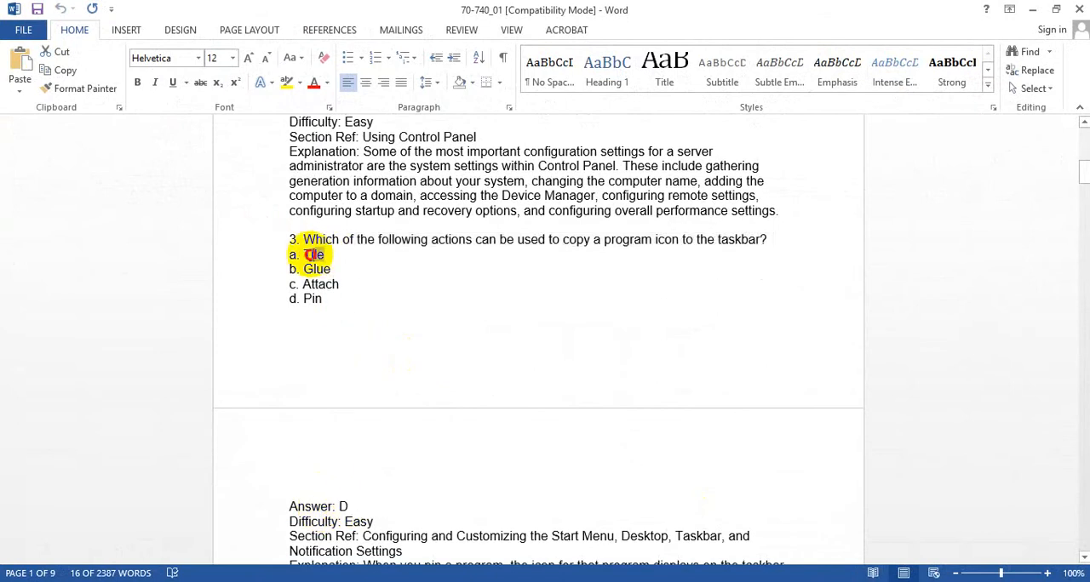
key(ctrl+c)
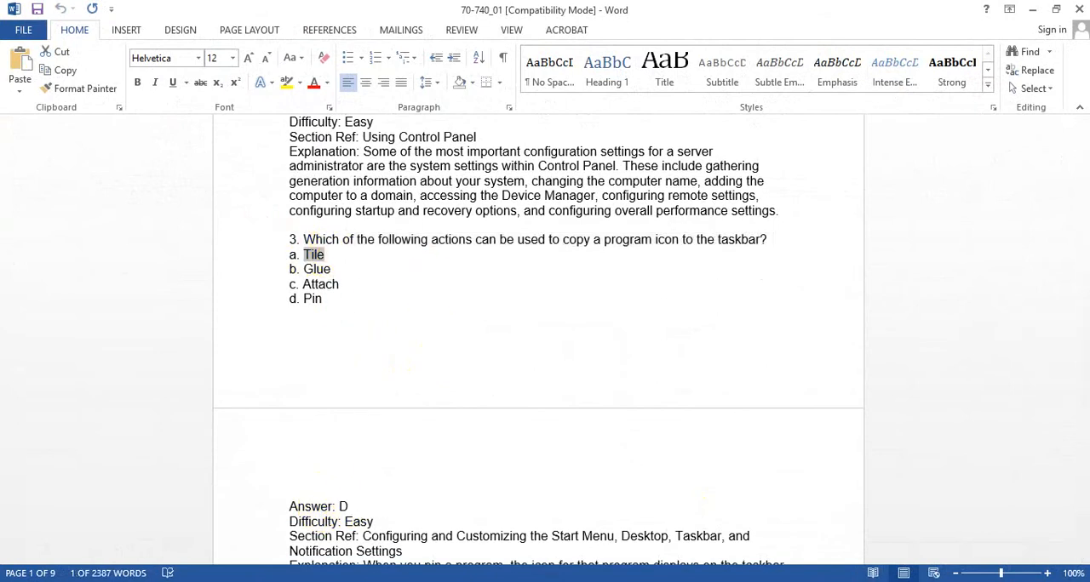
key(alt+Tab)
key(ctrl+v)
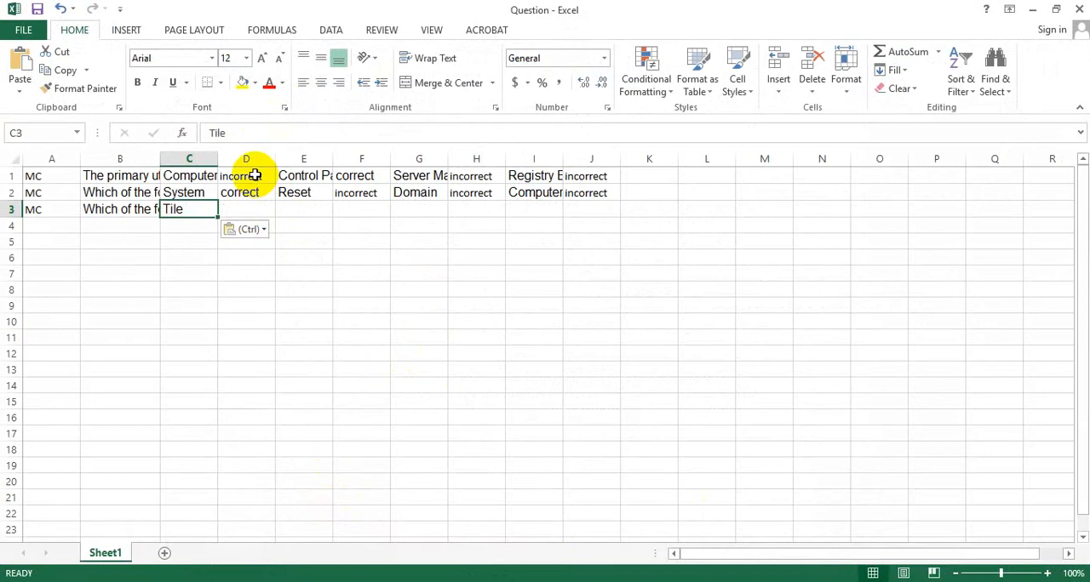
- Mark option a of question 3 as wrong by copying "incorrect" from cell D1 into cell D3
click(253, 174)
key(ctrl+c)
click(266, 206)
key(ctrl+v)
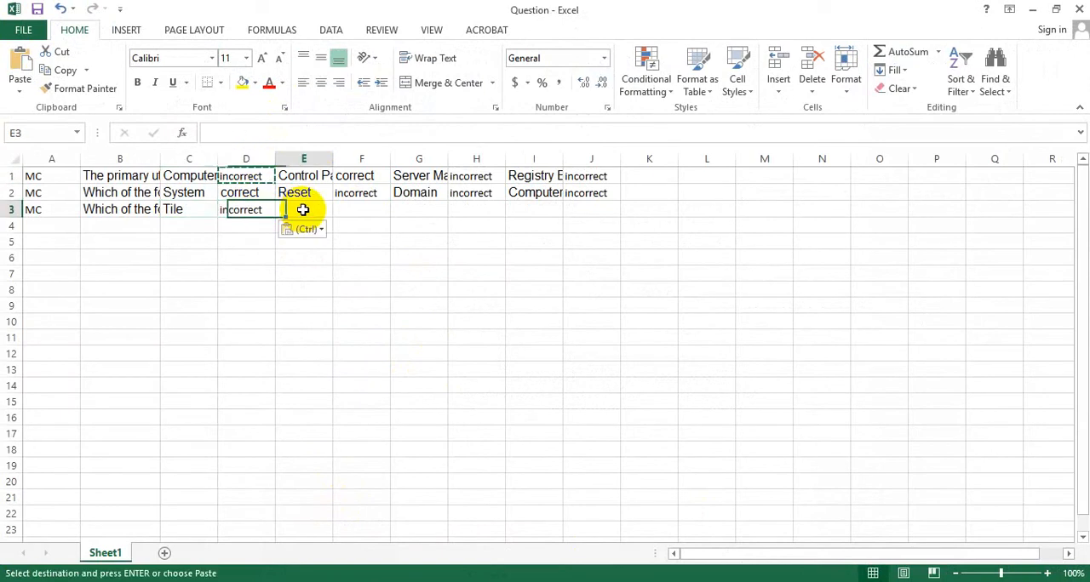
- Copy option b of question 3, "Glue", from the Word document into cell E3 and mark it "incorrect" in cell F3
click(301, 206)
key(alt+Tab)
click(340, 264)
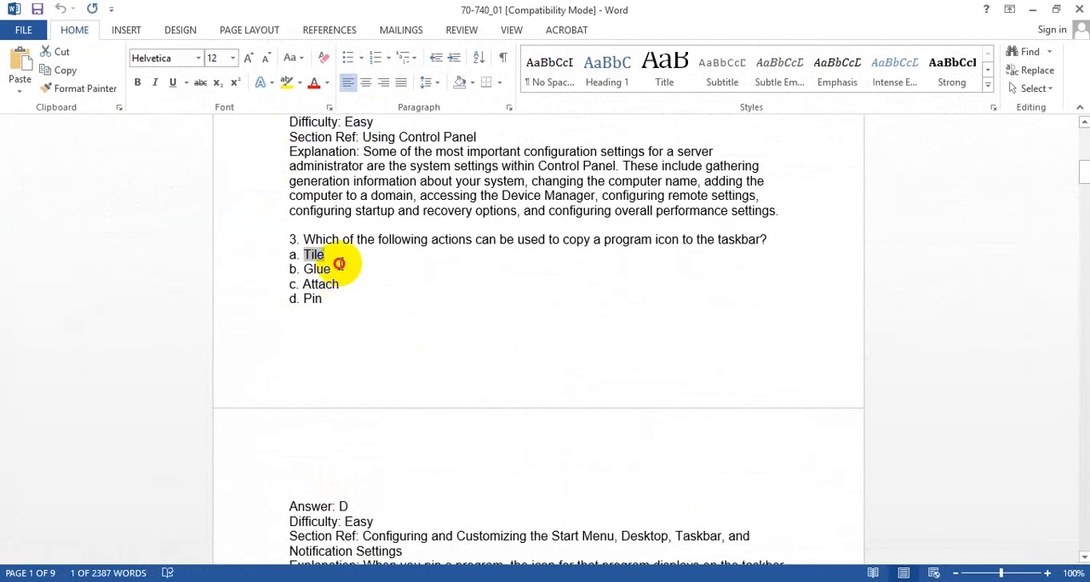
key(ctrl+c)
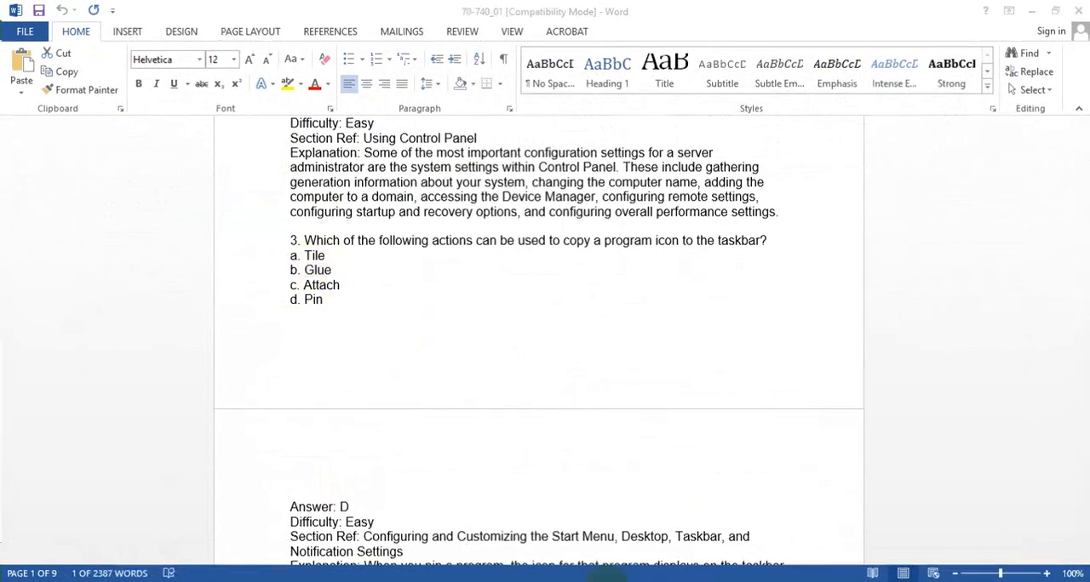
key(alt+Tab)
key(ctrl+v)
click(359, 211)
text(incorrect)
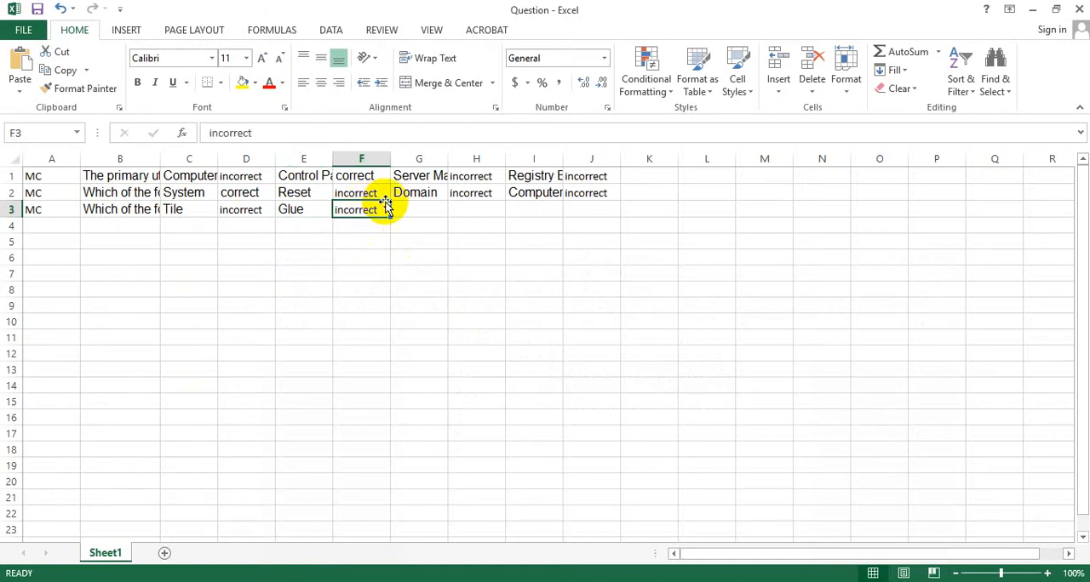
- Copy option c of question 3, "Attach", from the Word document into cell G3 and mark it "incorrect" in cell H3
click(421, 211)
click(615, 581)
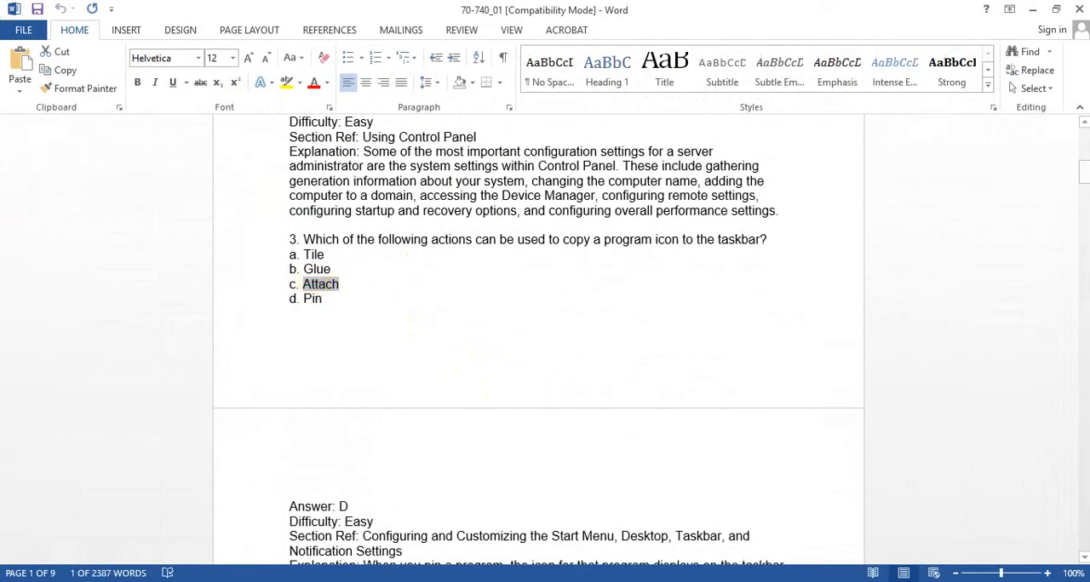
click(614, 581)
key(ctrl+v)
click(481, 208)
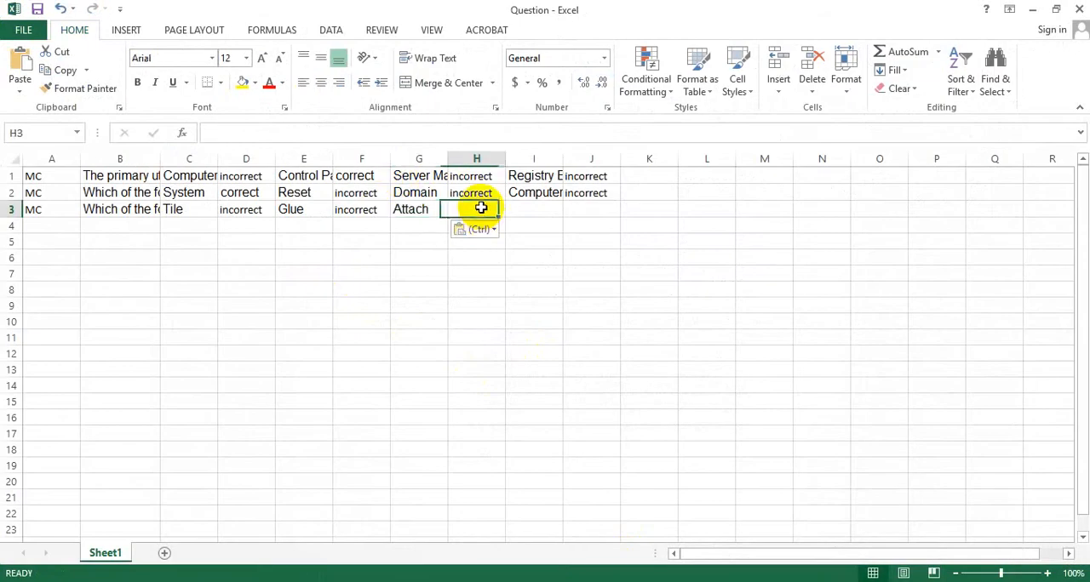
- Copy option d of question 3, "Pin", from the Word document into cell I3 of the Question workbook
click(580, 581)
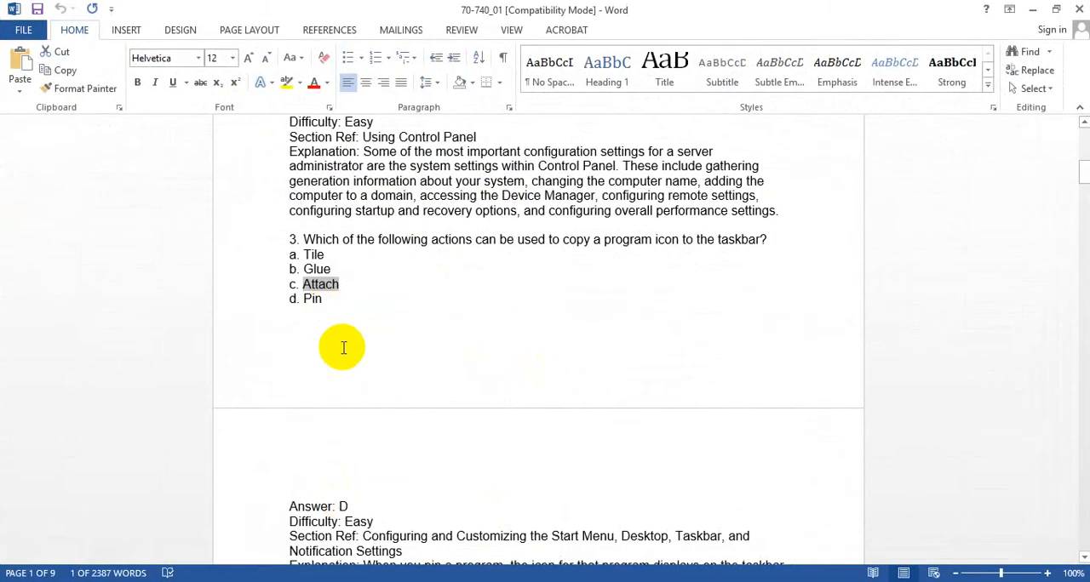
double_click(308, 298)
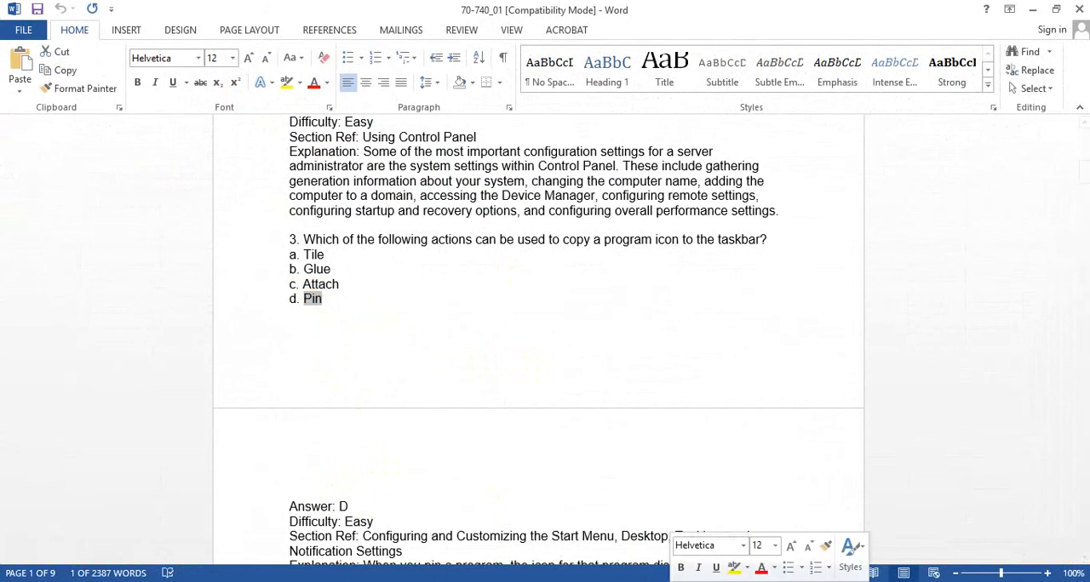
click(618, 581)
click(535, 209)
key(ctrl+v)
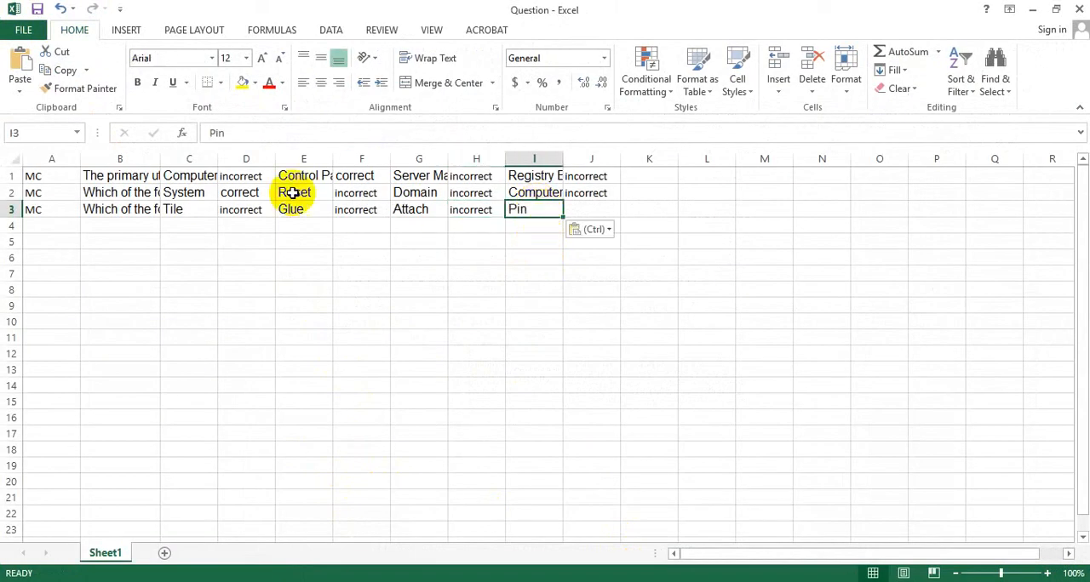
- Mark option d of question 3 as right by copying "correct" from cell D2 into cell J3, and save the workbook
click(248, 191)
key(ctrl+c)
click(600, 209)
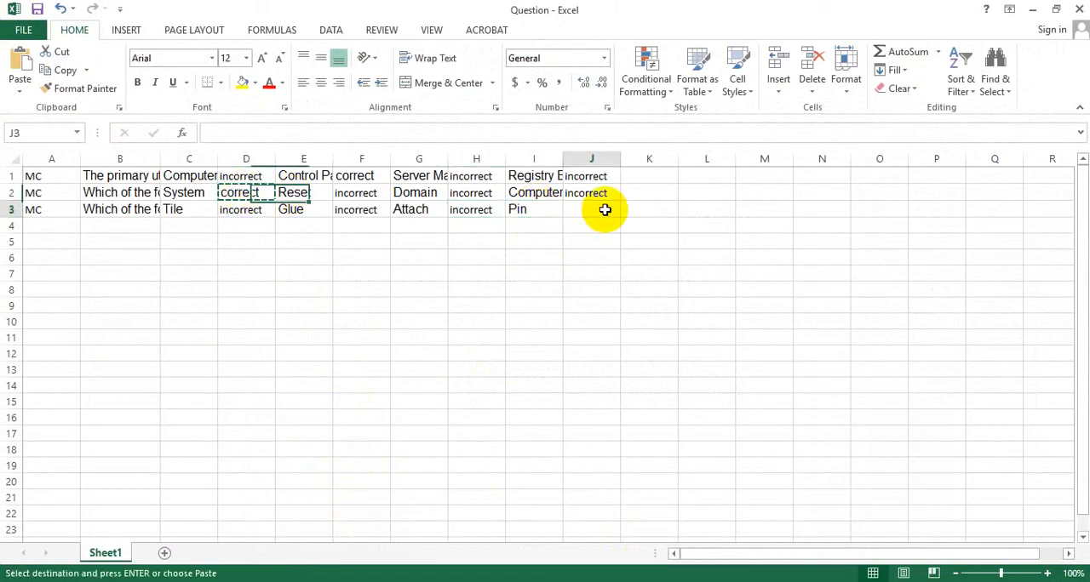
key(ctrl+v)
click(47, 229)
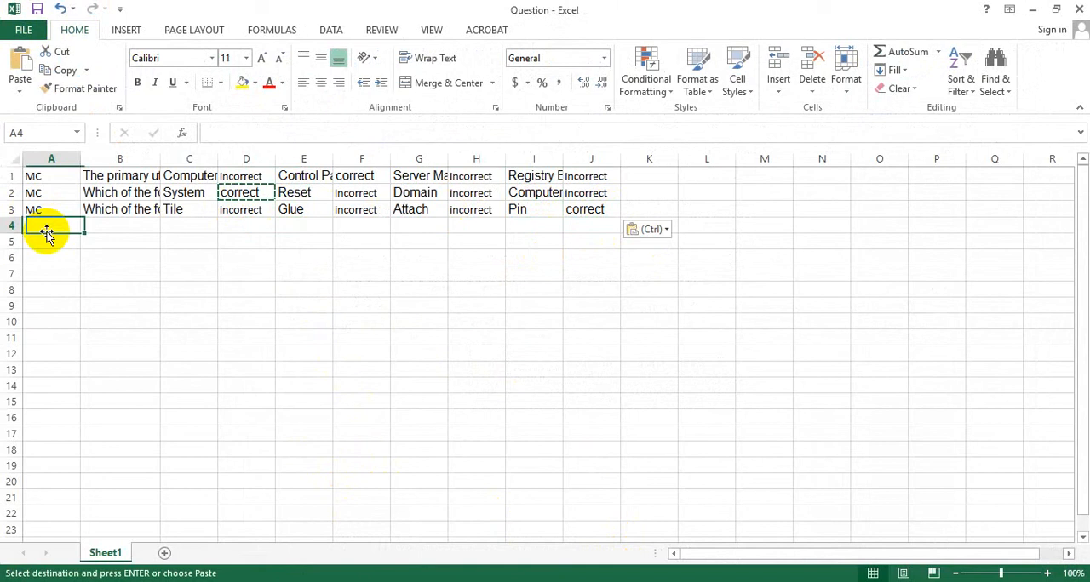
click(37, 9)
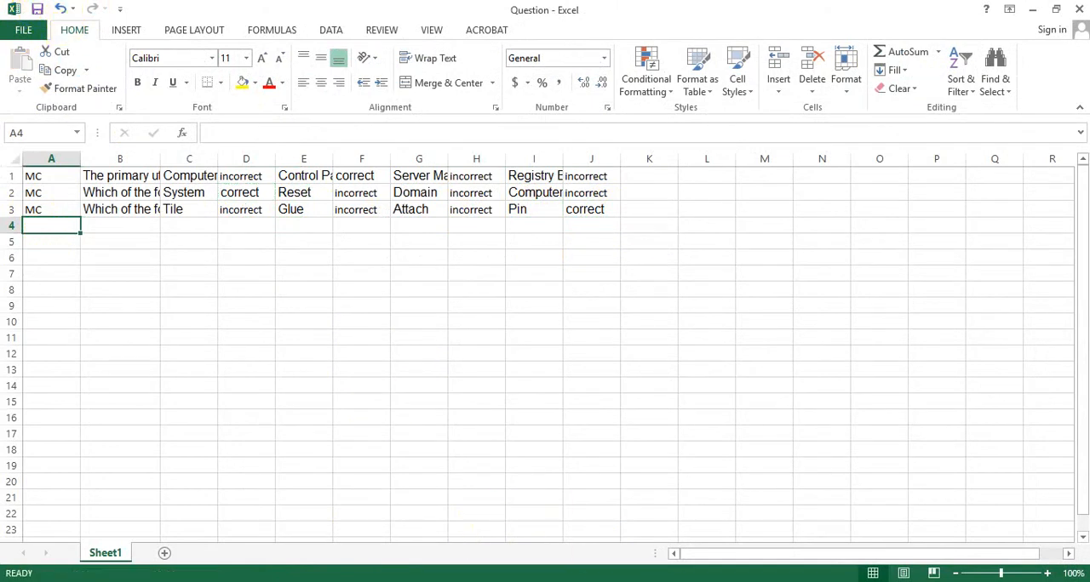
- Look through the questions in the Word document down to question 15 and examine its wording and answer line
click(608, 581)
scroll(366, 285, up, 7)
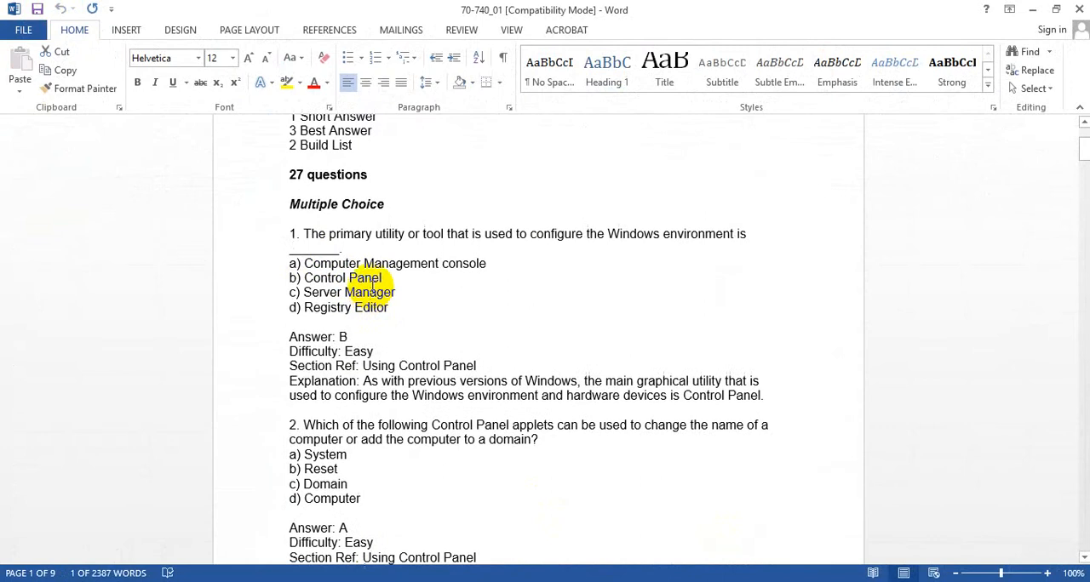
scroll(302, 246, down, 2)
scroll(303, 246, down, 15)
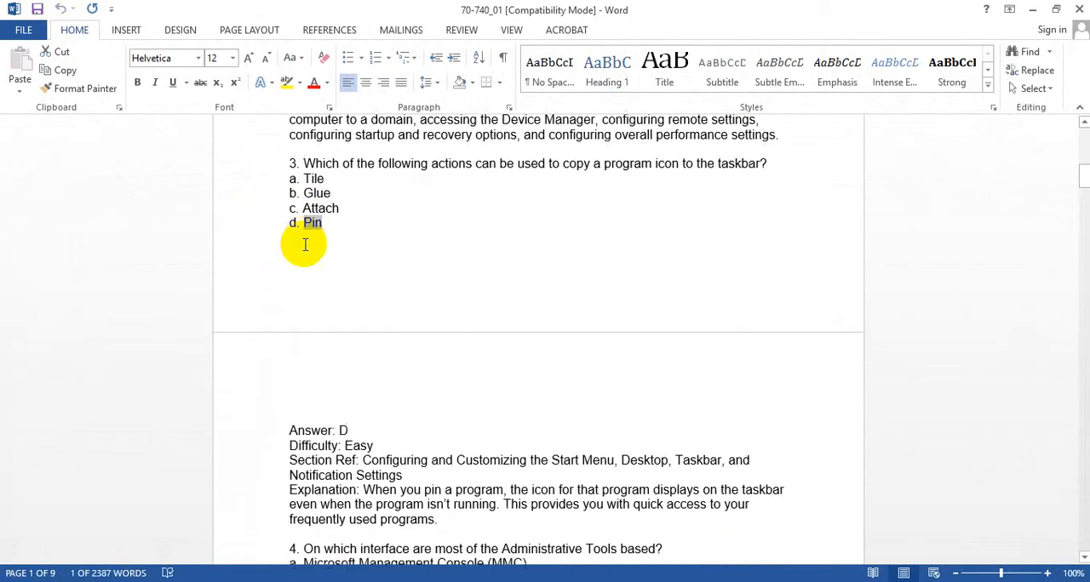
scroll(309, 240, down, 15)
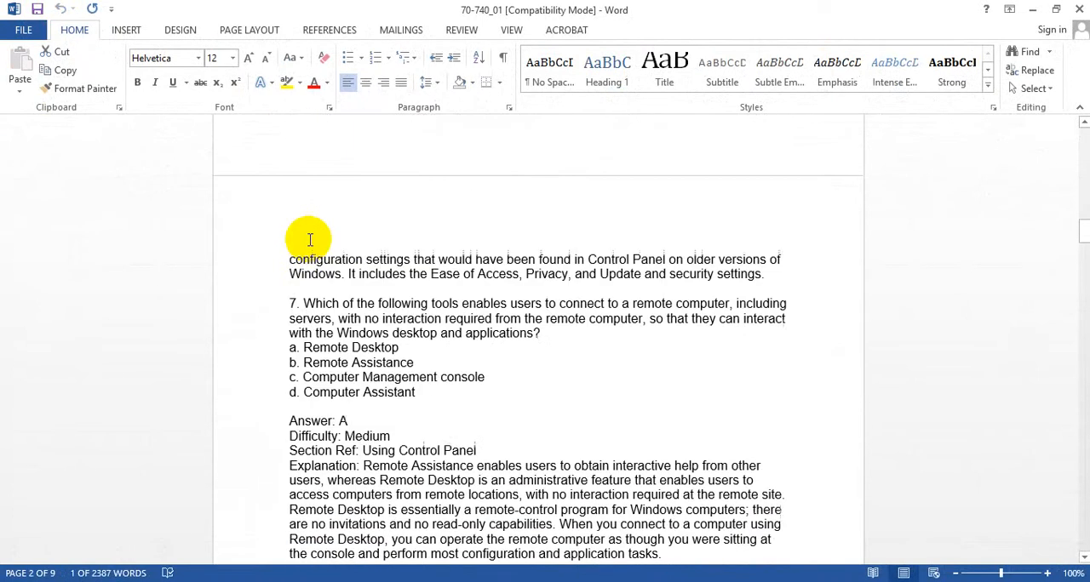
scroll(308, 240, down, 15)
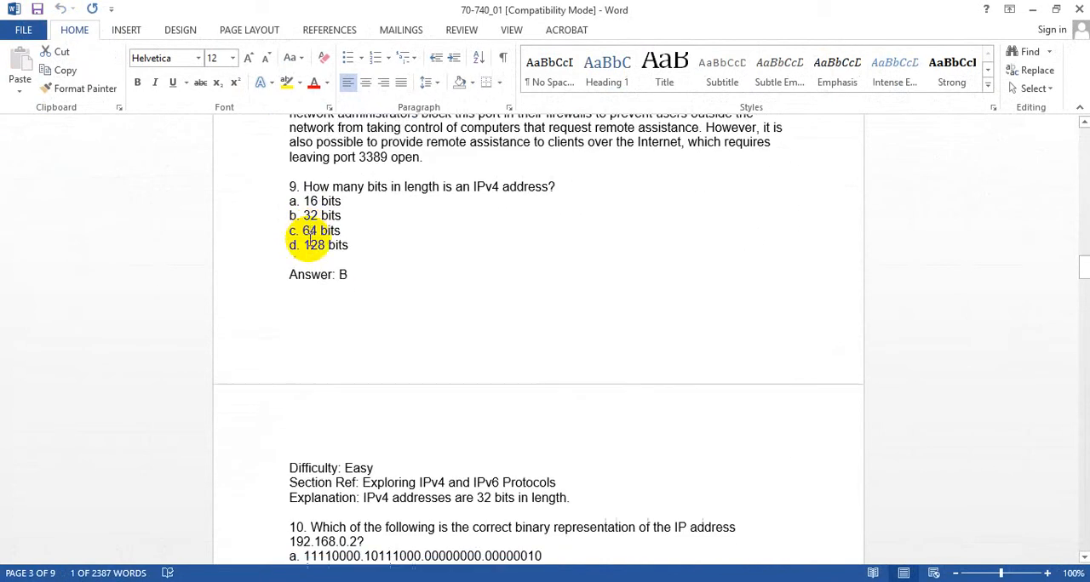
scroll(308, 239, down, 15)
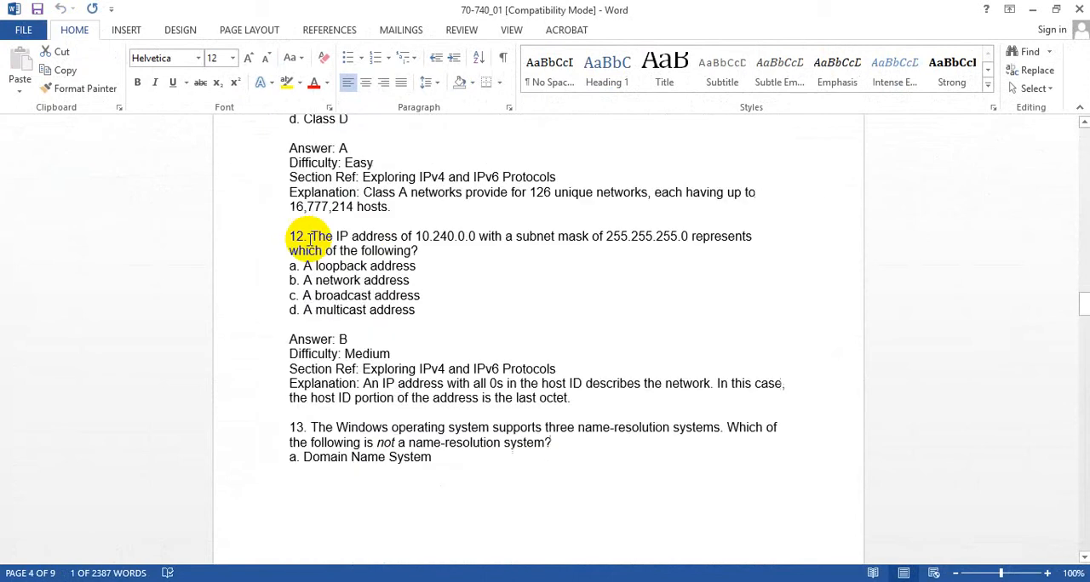
scroll(309, 240, down, 15)
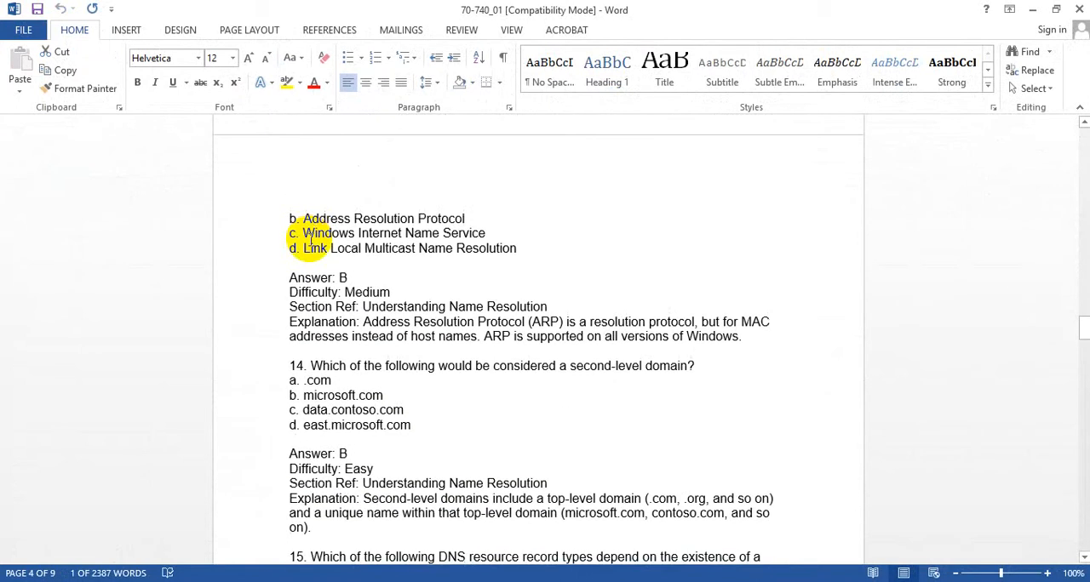
scroll(312, 240, down, 5)
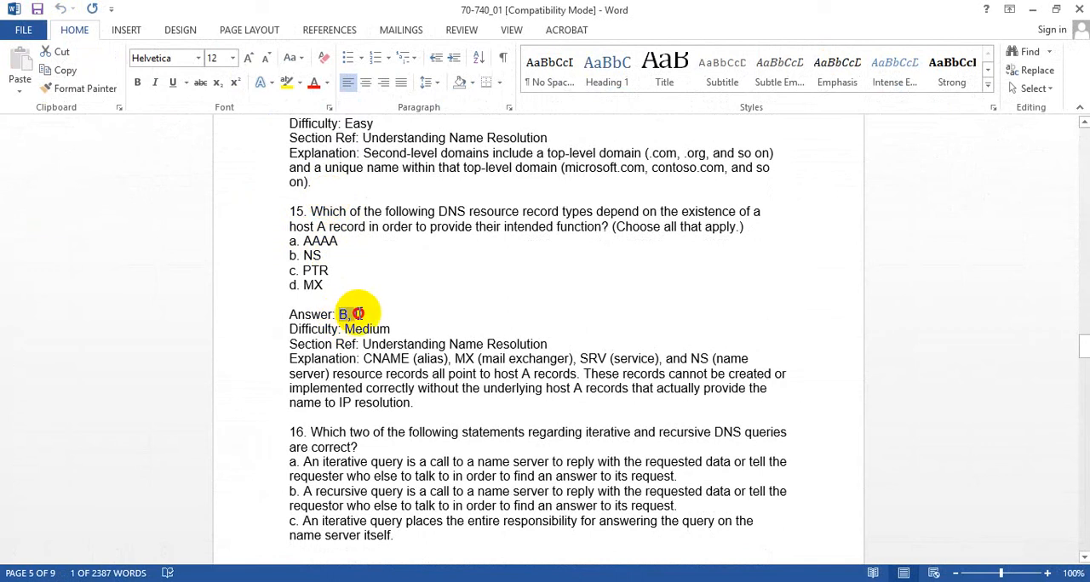
- Enter question type "MC" in cell A4 and copy the text of question 15 from the Word document into cell B4
click(744, 226)
drag(633, 224, 339, 210)
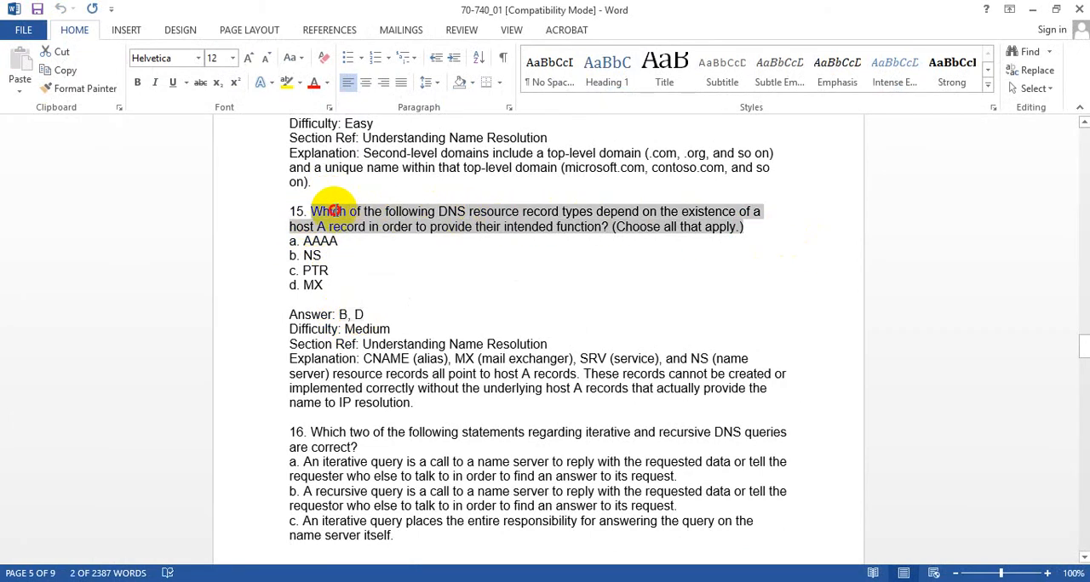
key(ctrl+c)
click(688, 581)
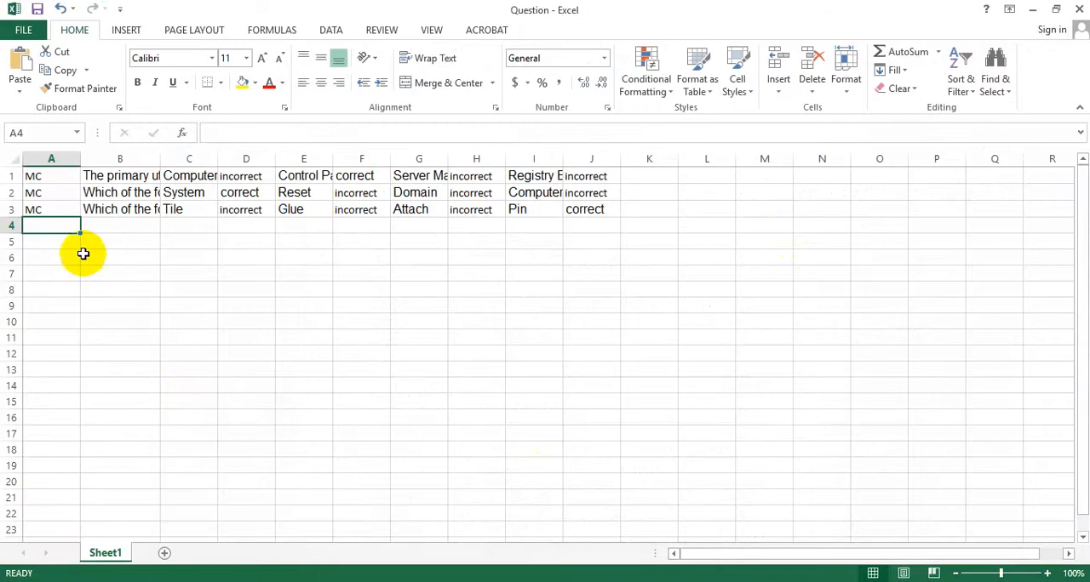
text(MC)
click(132, 221)
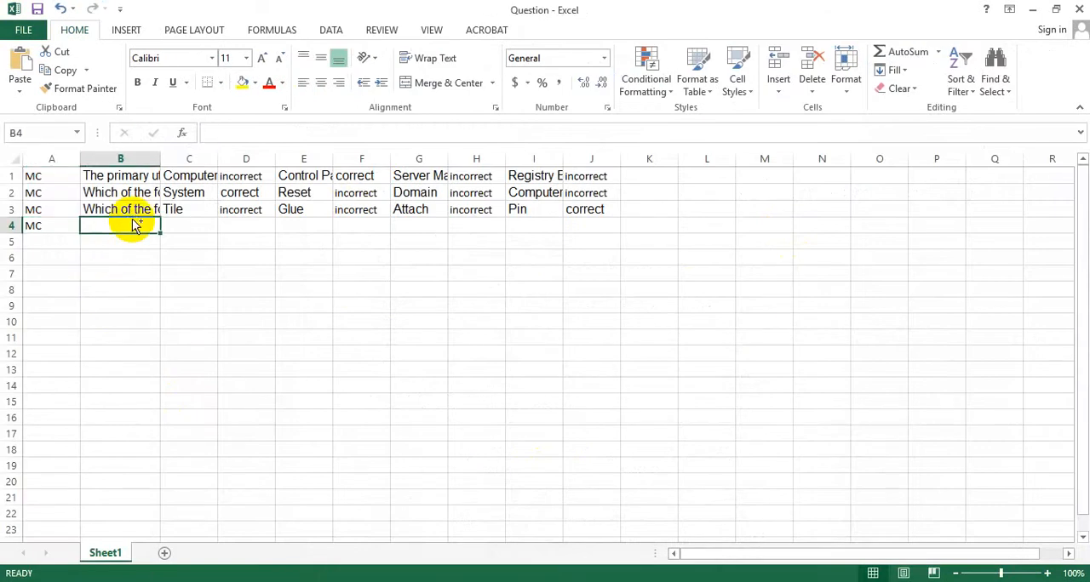
key(ctrl+v)
- Change the question type in cell A4 to "MA" for the question with several right answers
click(34, 228)
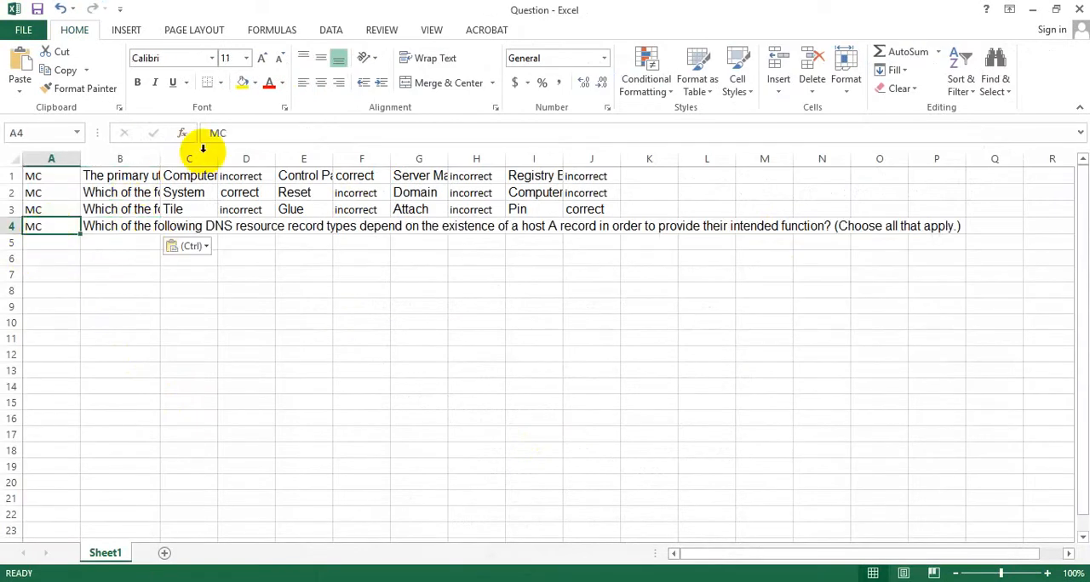
click(246, 132)
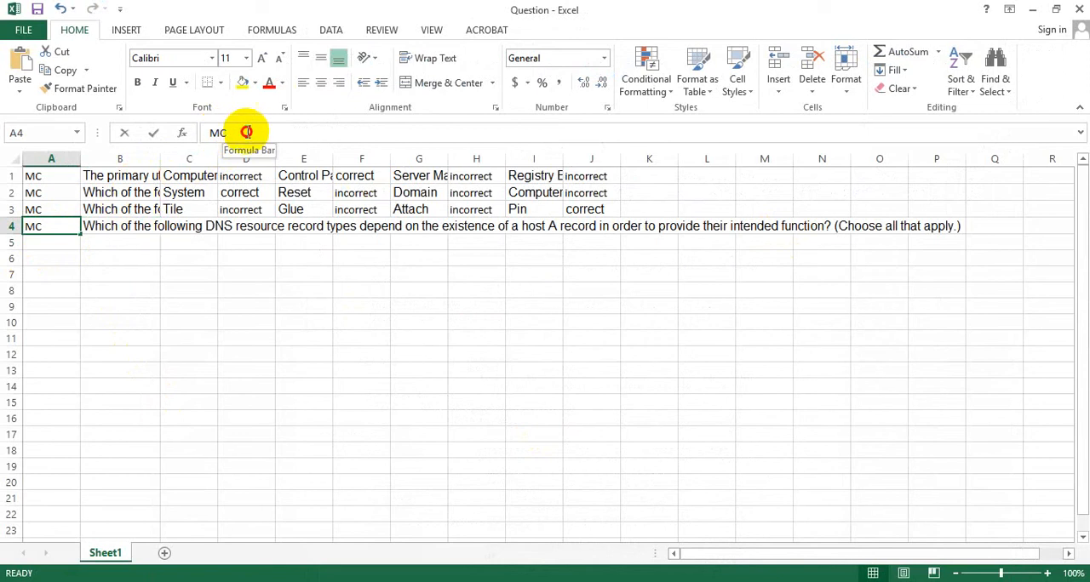
click(252, 131)
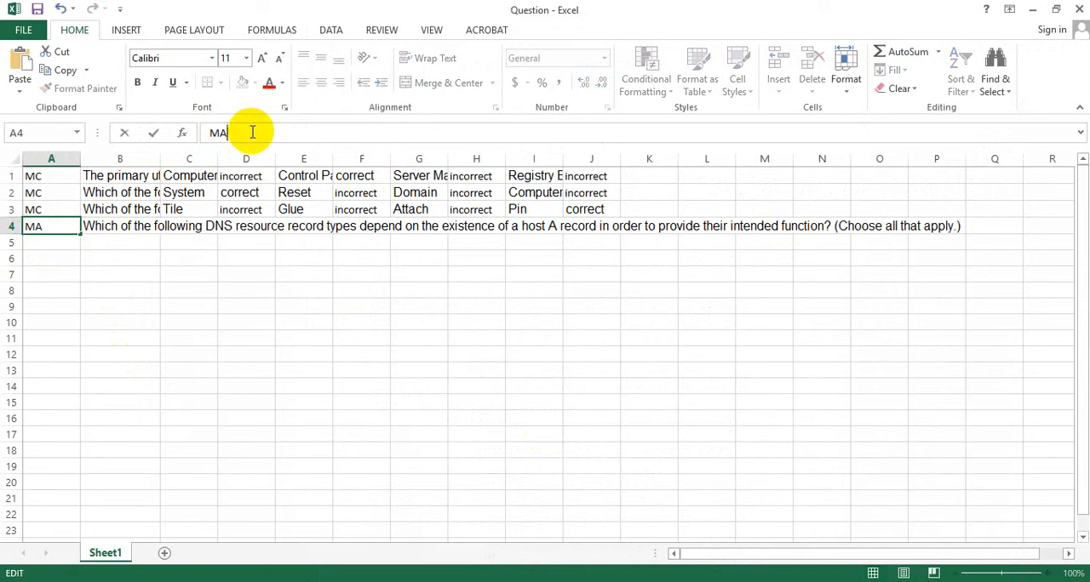
click(203, 309)
click(44, 223)
click(119, 226)
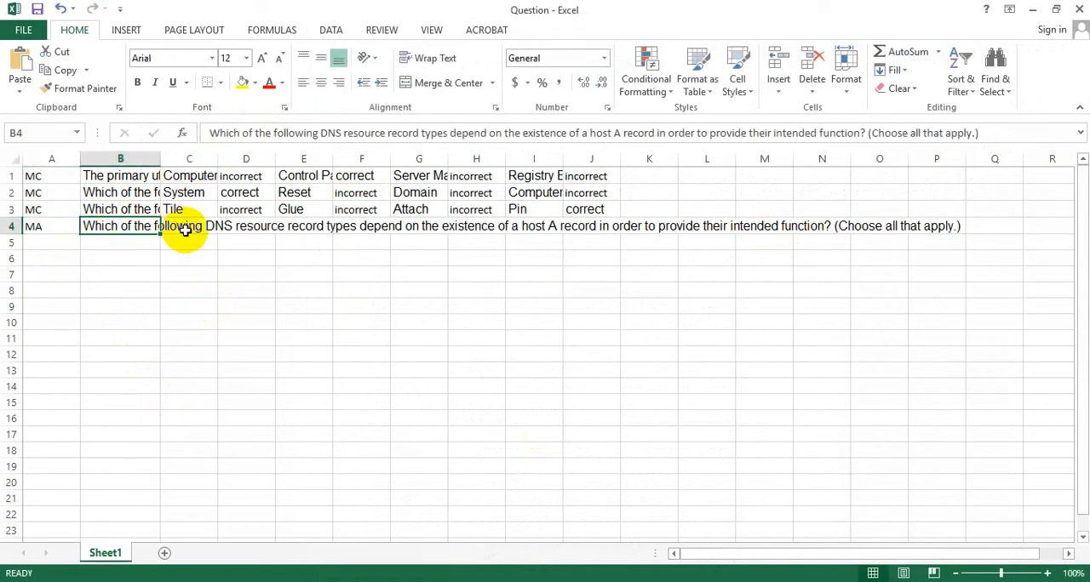
- Copy option a of question 15, "AAAA", from the Word document into cell C4 and mark it "incorrect" in cell D4
click(185, 230)
click(632, 581)
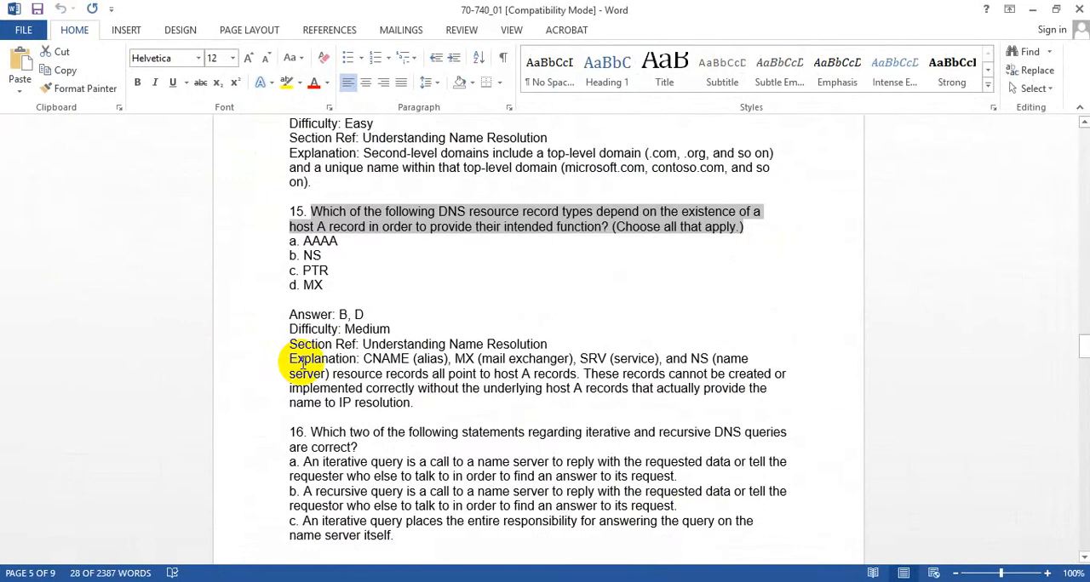
drag(340, 241, 306, 241)
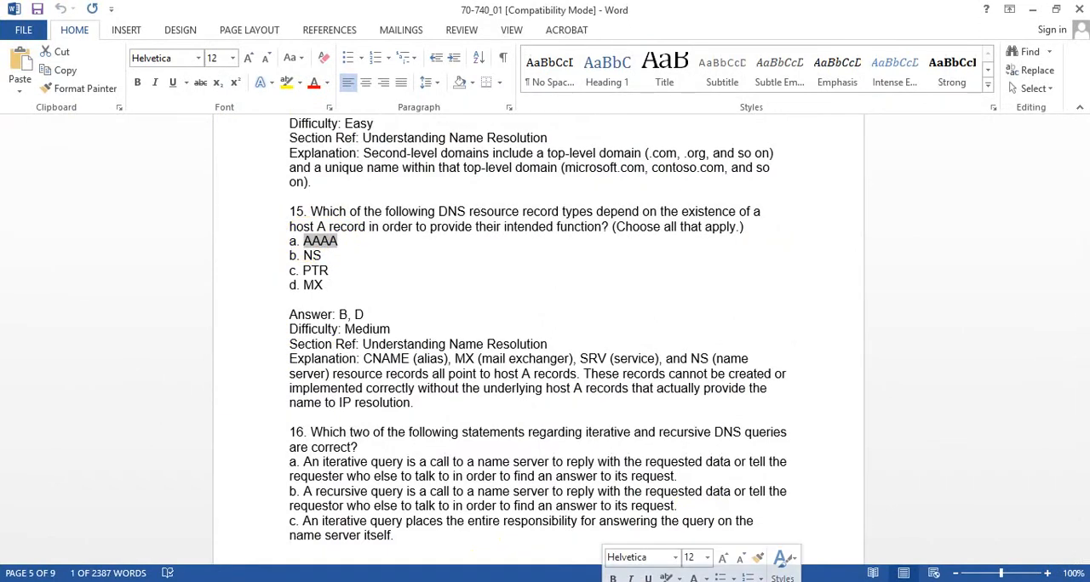
click(630, 581)
key(ctrl+v)
click(248, 226)
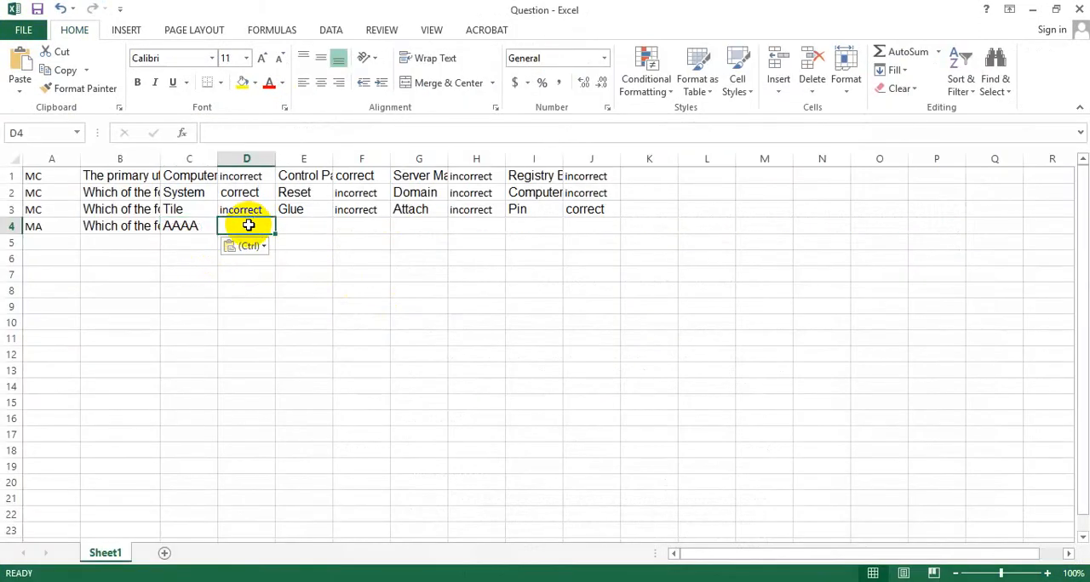
key(ctrl+d)
- Copy option b of question 15, "NS", from the Word document into cell E4 of the Question workbook
click(324, 227)
click(630, 581)
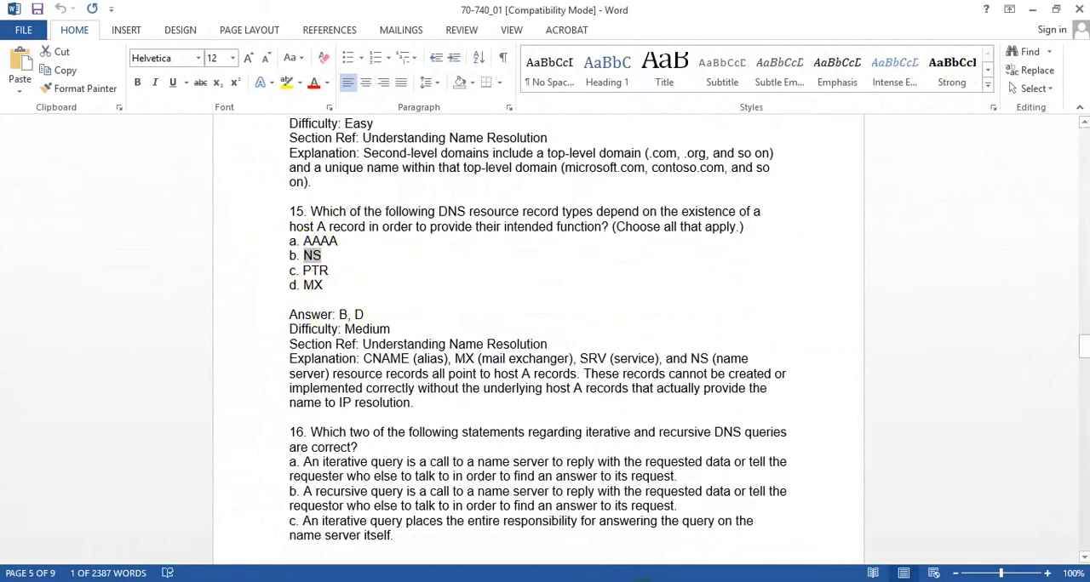
click(525, 433)
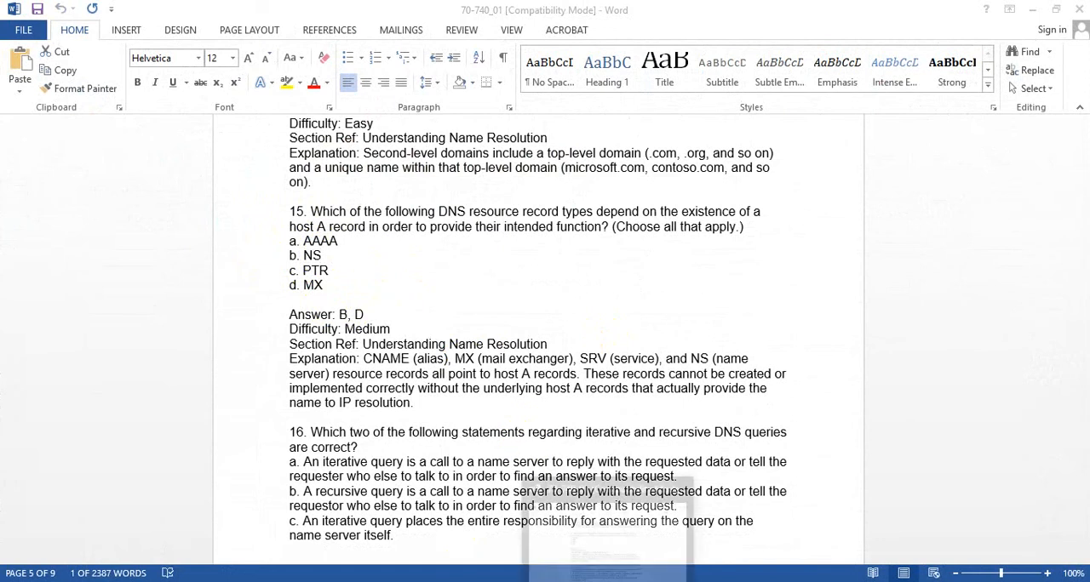
click(609, 581)
key(alt+Tab)
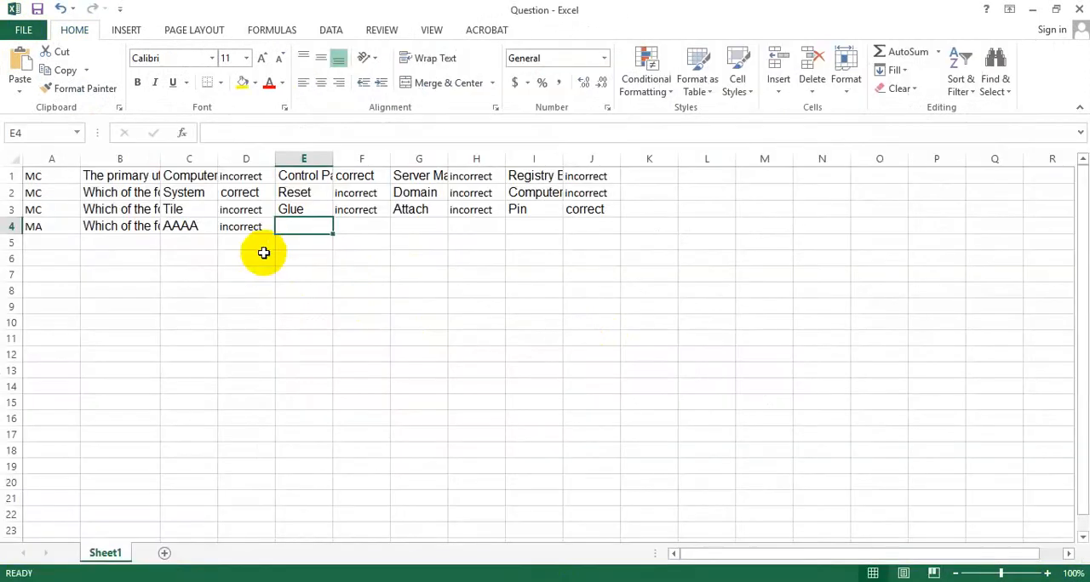
key(ctrl+v)
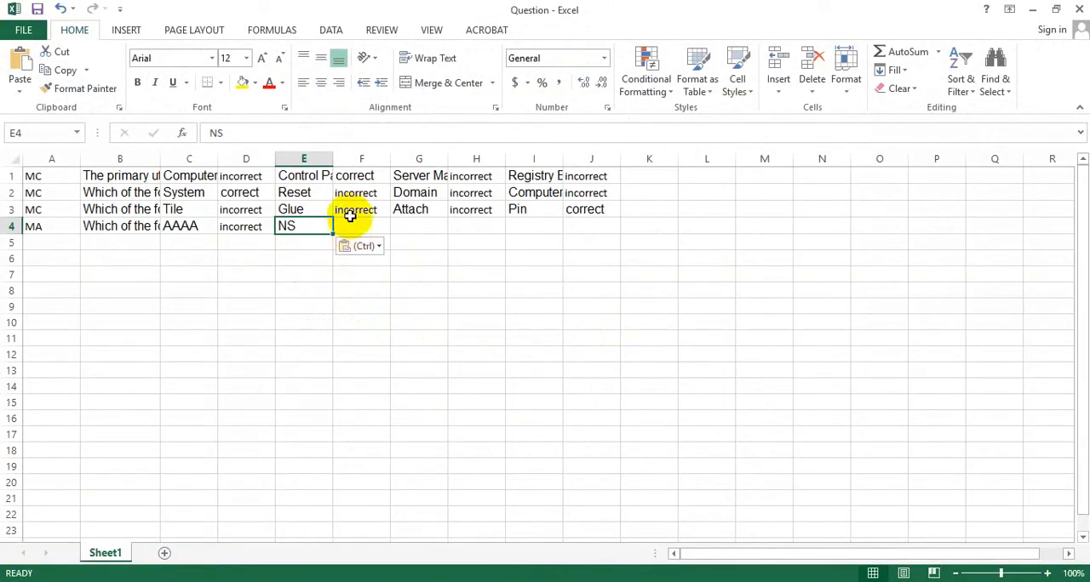
- Mark option b of question 15 as right by copying "correct" from cell D2 into cell F4
click(253, 195)
key(ctrl+c)
click(351, 223)
key(ctrl+v)
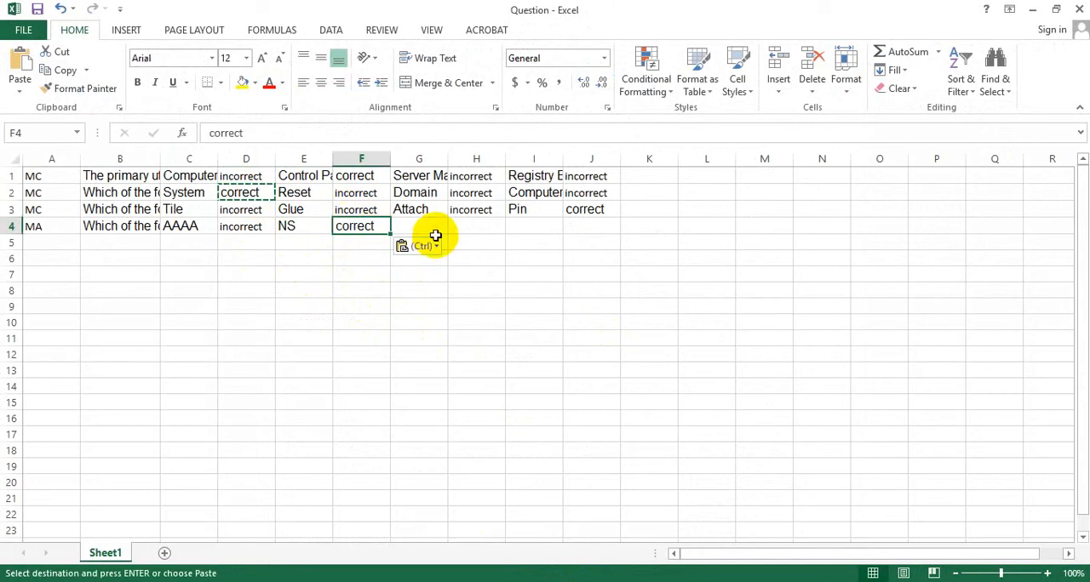
- Copy option c of question 15, "PTR", from the Word document into cell G4 and mark it "incorrect" in cell H4
key(Right)
key(alt+Tab)
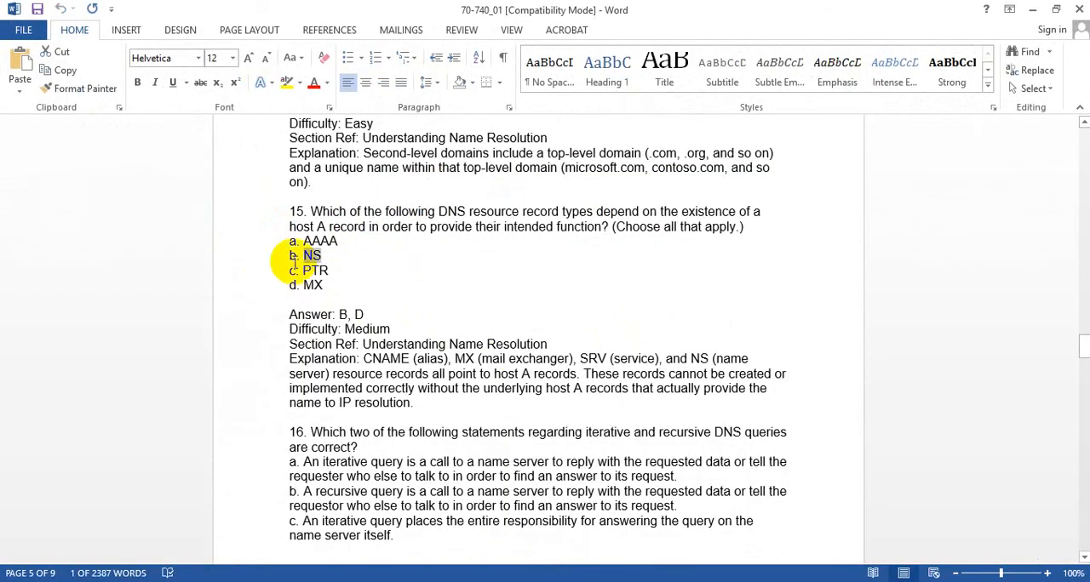
drag(300, 270, 330, 271)
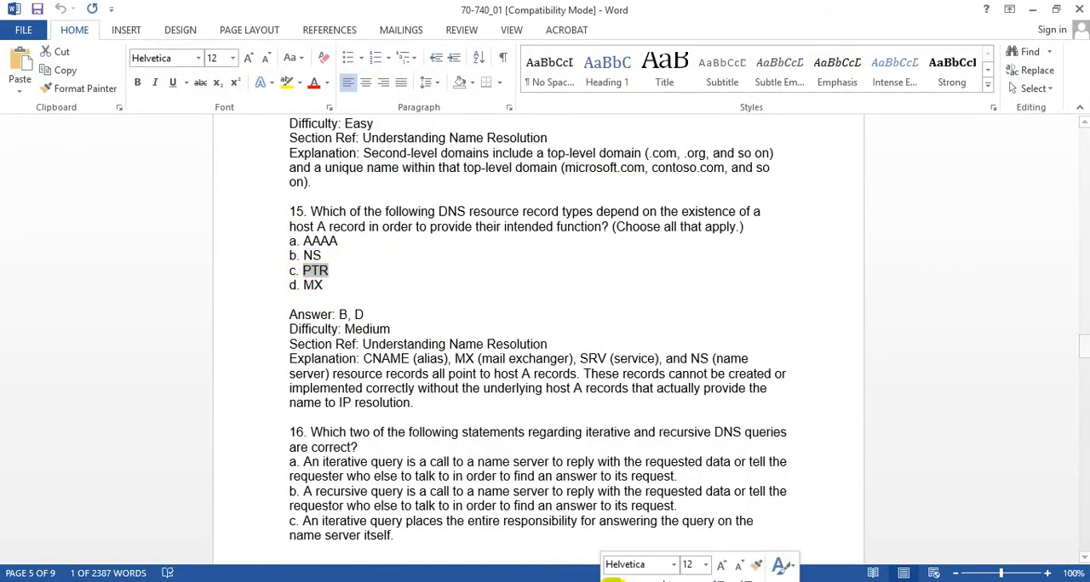
key(alt+Tab)
key(ctrl+v)
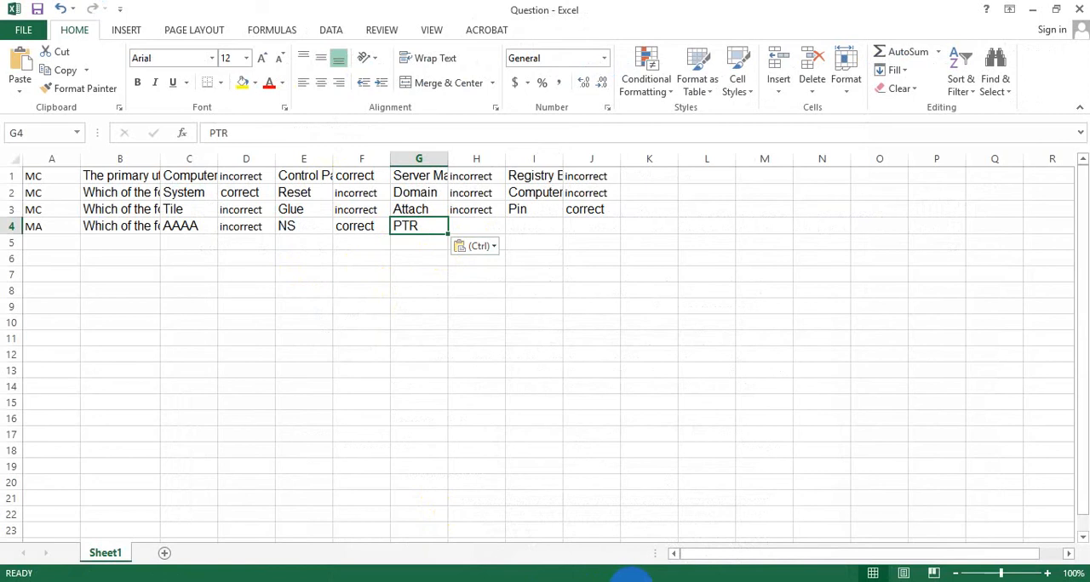
key(alt+Tab)
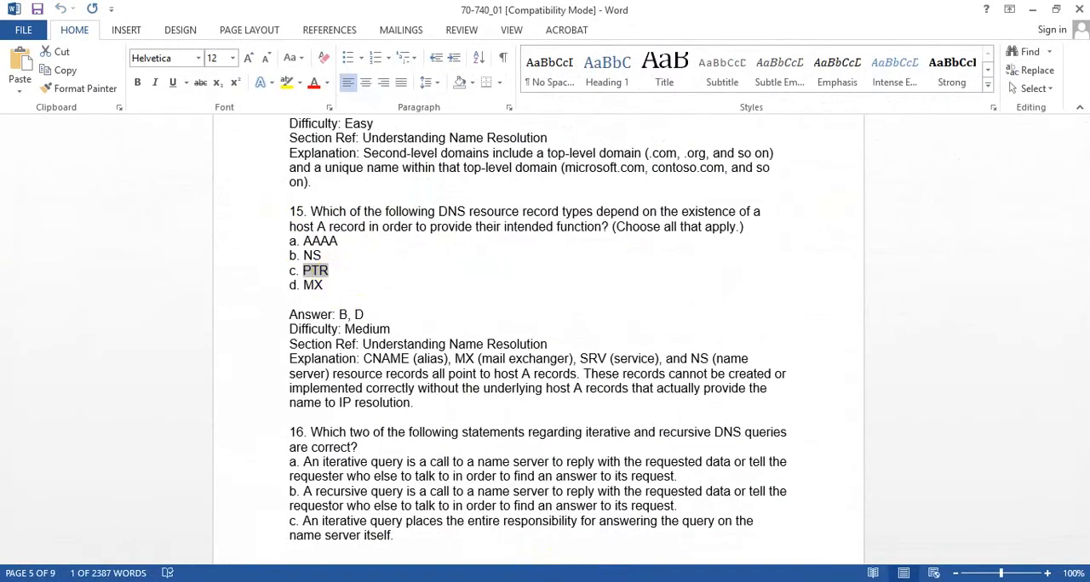
key(alt+Tab)
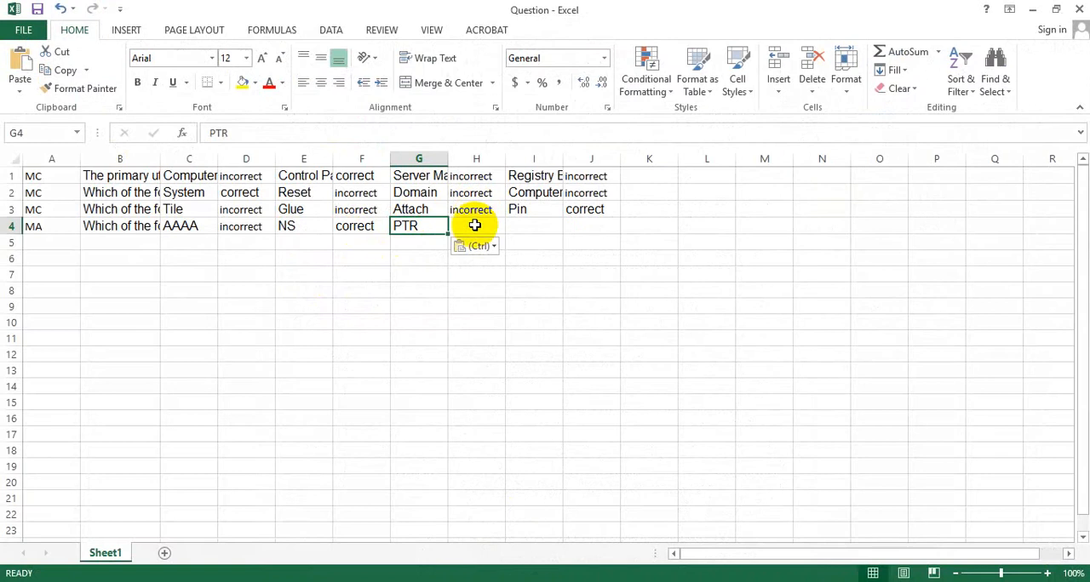
click(475, 228)
text(incorrect)
- Copy option d of question 15, "MX", from the Word document into cell I4 and mark it "correct" in cell J4
click(530, 228)
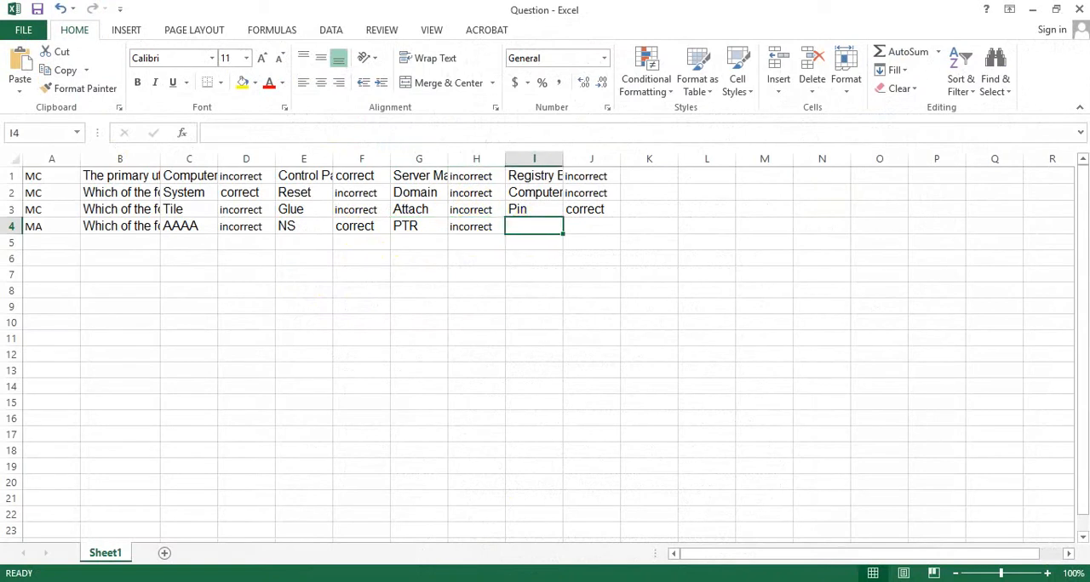
key(alt+Tab)
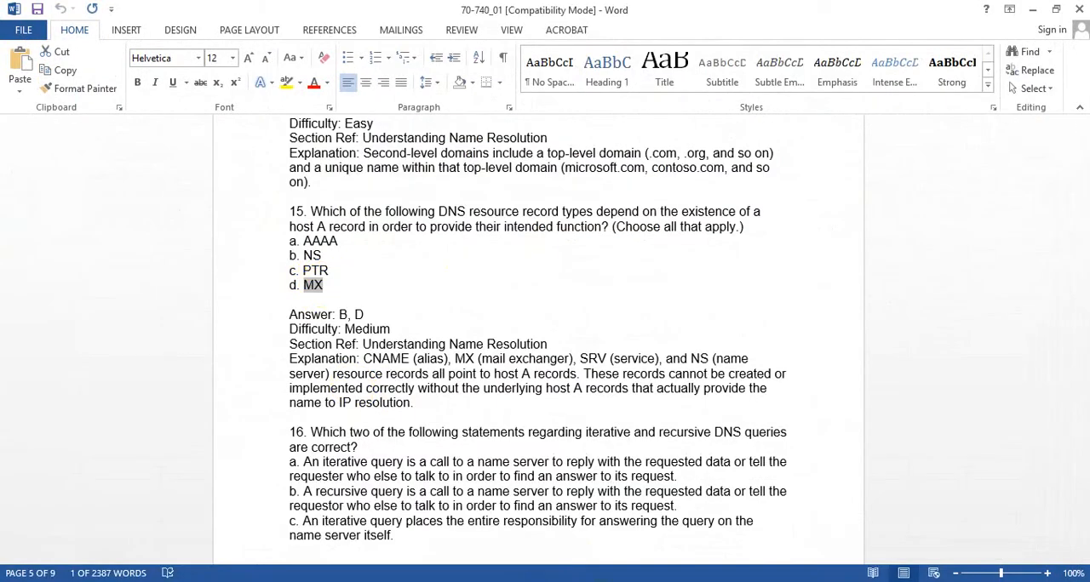
key(alt+Tab)
click(601, 230)
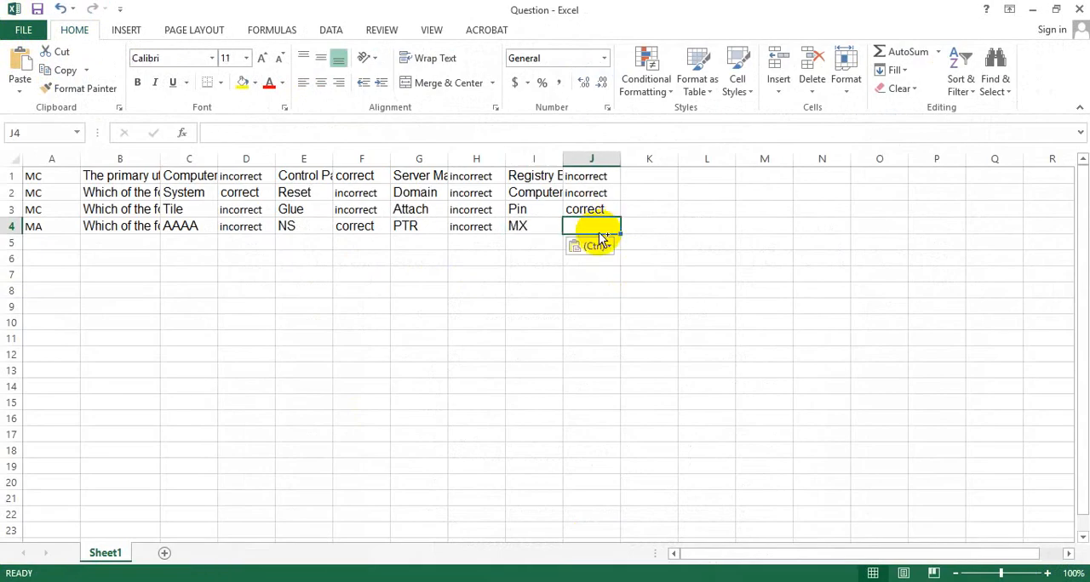
click(356, 226)
click(49, 242)
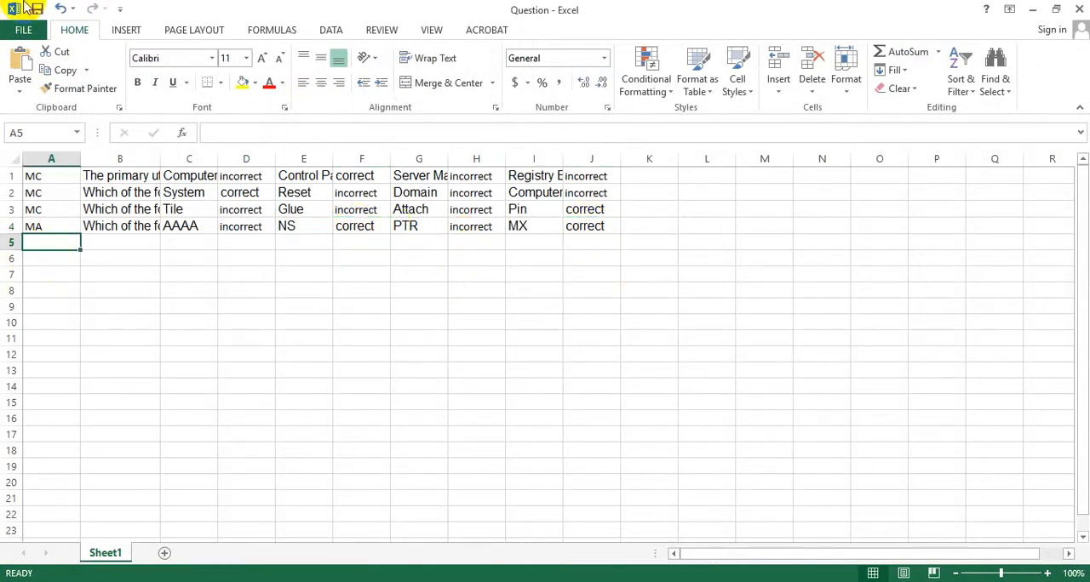
- Look through the Word document from question 16 to question 22 in the Short Answer section, examining the question formats and answer lines
key(alt+Tab)
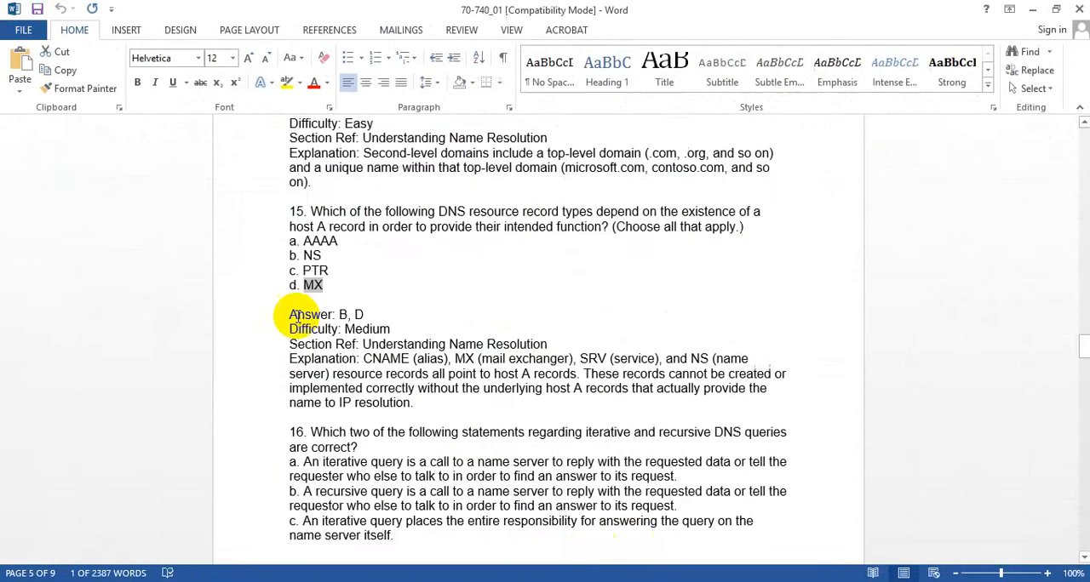
scroll(613, 390, down, 3)
scroll(468, 403, down, 6)
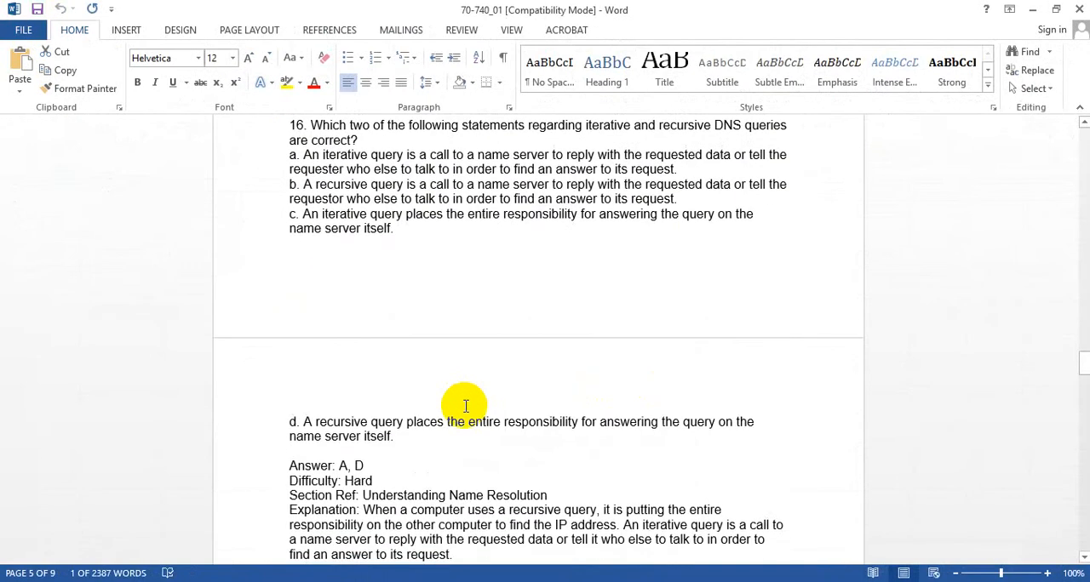
scroll(353, 351, up, 3)
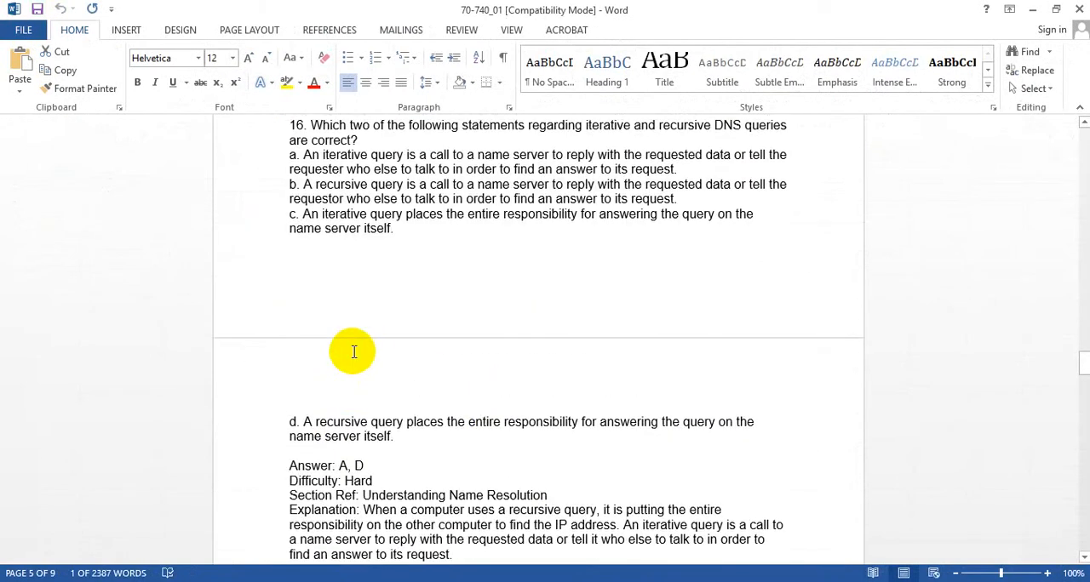
scroll(284, 258, up, 2)
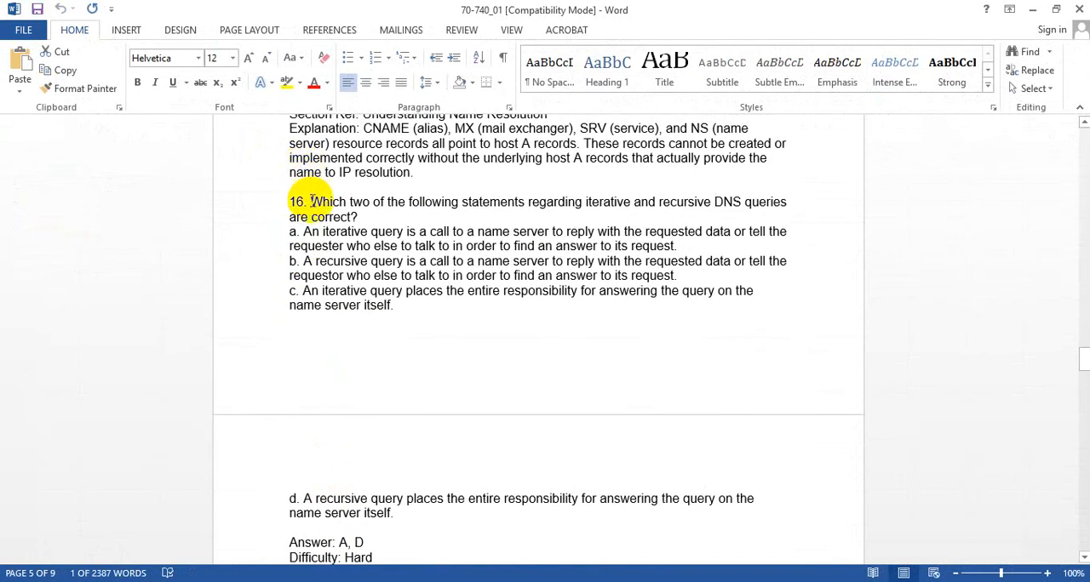
scroll(299, 369, down, 10)
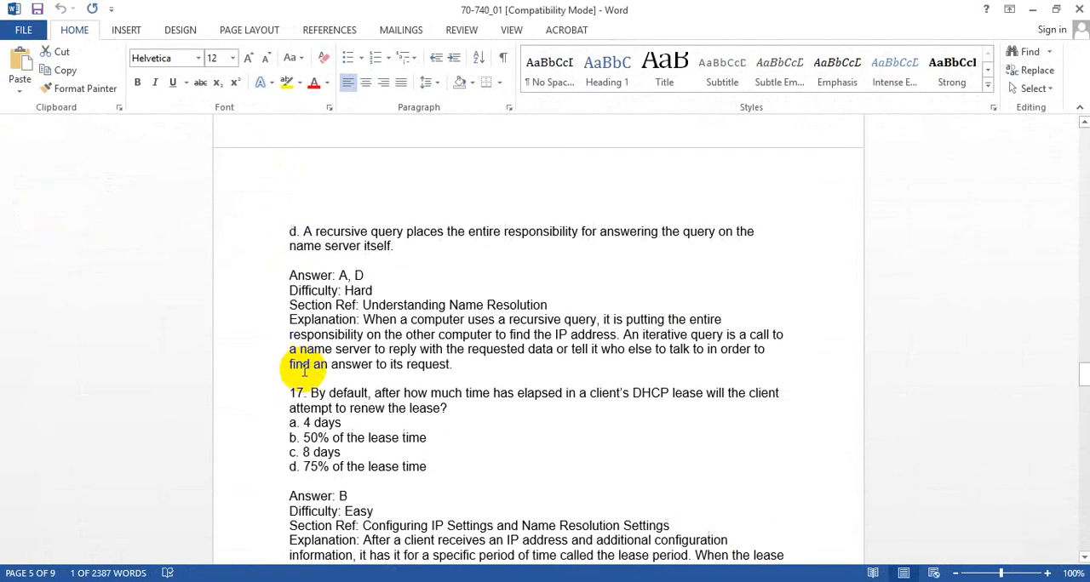
scroll(300, 375, down, 9)
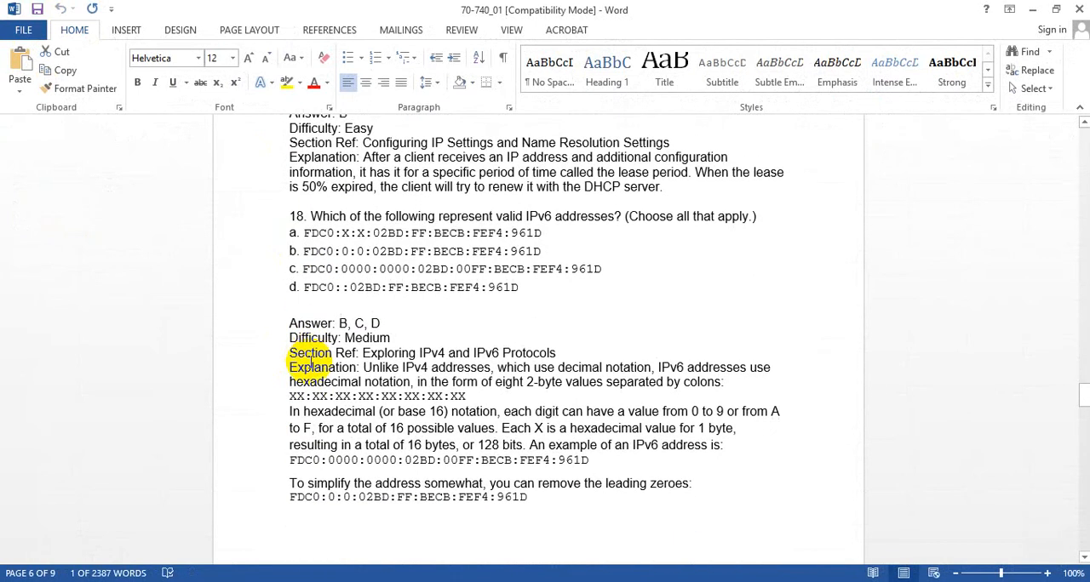
scroll(298, 214, up, 2)
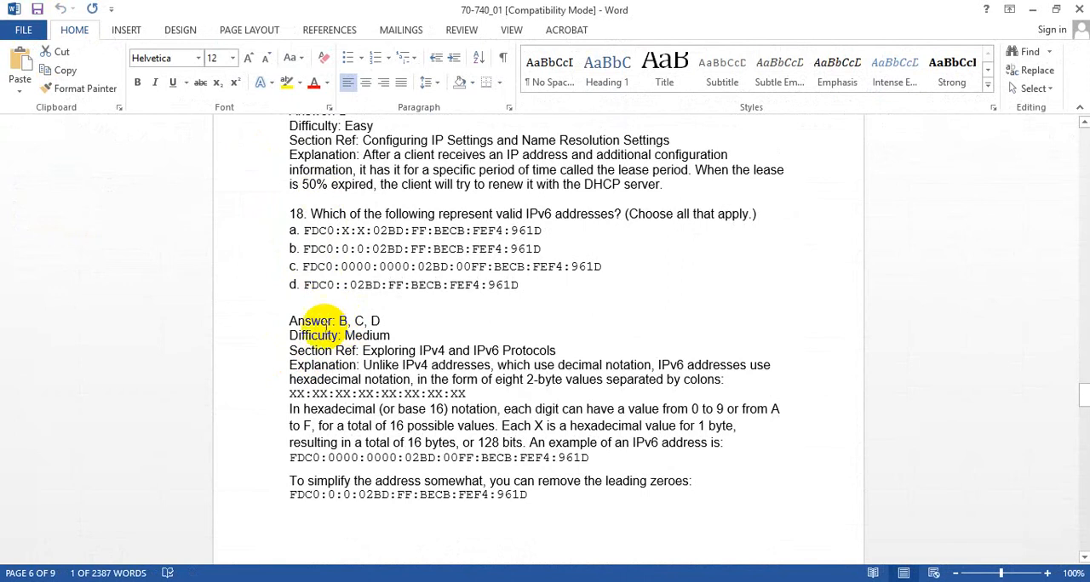
scroll(341, 340, down, 7)
scroll(349, 349, down, 15)
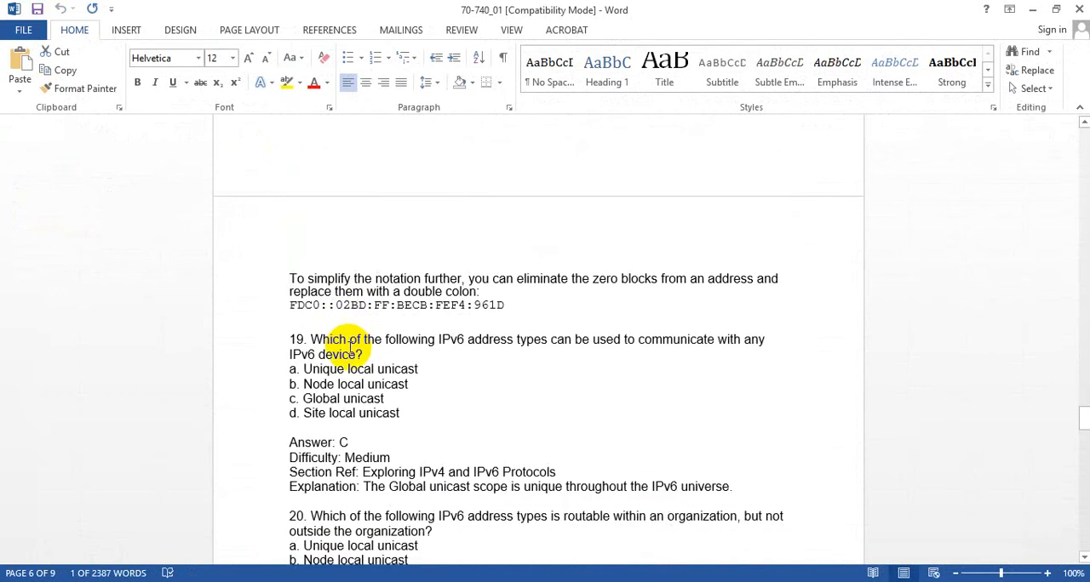
scroll(350, 347, down, 8)
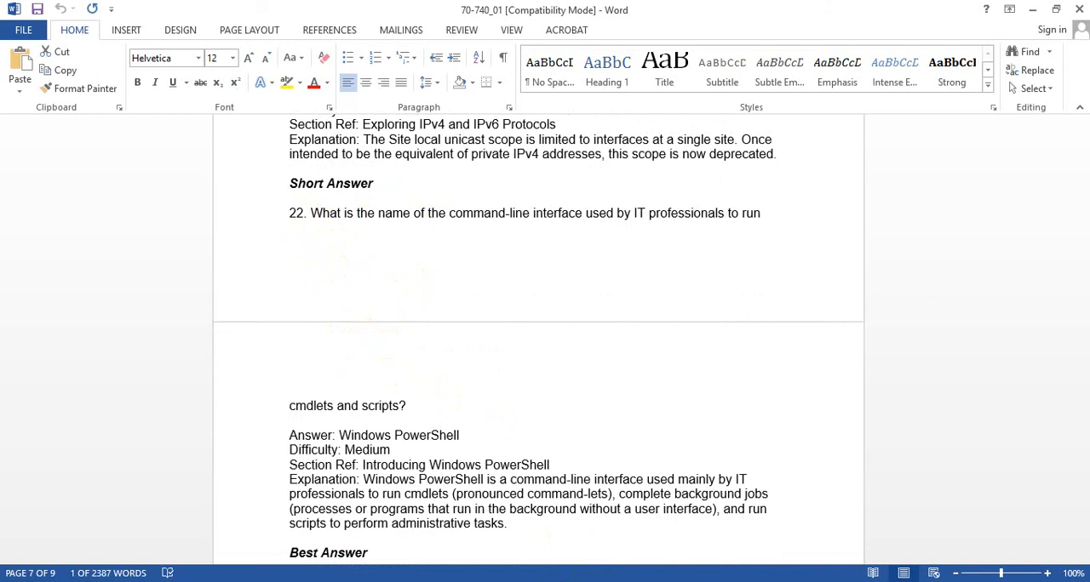
- Enter the question type "SR" in cell A5 of the Question workbook for short-answer question 22
key(alt+Tab)
text(SR)
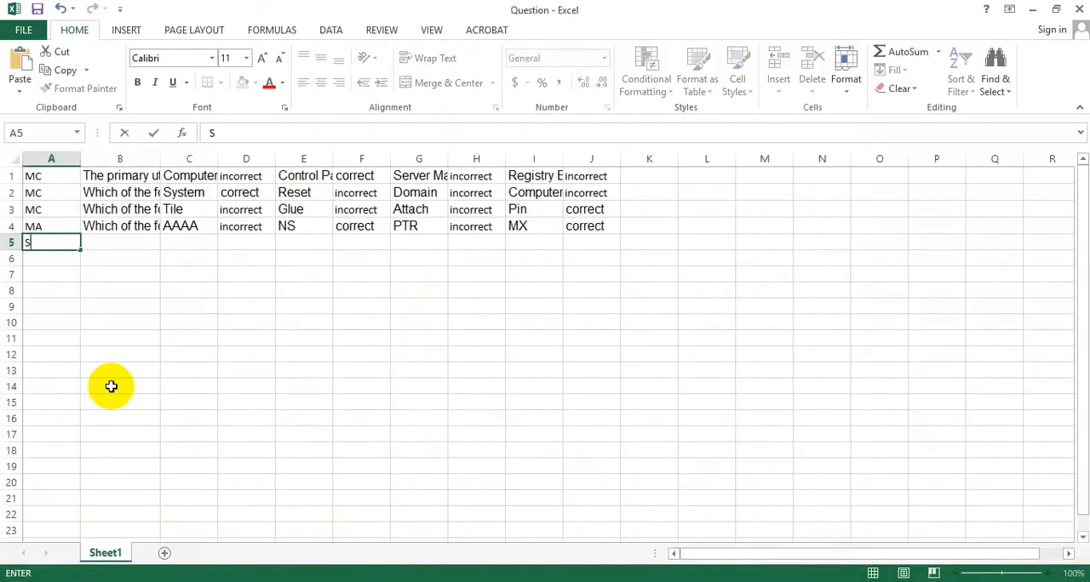
click(114, 242)
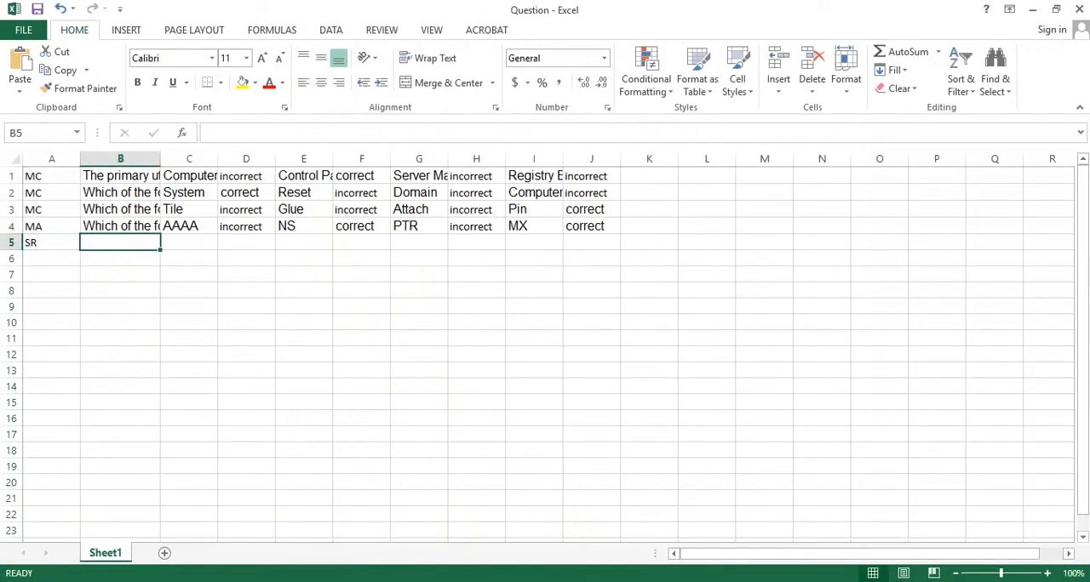
- Copy the text of short-answer question 22 about the command-line interface from the Word document into cell B5 of the Question workbook
key(alt+Tab)
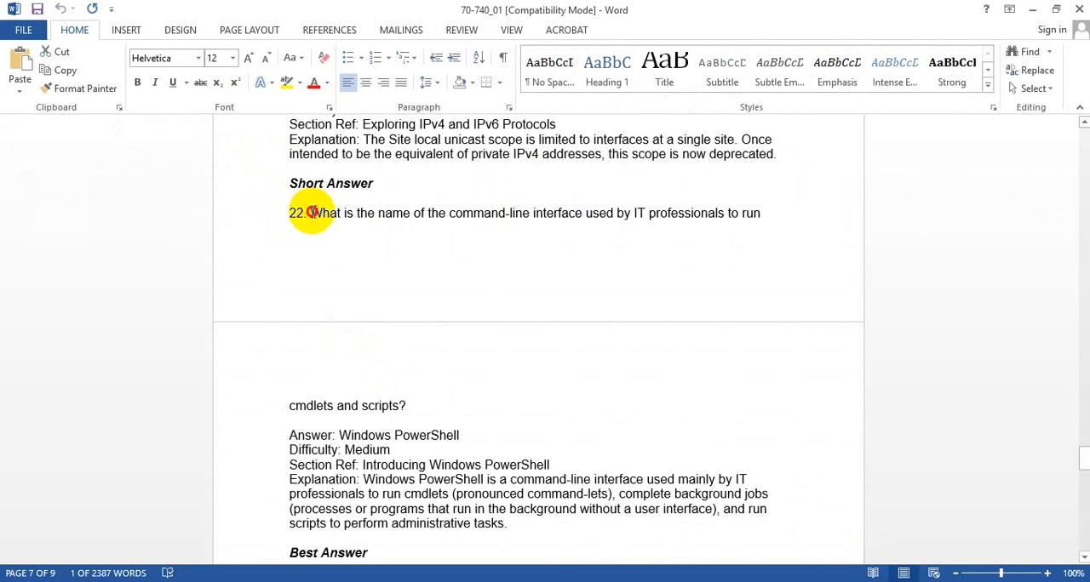
drag(312, 213, 406, 407)
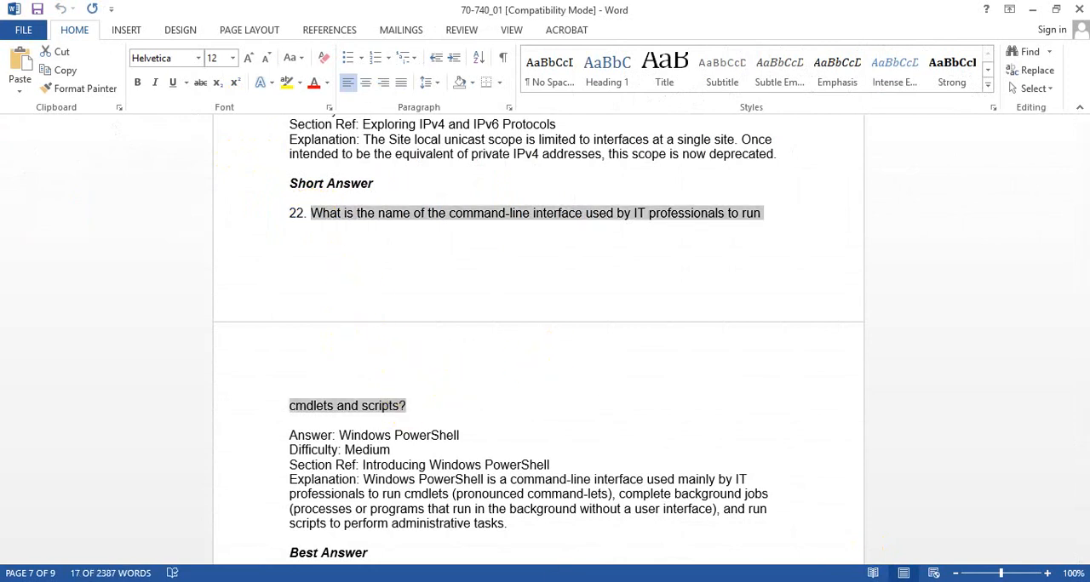
key(ctrl+c)
key(alt+Tab)
key(ctrl+v)
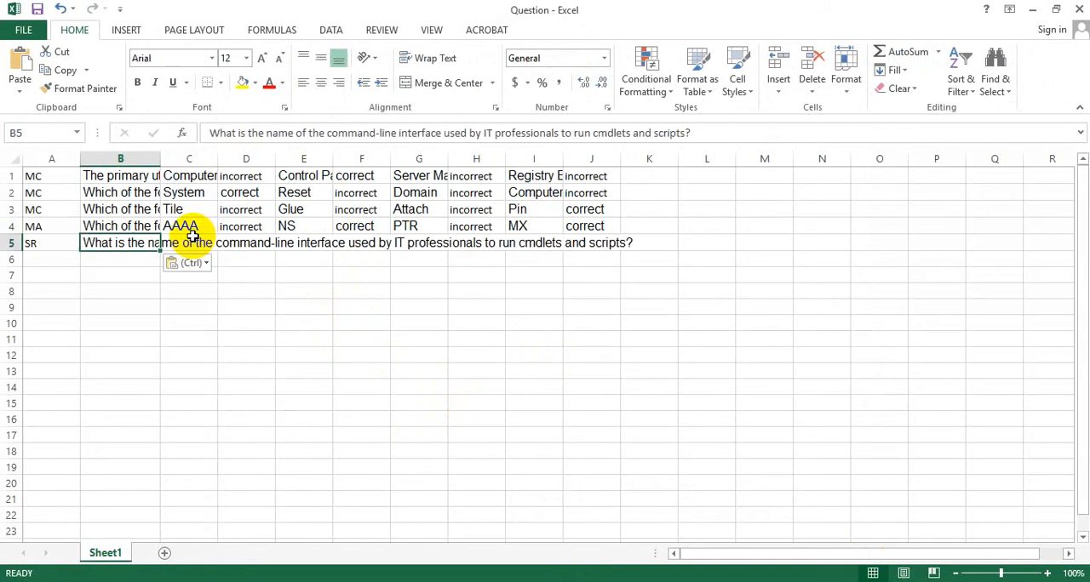
- Copy the answer to question 22, "Windows PowerShell", from the Word document into cell C5
click(185, 241)
key(alt+Tab)
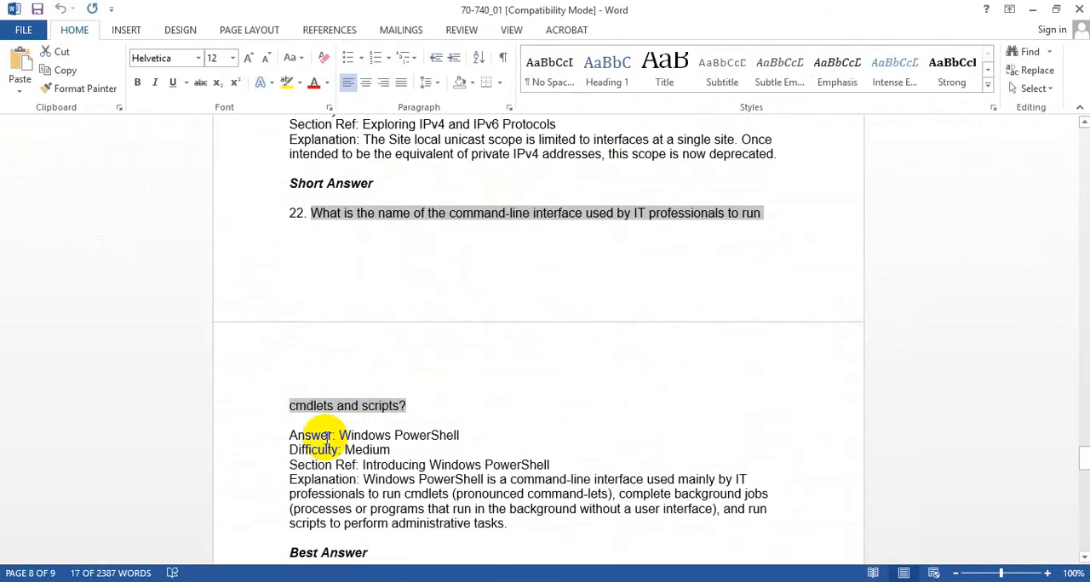
drag(340, 435, 460, 436)
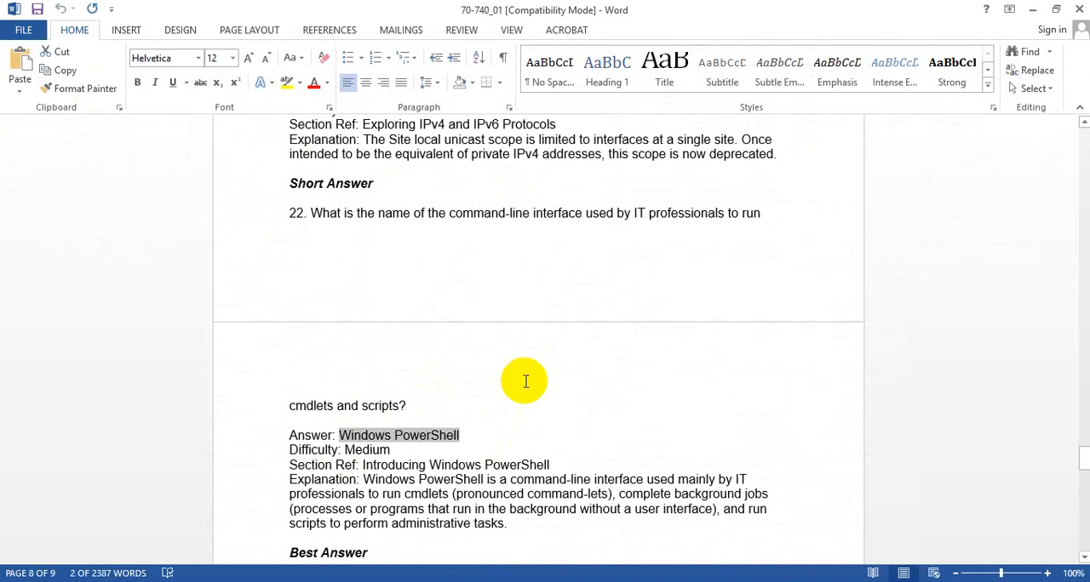
key(alt+Tab)
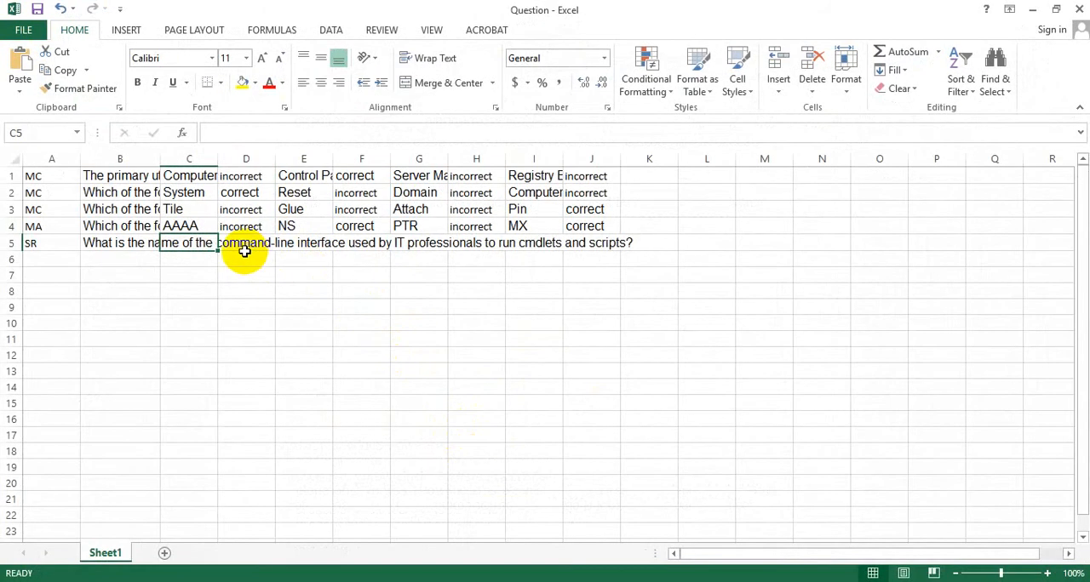
key(ctrl+v)
click(66, 255)
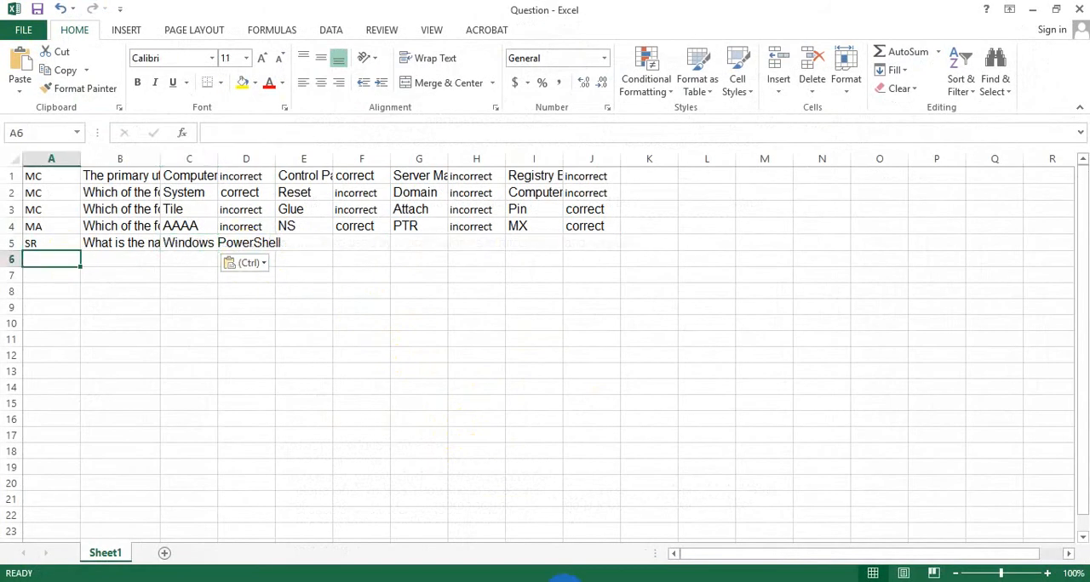
- Look through the Best Answer and Build List sections of the Word document, examining the formats and answer lines of questions 23 to 27
key(alt+Tab)
scroll(341, 430, down, 6)
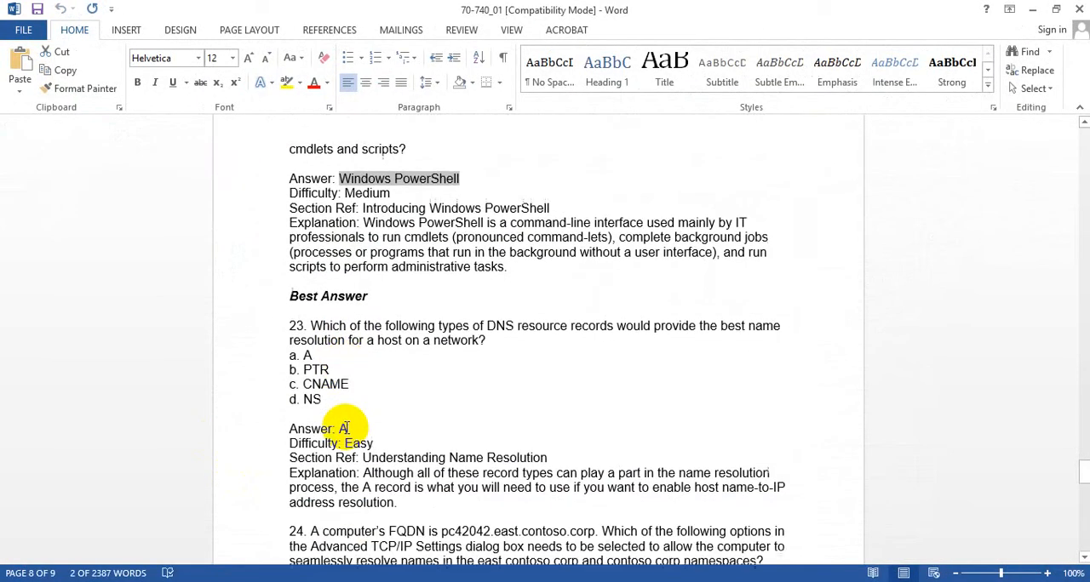
scroll(349, 421, down, 5)
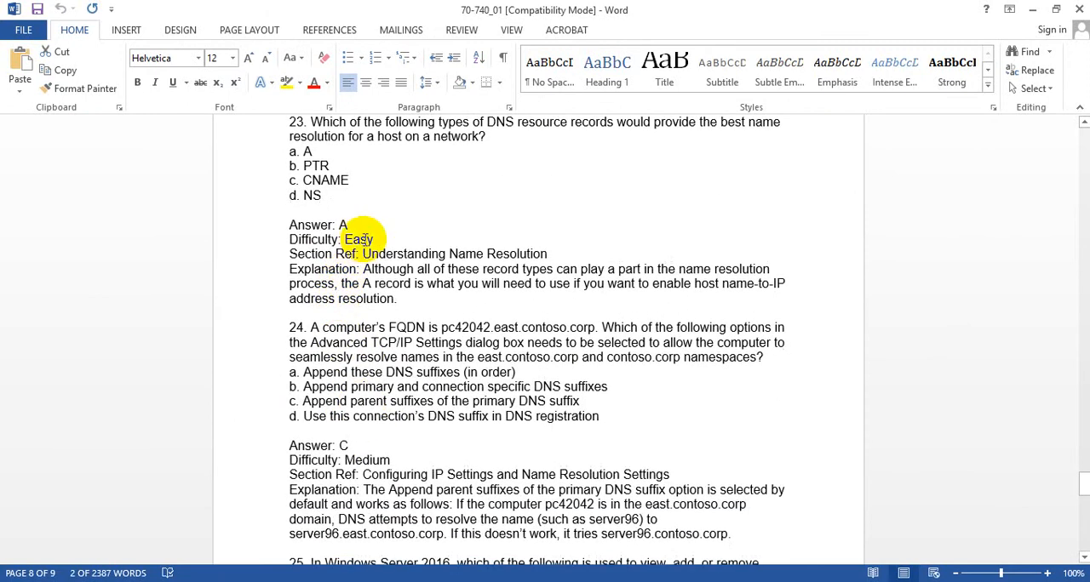
scroll(364, 234, up, 1)
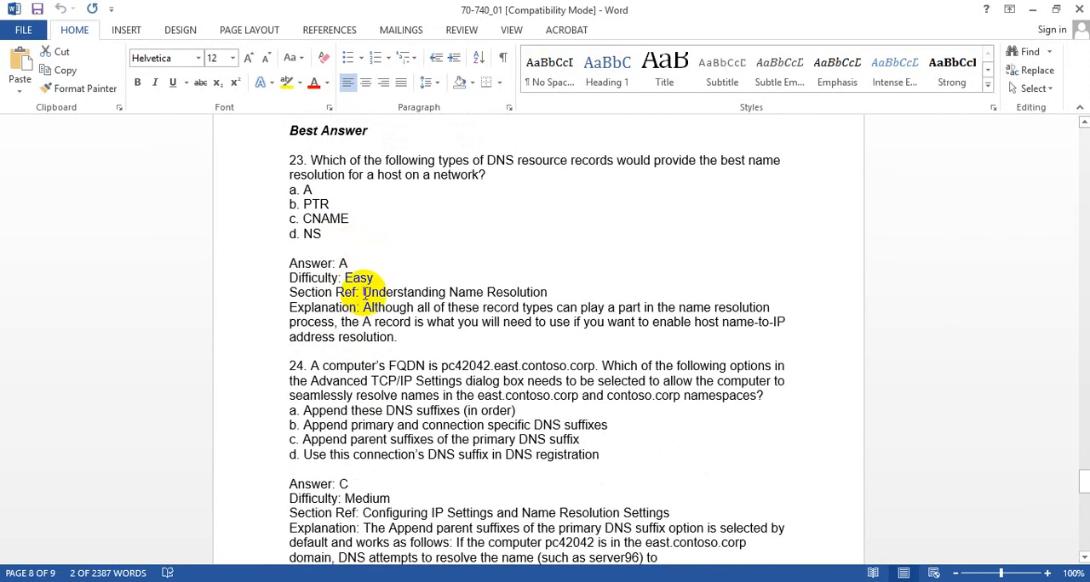
scroll(364, 292, down, 15)
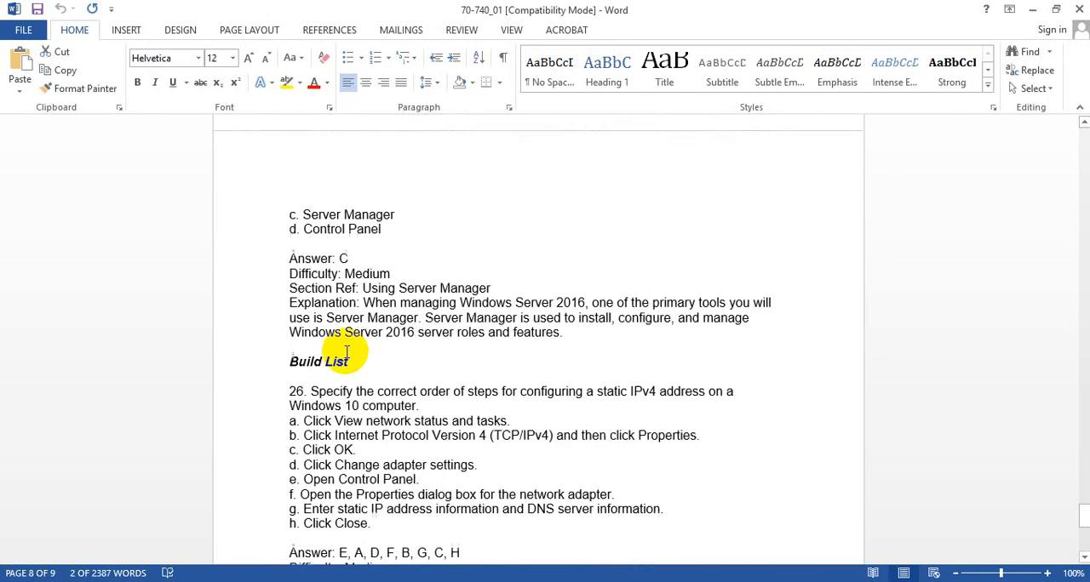
scroll(347, 354, down, 9)
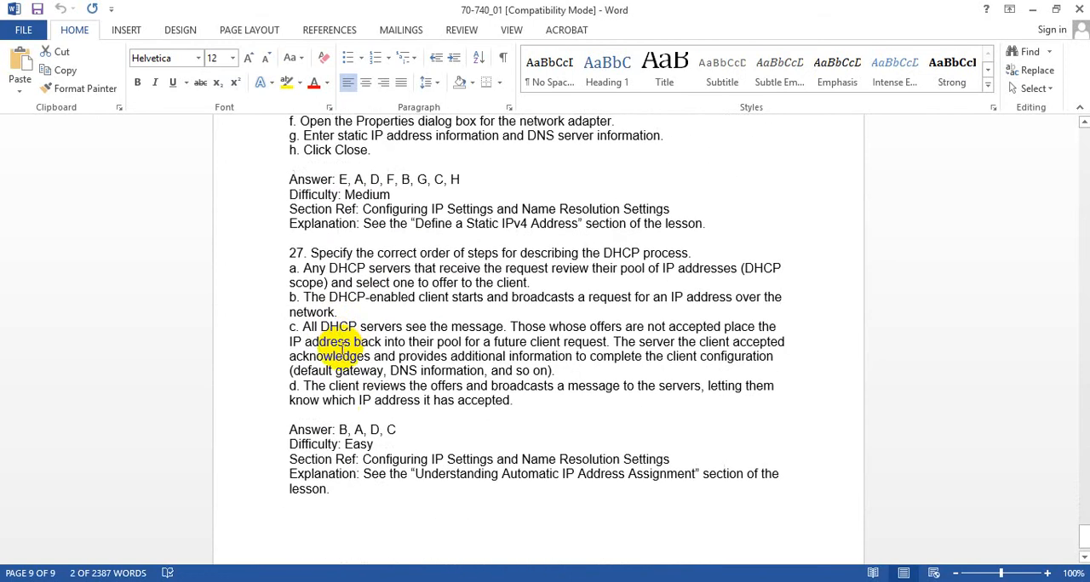
scroll(341, 345, down, 2)
scroll(341, 345, up, 5)
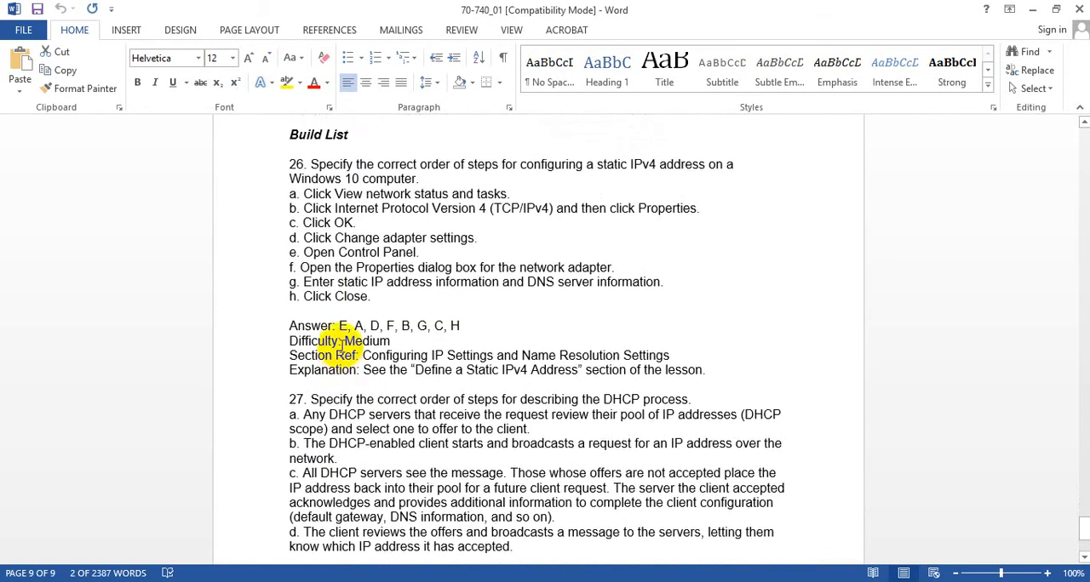
scroll(341, 358, up, 2)
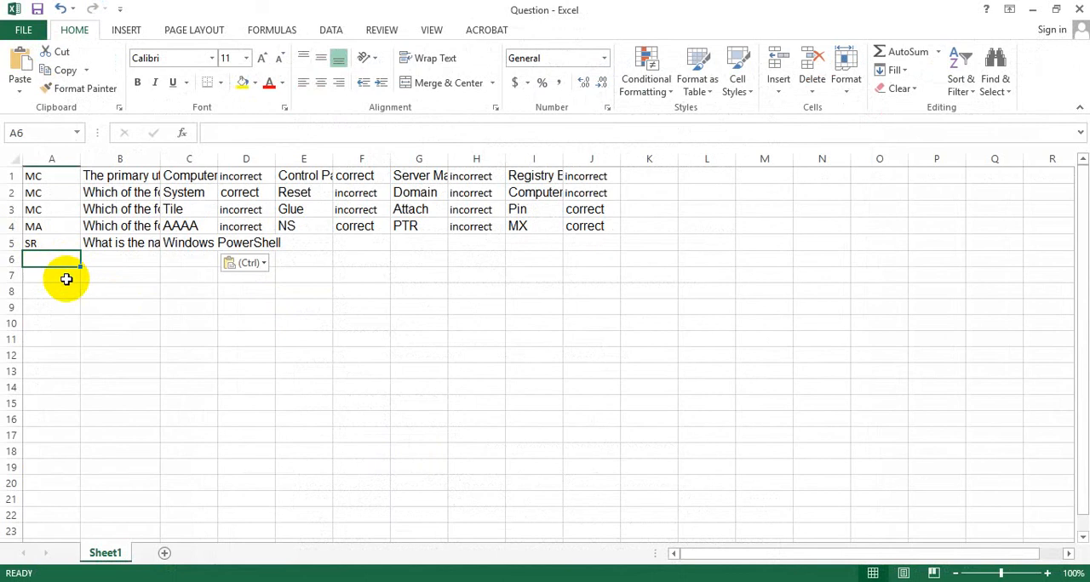
- Enter the question type "BL" in cell A6 of the Question workbook for build-list question 26
text(B)
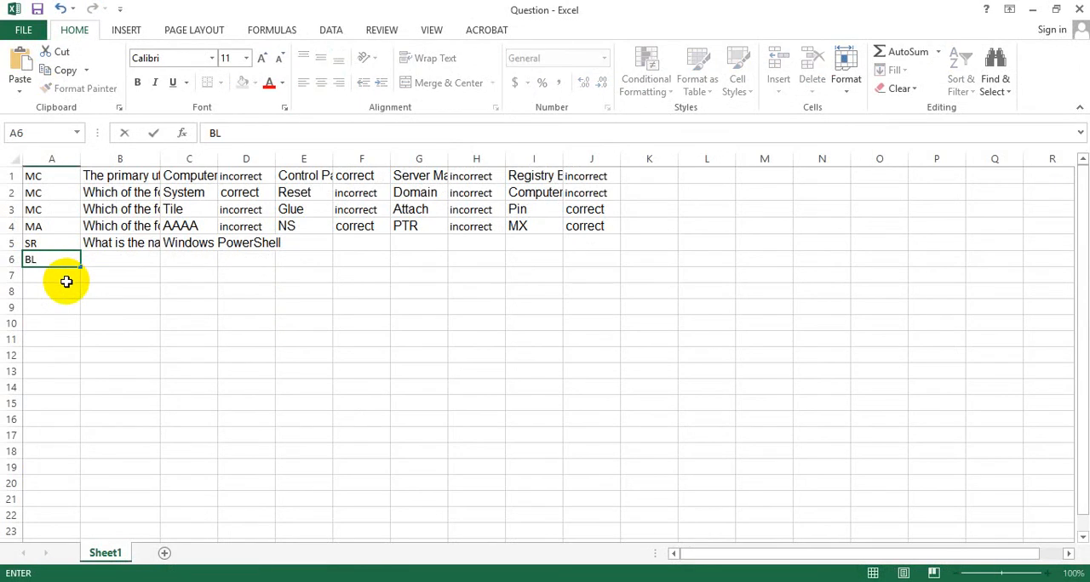
text(L)
click(136, 259)
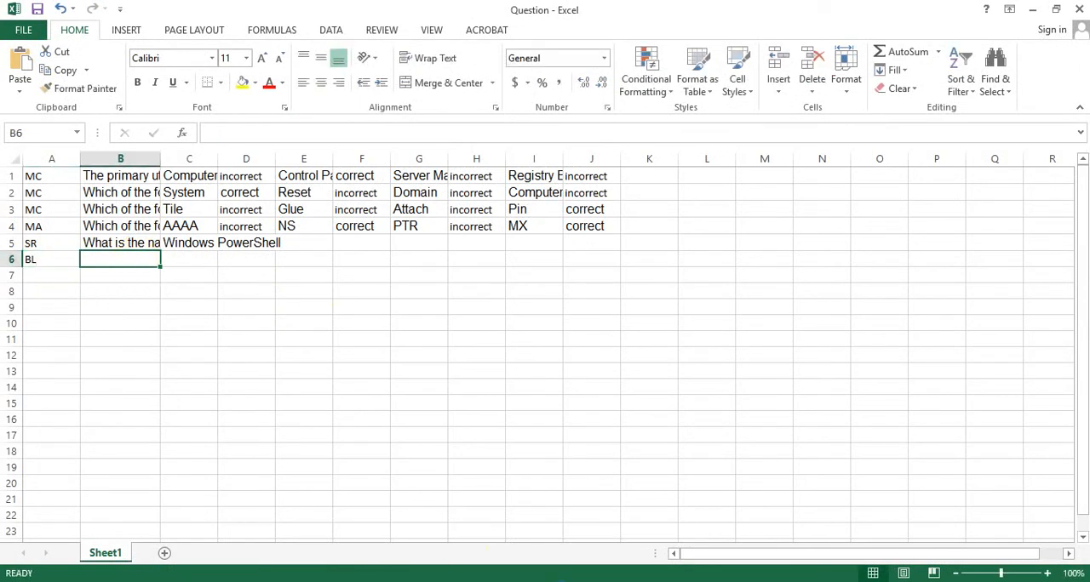
- Copy the text of question 26 about configuring a static IPv4 address from the Word document into cell B6
key(alt+Tab)
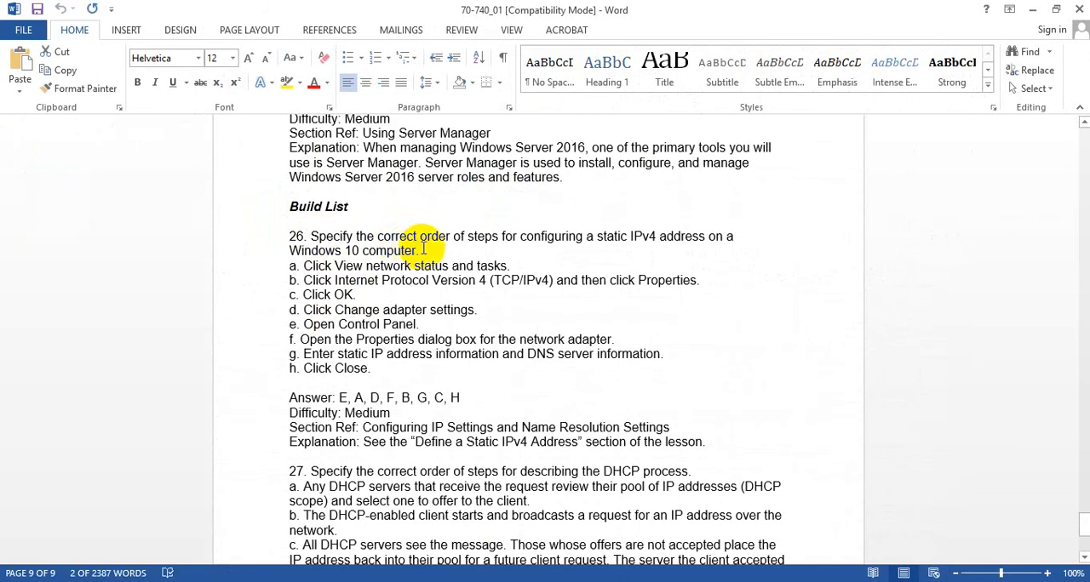
drag(409, 247, 312, 236)
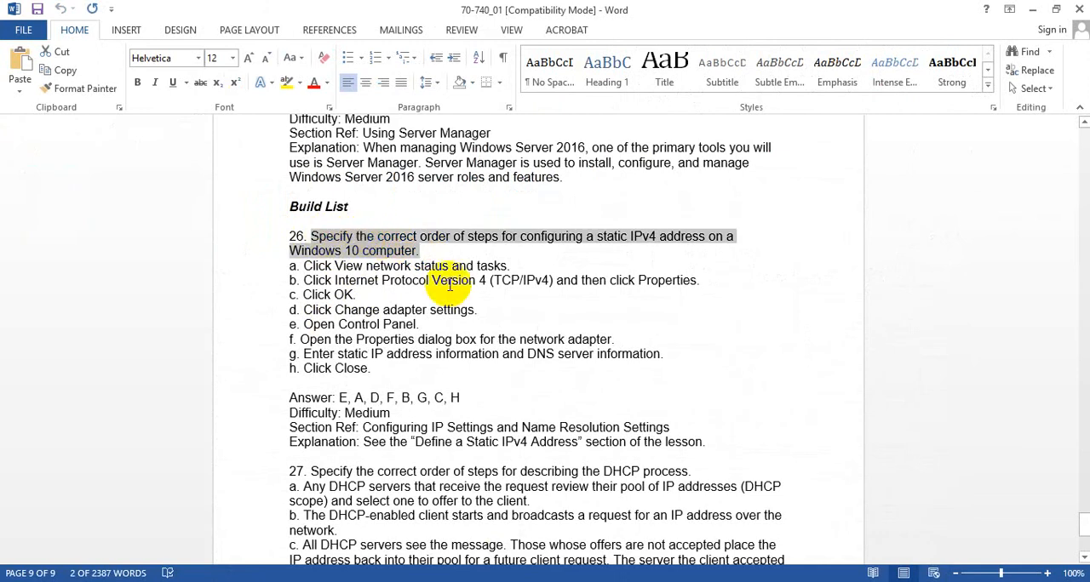
key(ctrl+c)
key(alt+Tab)
key(ctrl+v)
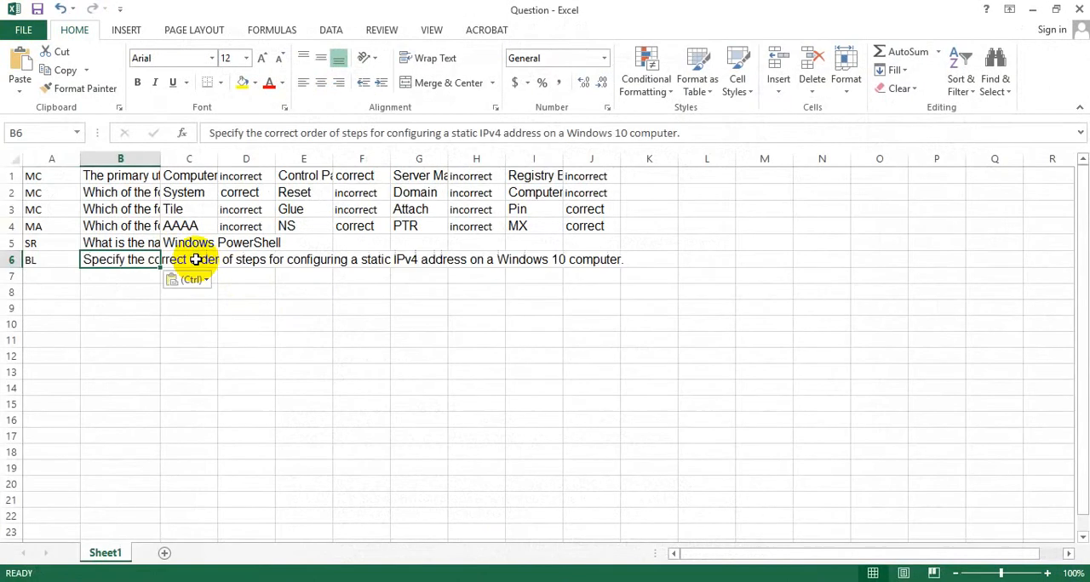
- Copy option e of question 26, "Open Control Panel.", from the Word document into cell C6 as the first item in the answer order
click(204, 262)
key(alt+Tab)
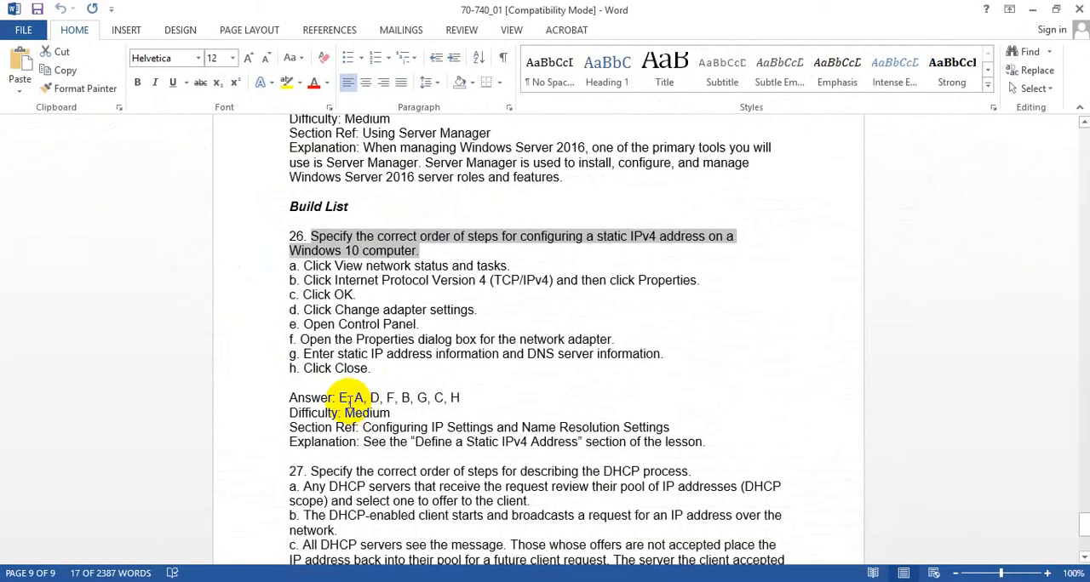
drag(303, 325, 419, 327)
key(ctrl+c)
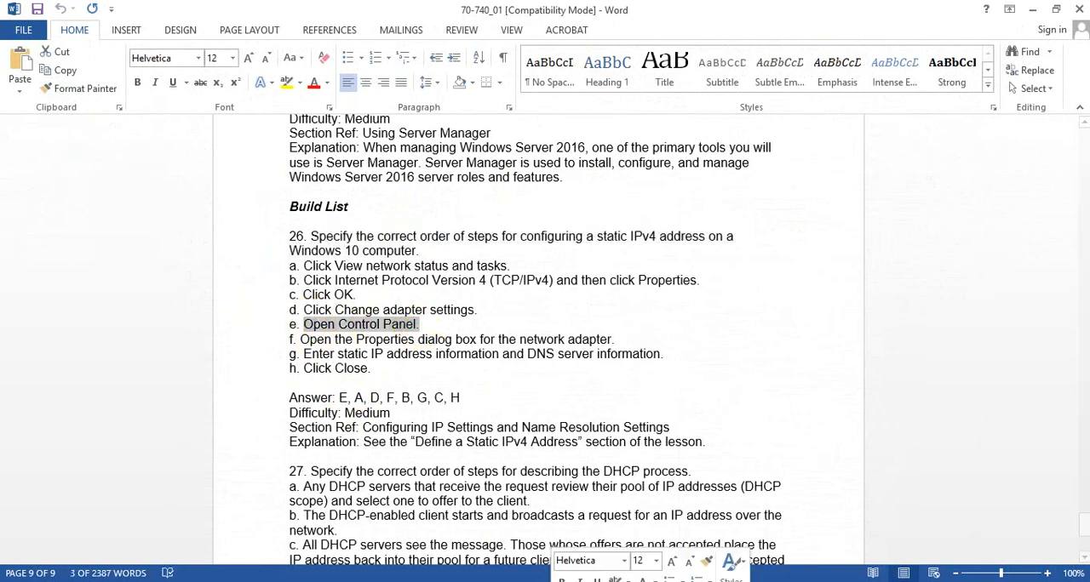
key(alt+Tab)
key(ctrl+v)
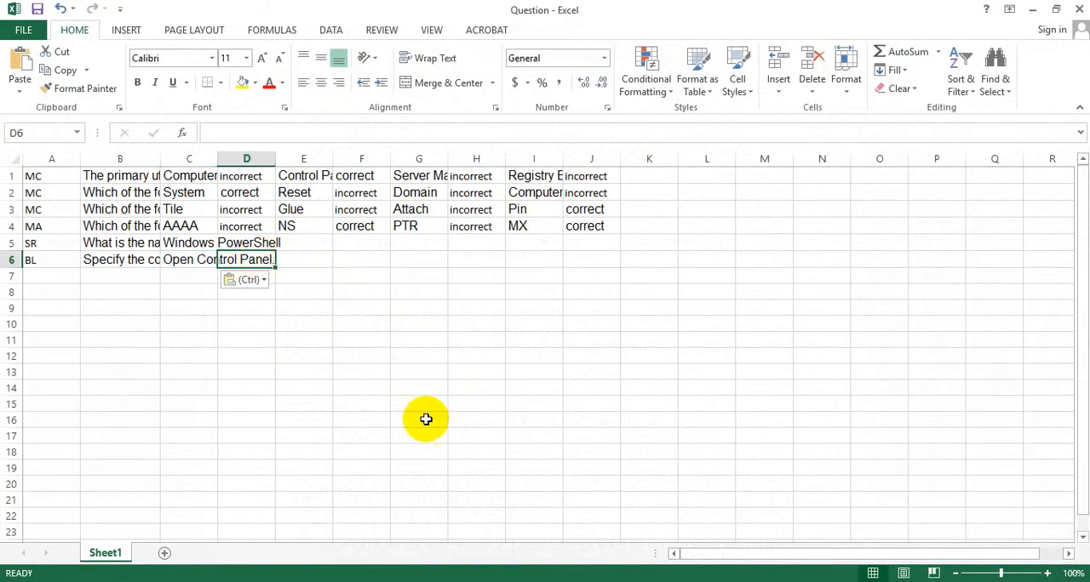
- Copy option a of question 26, "Click View network status and tasks.", from the Word document into cell D6
key(alt+Tab)
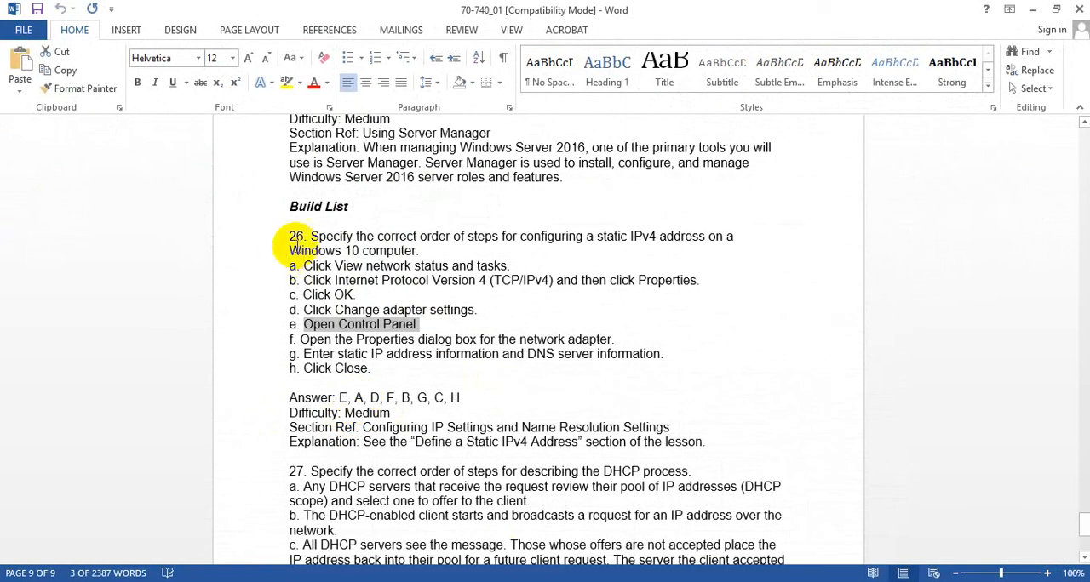
drag(305, 265, 511, 267)
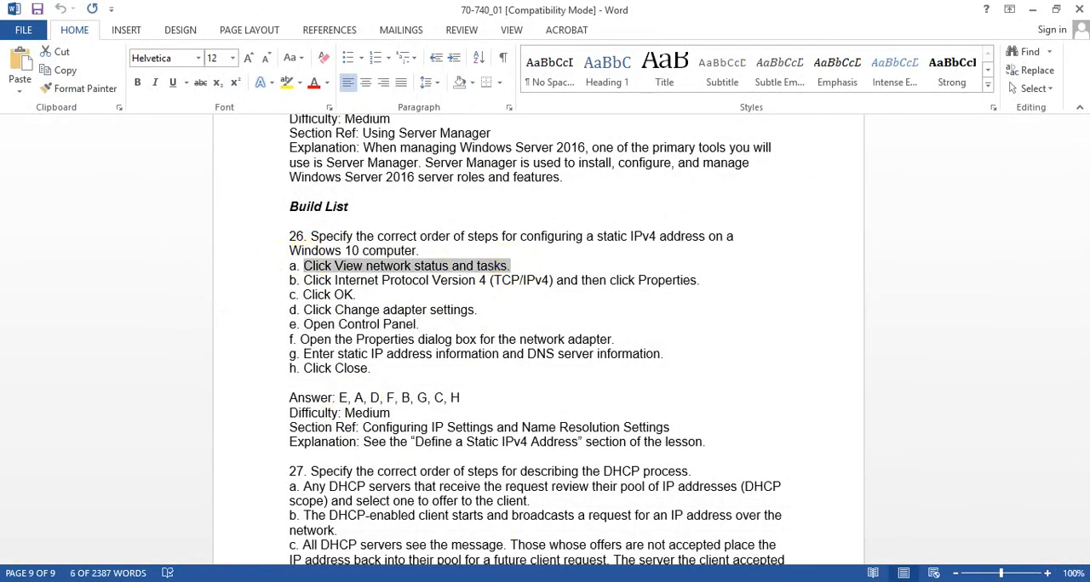
key(alt+Tab)
key(ctrl+v)
click(304, 260)
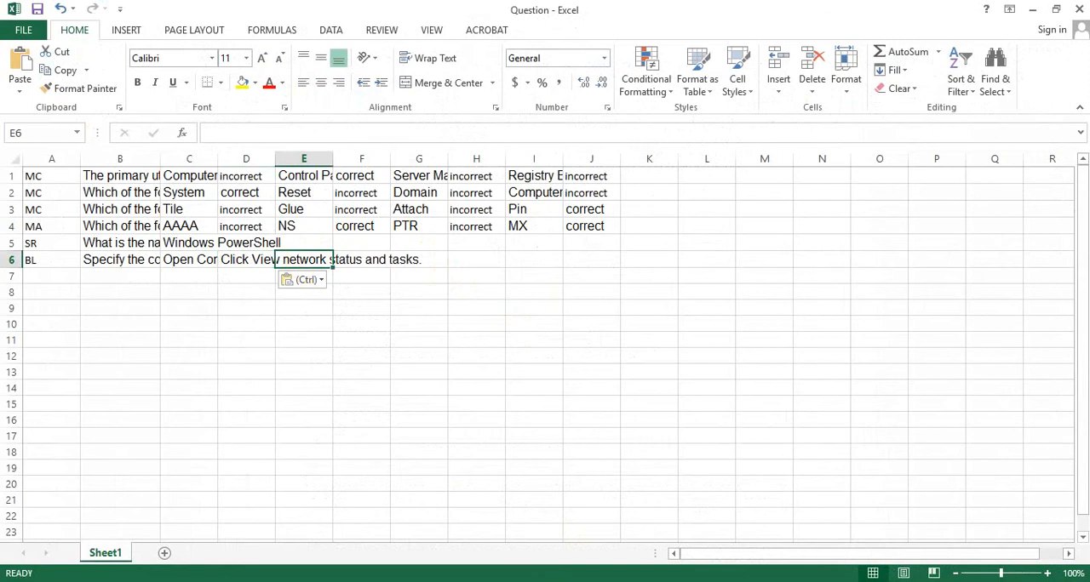
- Copy option d of question 26, "Click Change adapter settings.", from the Word document into cell E6
key(alt+Tab)
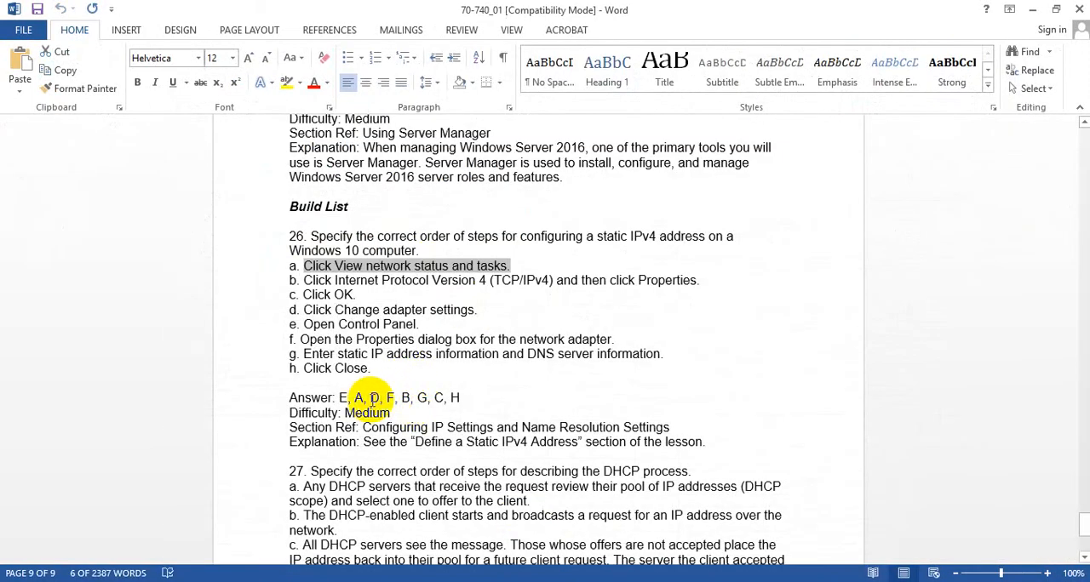
drag(305, 308, 481, 309)
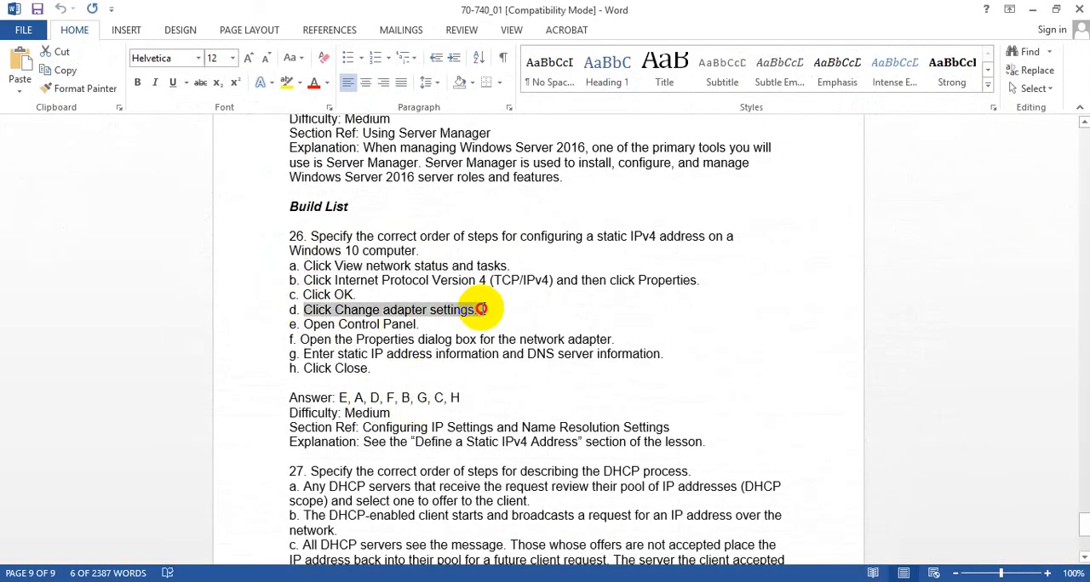
click(542, 579)
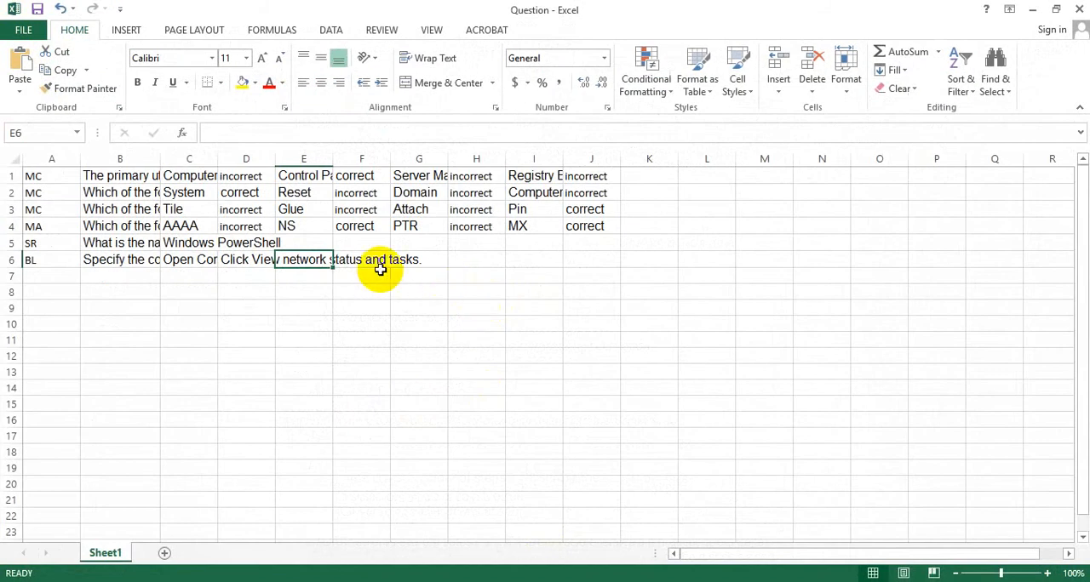
key(ctrl+v)
click(363, 261)
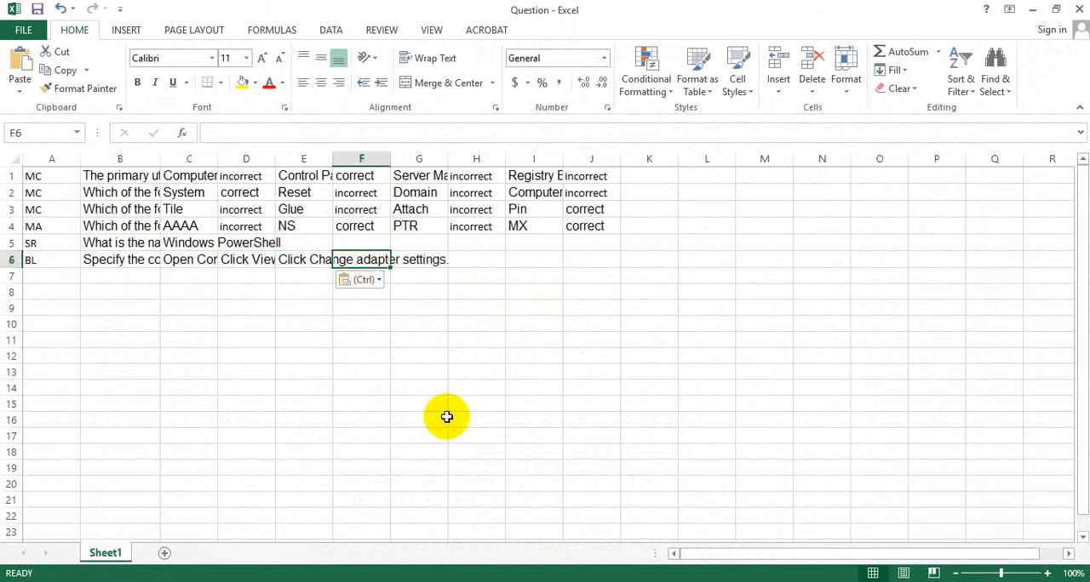
- Copy option f of question 26, "Open the Properties dialog box for the network adapter.", from the Word document into cell F6
key(alt+Tab)
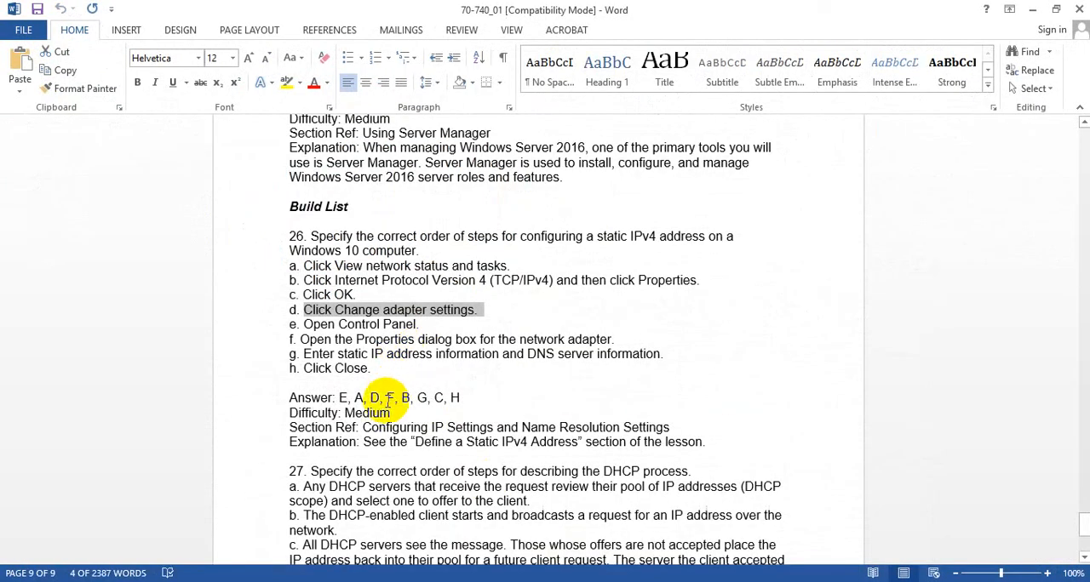
drag(301, 339, 621, 344)
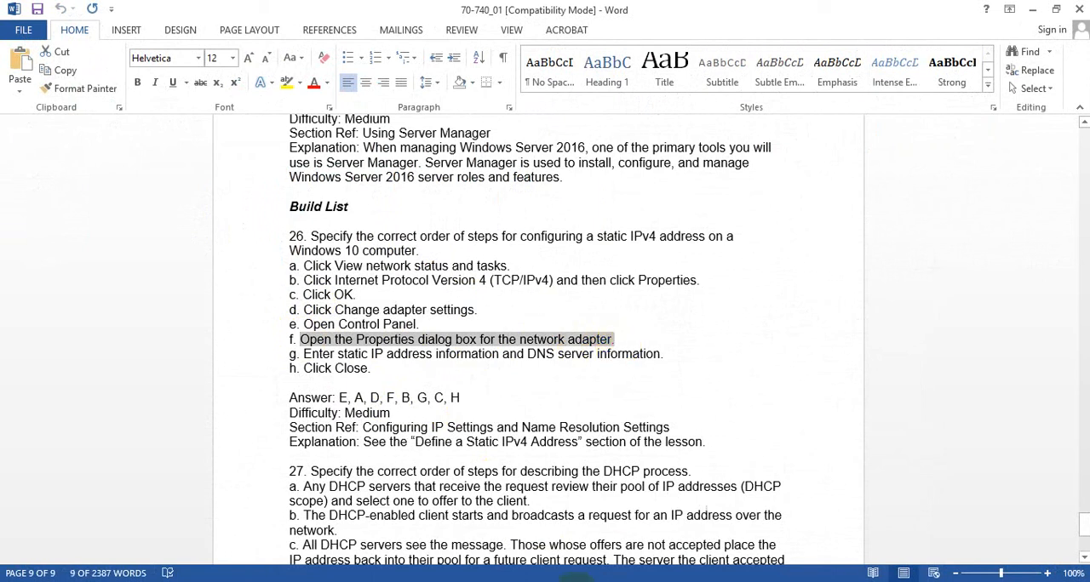
key(ctrl+c)
key(alt+Tab)
click(420, 257)
key(ctrl+v)
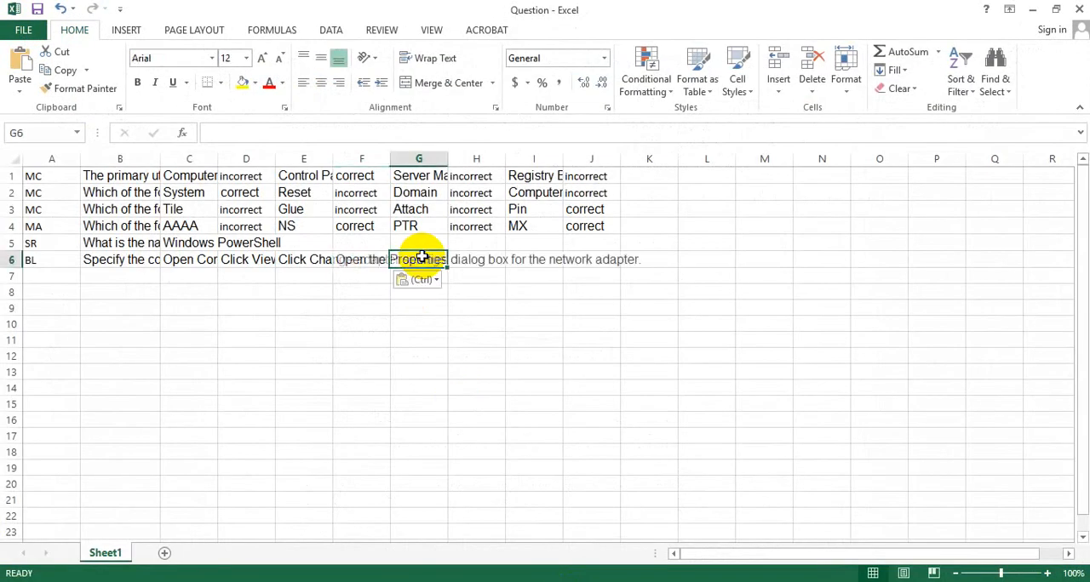
- Copy option b of question 26, "Click Internet Protocol Version 4 (TCP/IPv4) and then click Properties.", from the Word document into cell G6
key(alt+Tab)
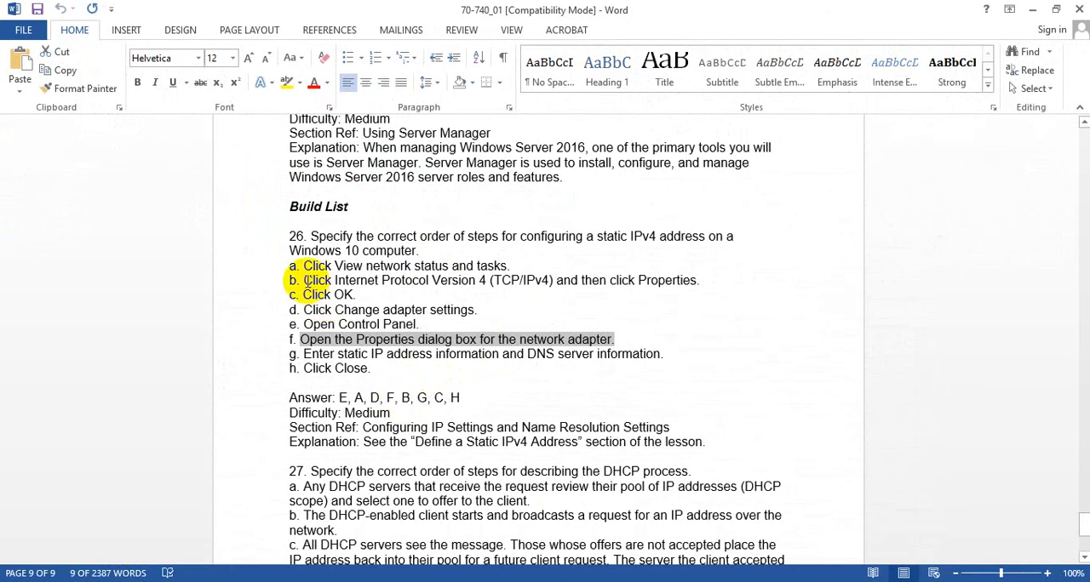
drag(304, 280, 700, 281)
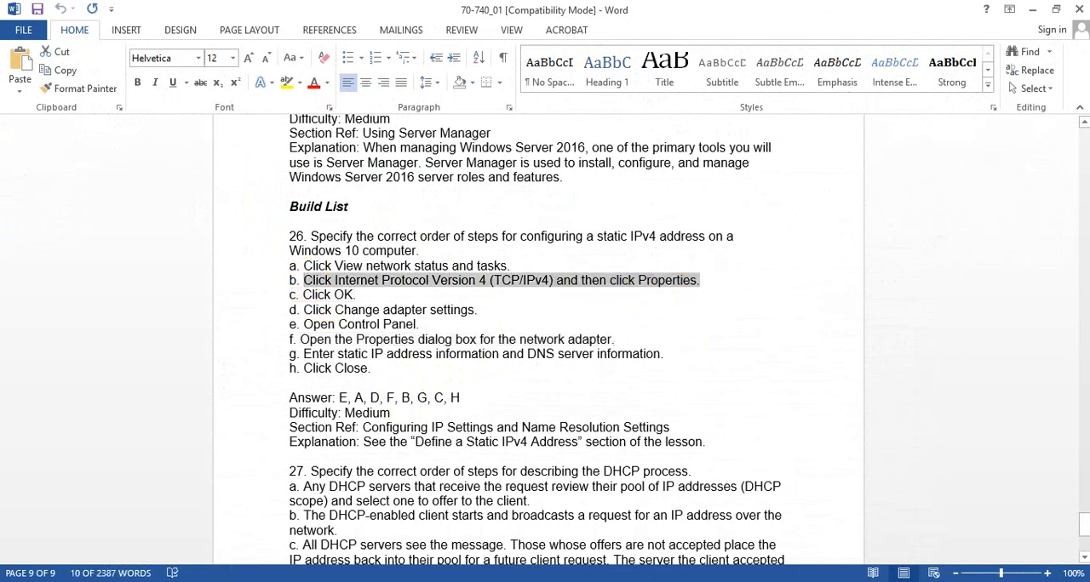
key(alt+Tab)
key(ctrl+v)
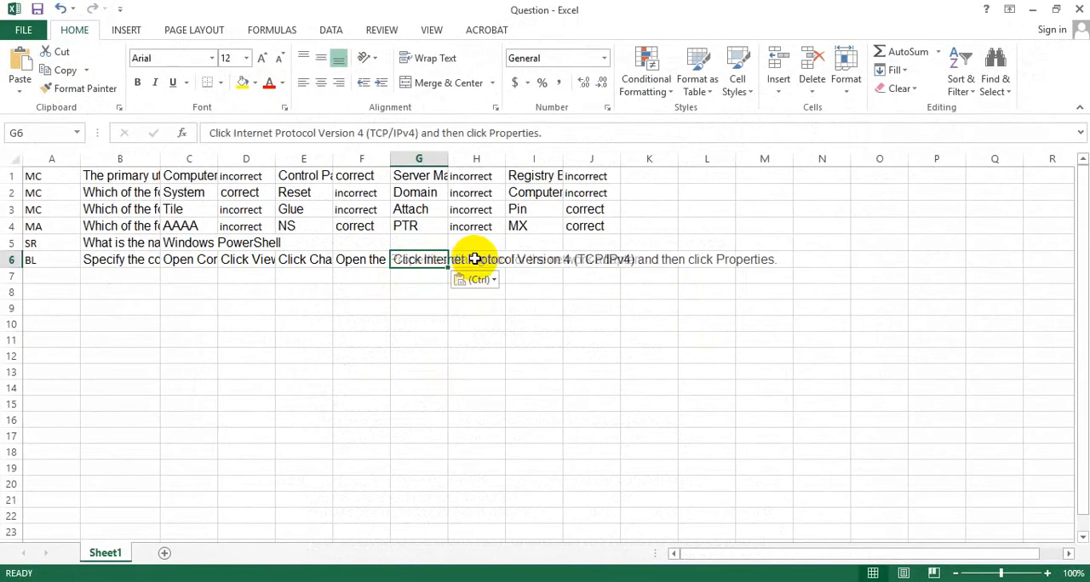
- Undo the last paste and paste option b of question 26 into cell G6 again
key(ctrl+z)
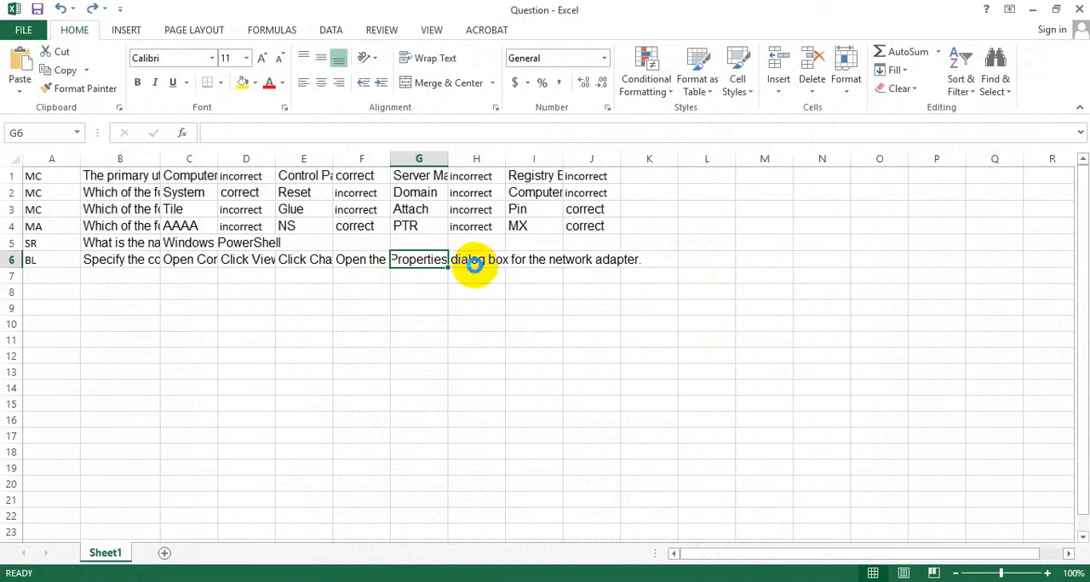
key(ctrl+v)
- Copy option g of question 26, "Enter static IP address information and DNS server information.", from the Word document into cell H6
click(474, 264)
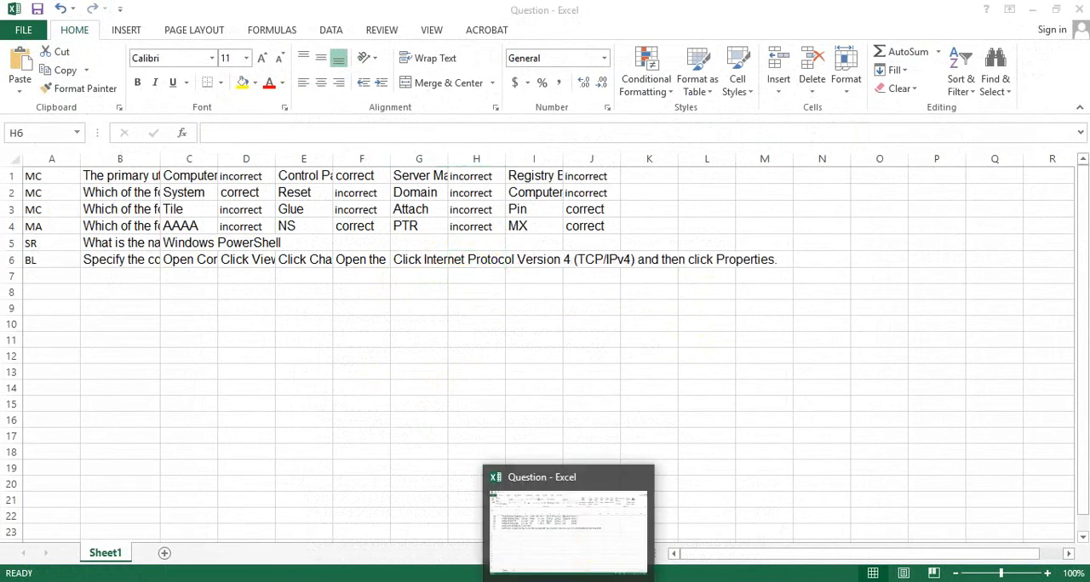
click(571, 581)
key(alt+Tab)
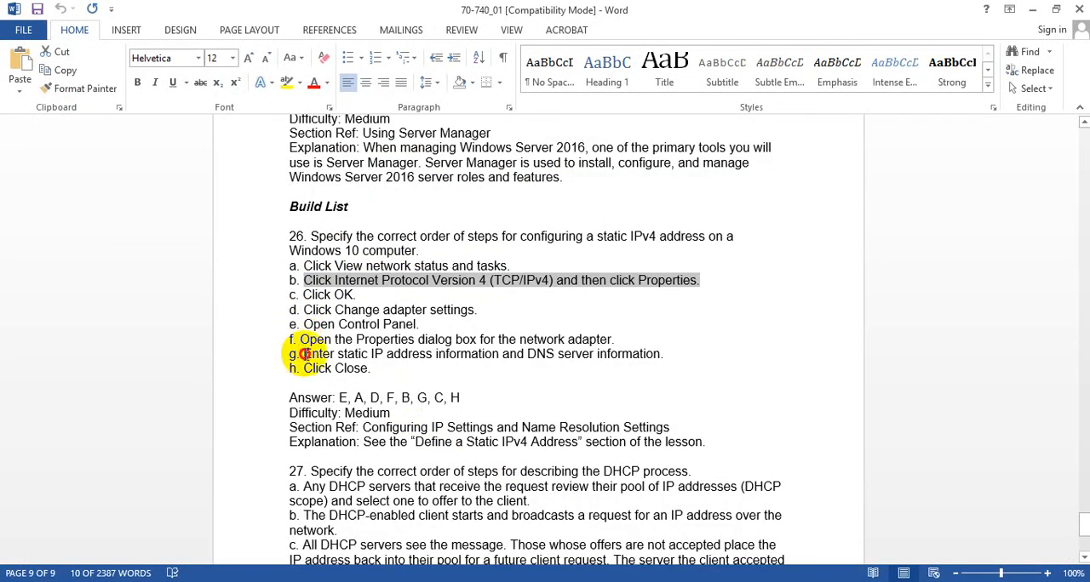
drag(305, 355, 668, 355)
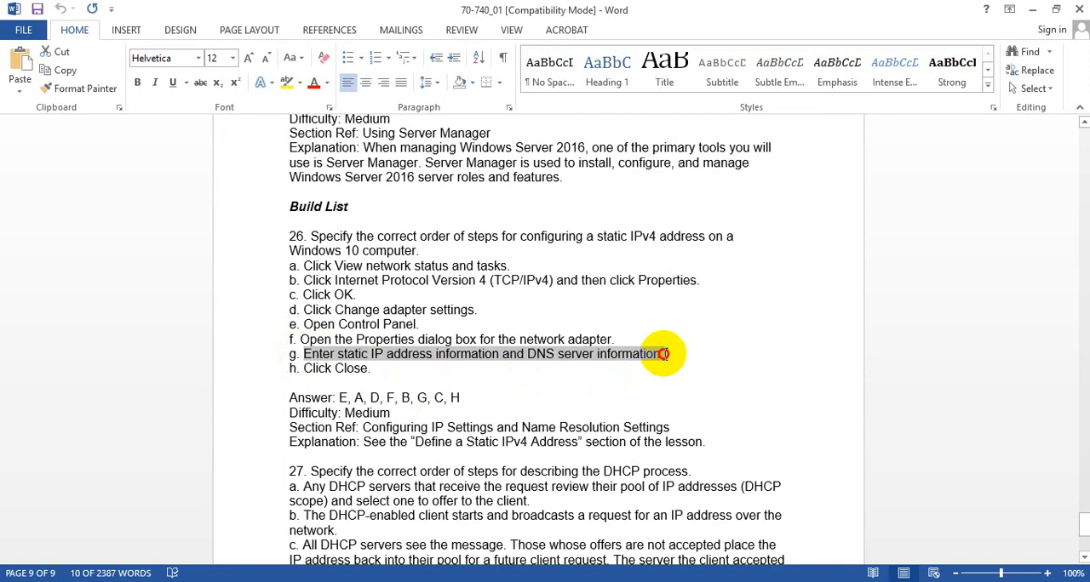
key(alt+Tab)
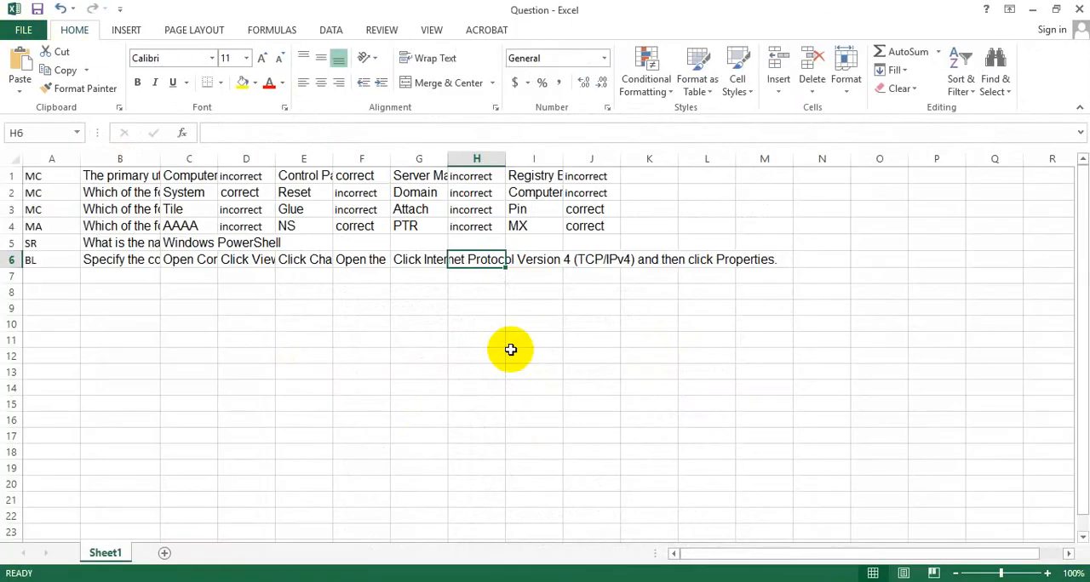
key(ctrl+v)
- Copy option c of question 26, "Click OK.", from the Word document into cell I6
click(531, 262)
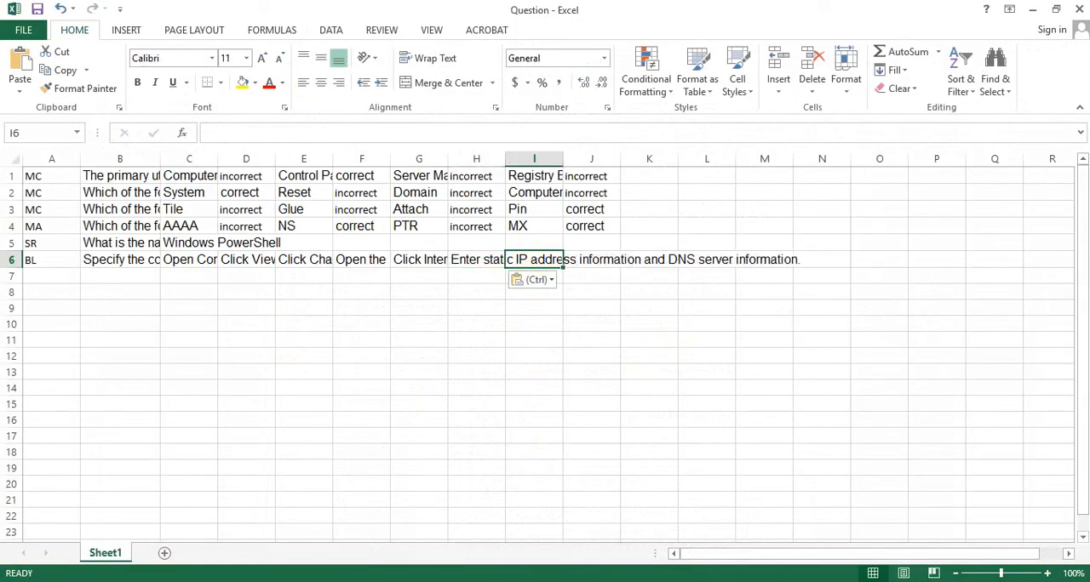
key(alt+Tab)
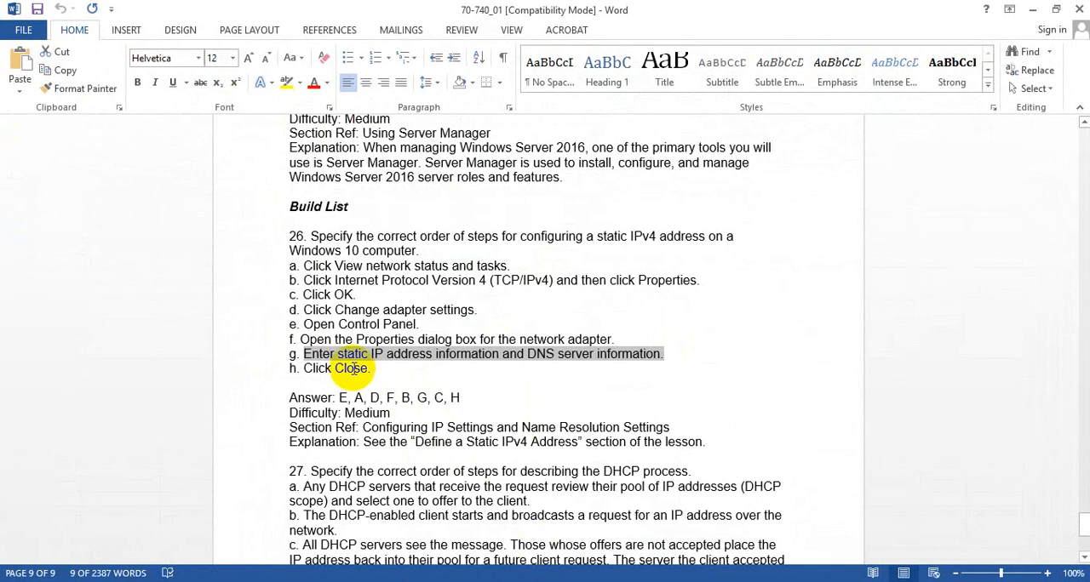
drag(304, 294, 345, 293)
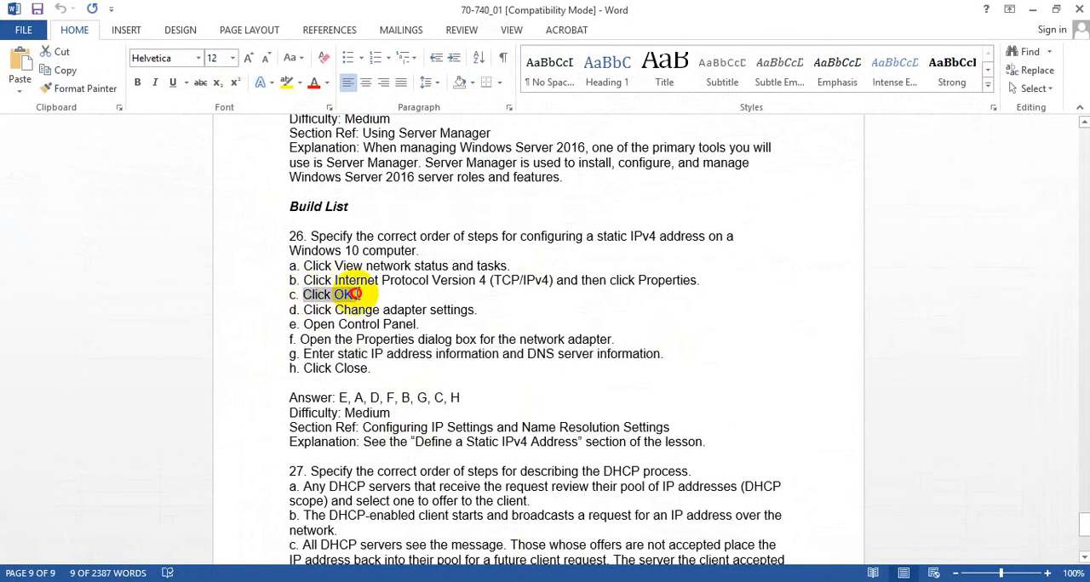
key(alt+Tab)
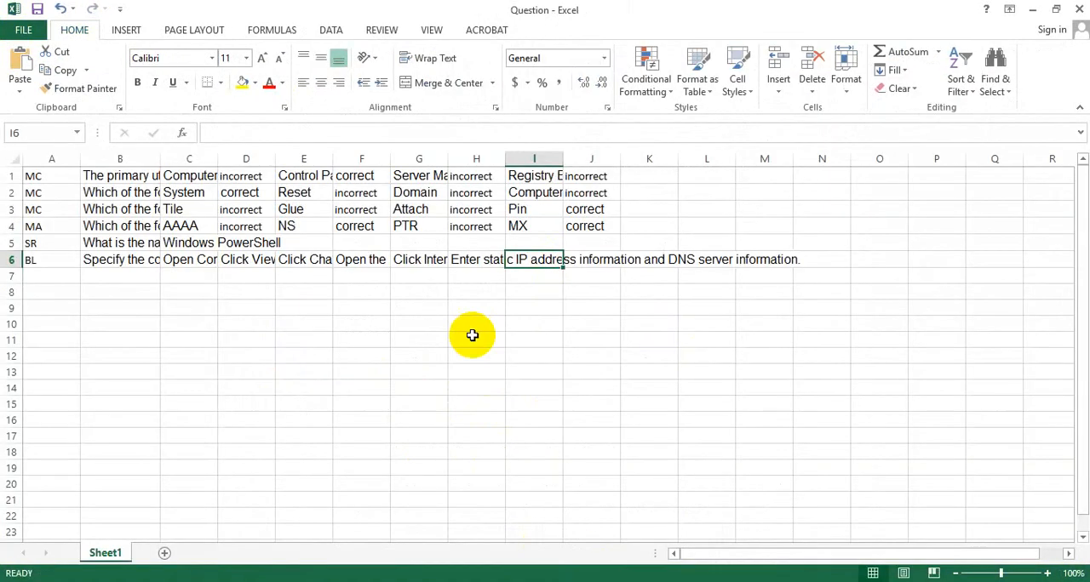
text(Click OK.)
- Copy option h of question 26, "Click Close.", from the Word document into cell J6 and save the workbook
click(579, 262)
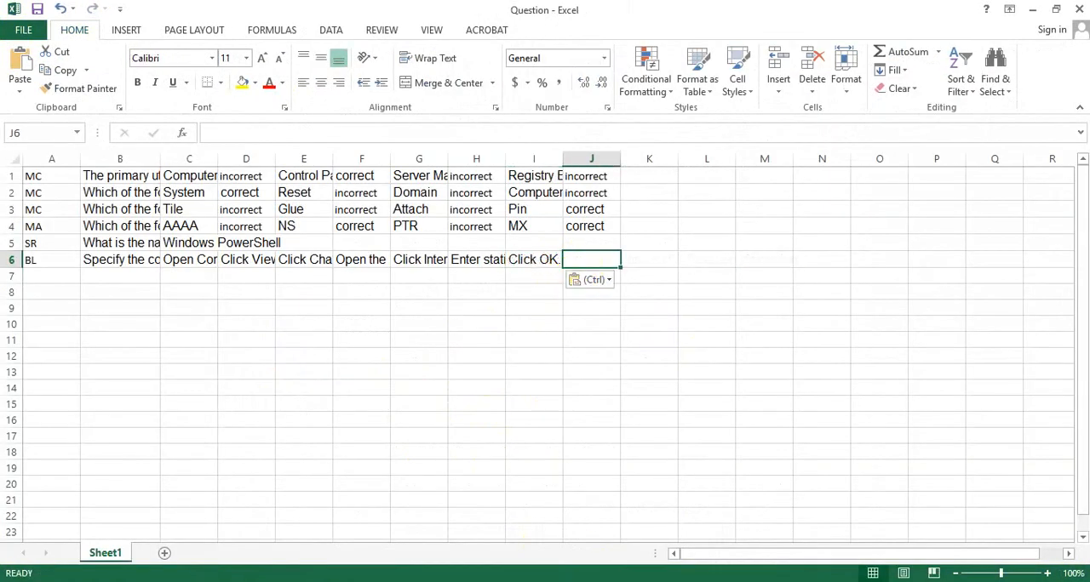
key(alt+Tab)
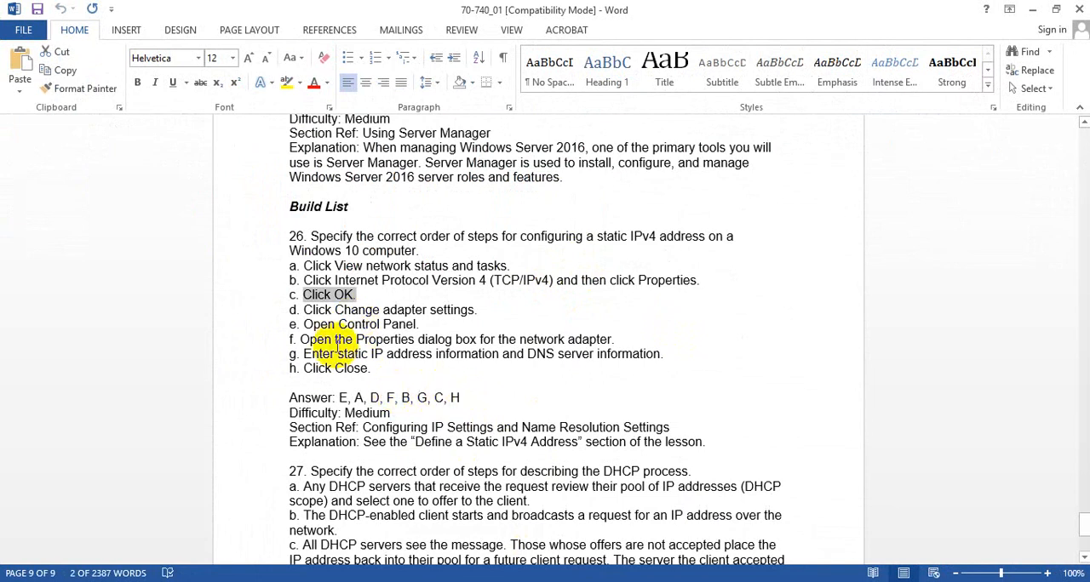
drag(308, 368, 375, 366)
key(ctrl+c)
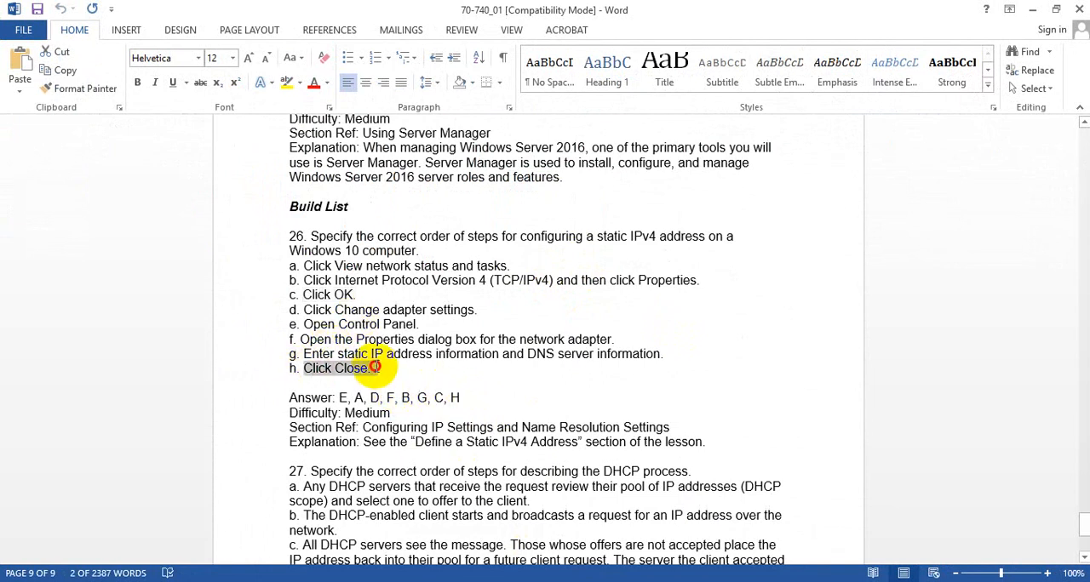
key(alt+Tab)
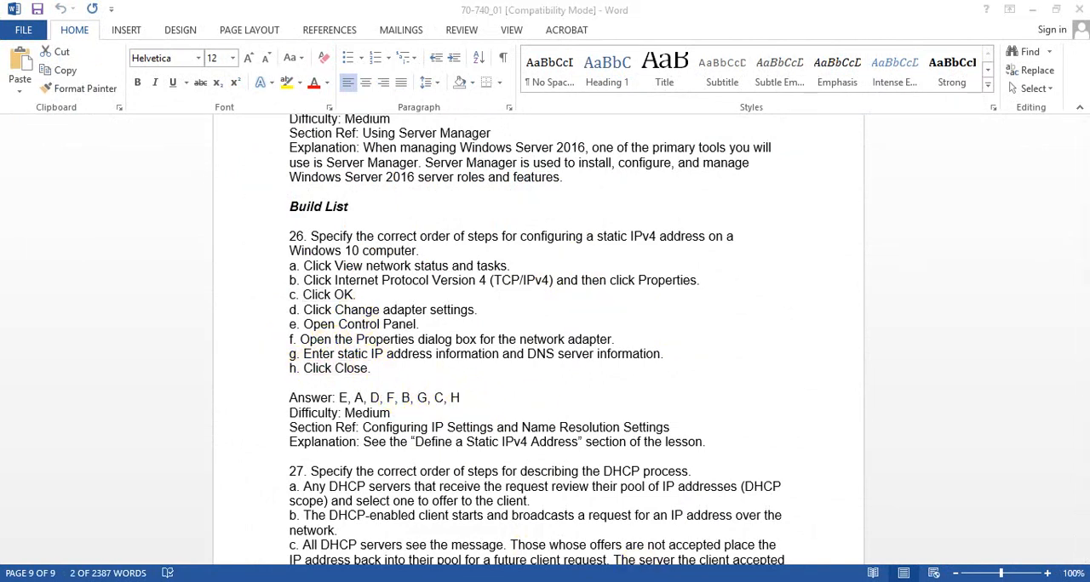
key(ctrl+v)
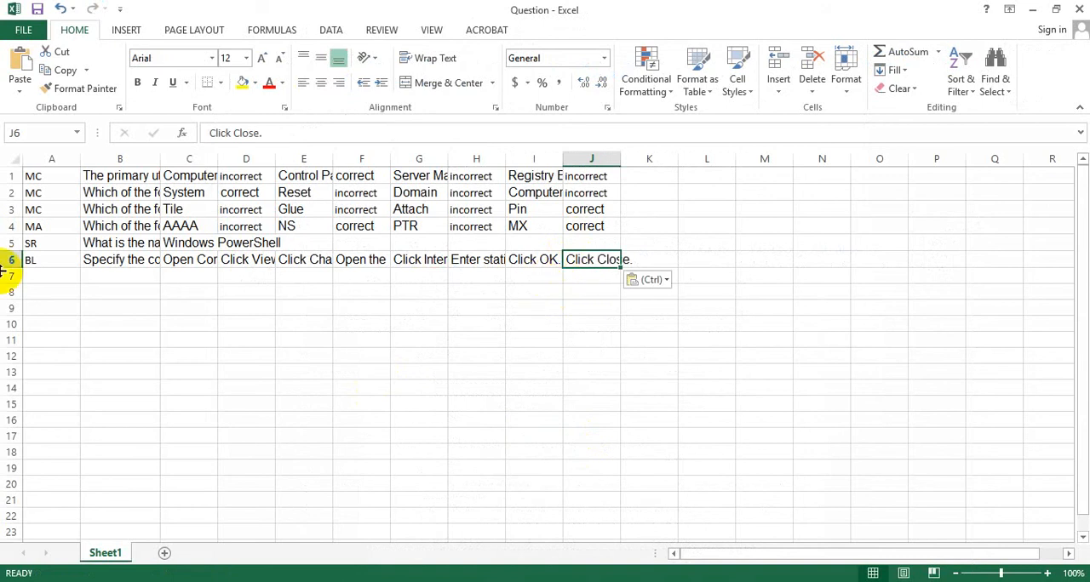
click(57, 282)
click(37, 9)
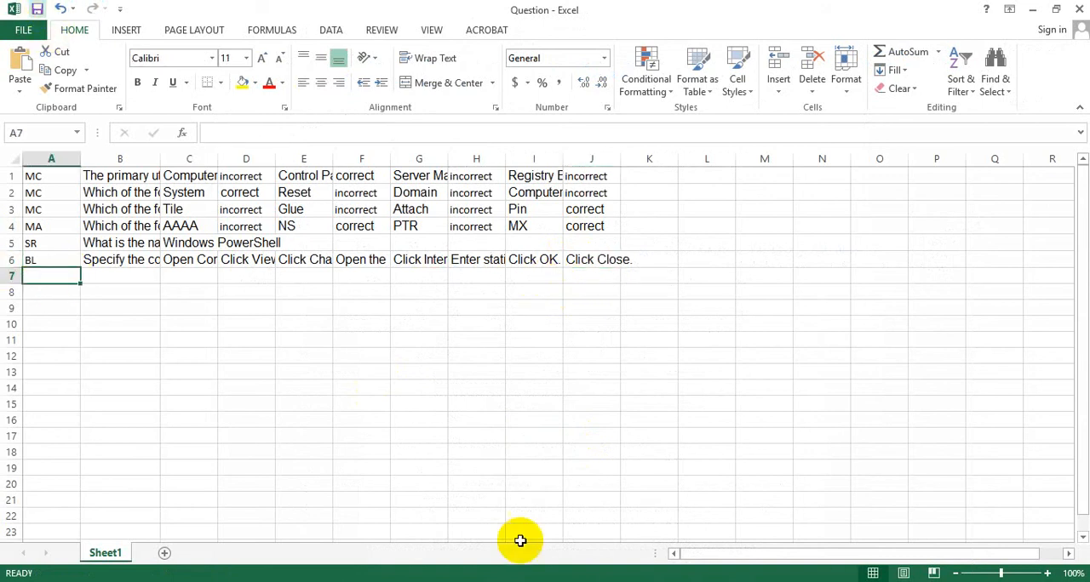
- Switch to the Word document and review question 27 on the DHCP process, including its options and answer order
key(alt+Tab)
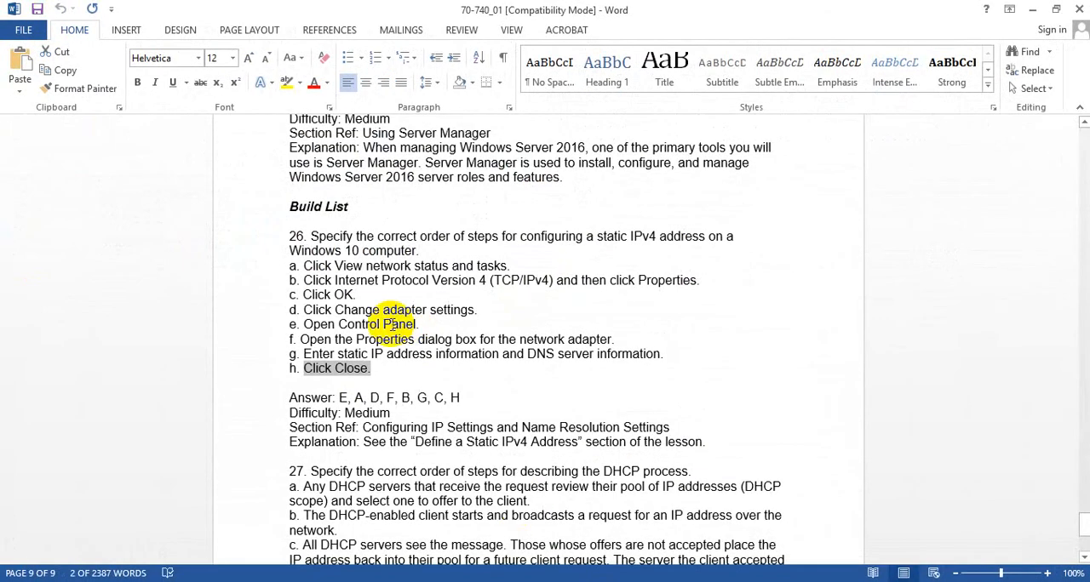
scroll(392, 324, down, 4)
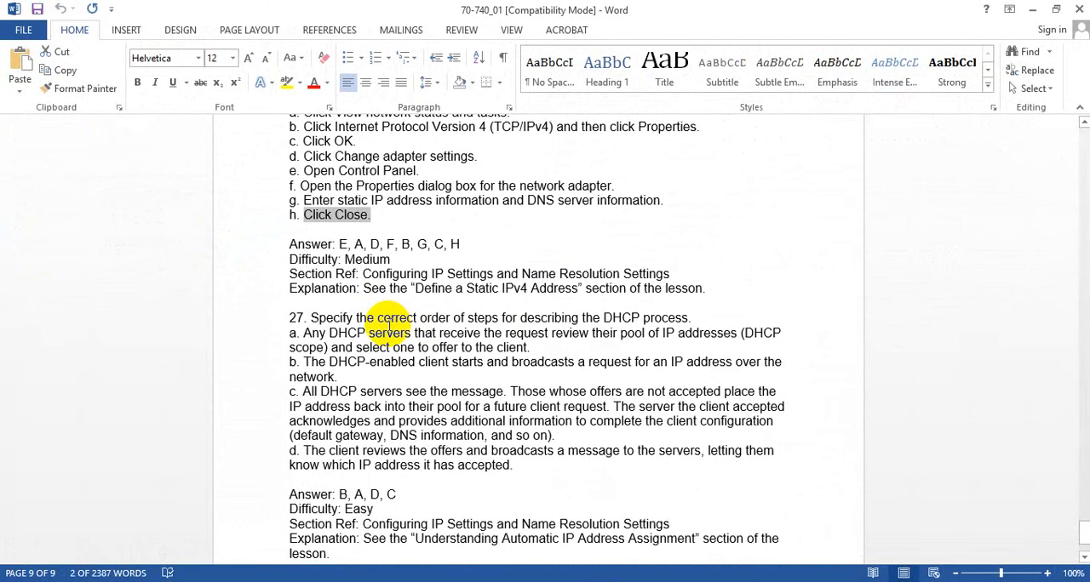
scroll(385, 324, down, 3)
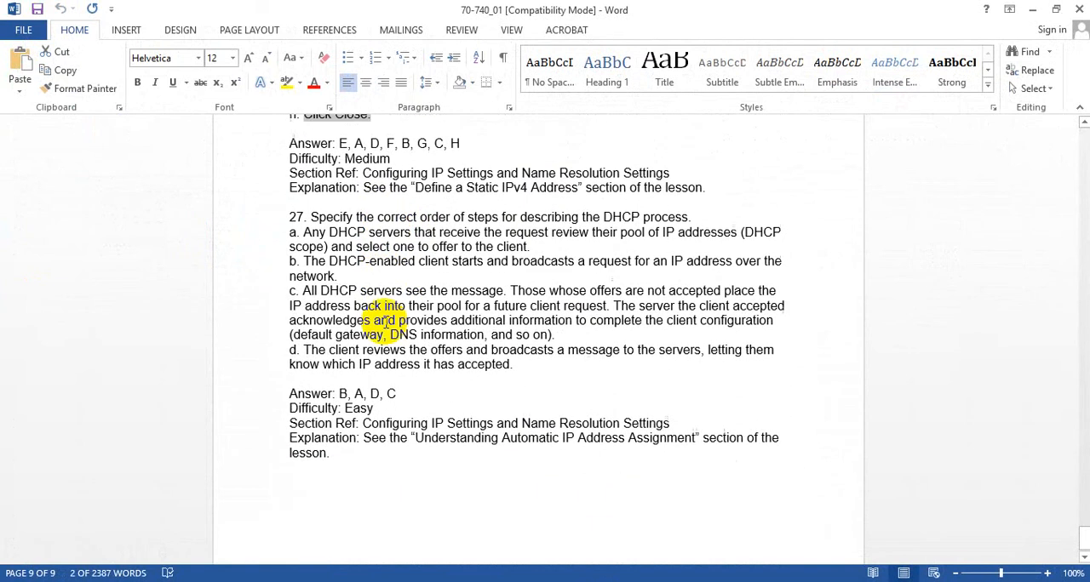
scroll(384, 321, up, 2)
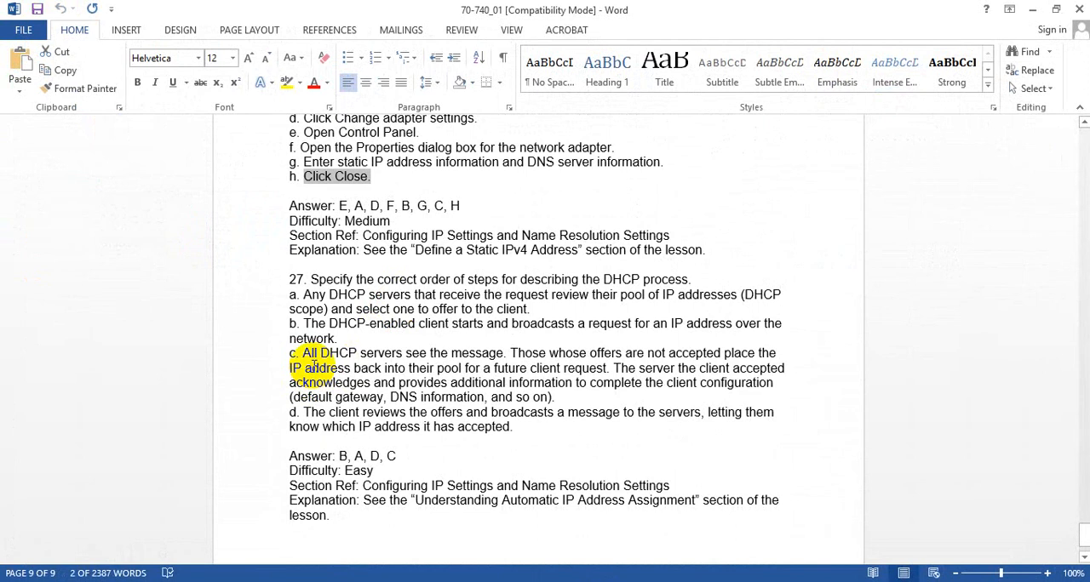
scroll(314, 366, down, 2)
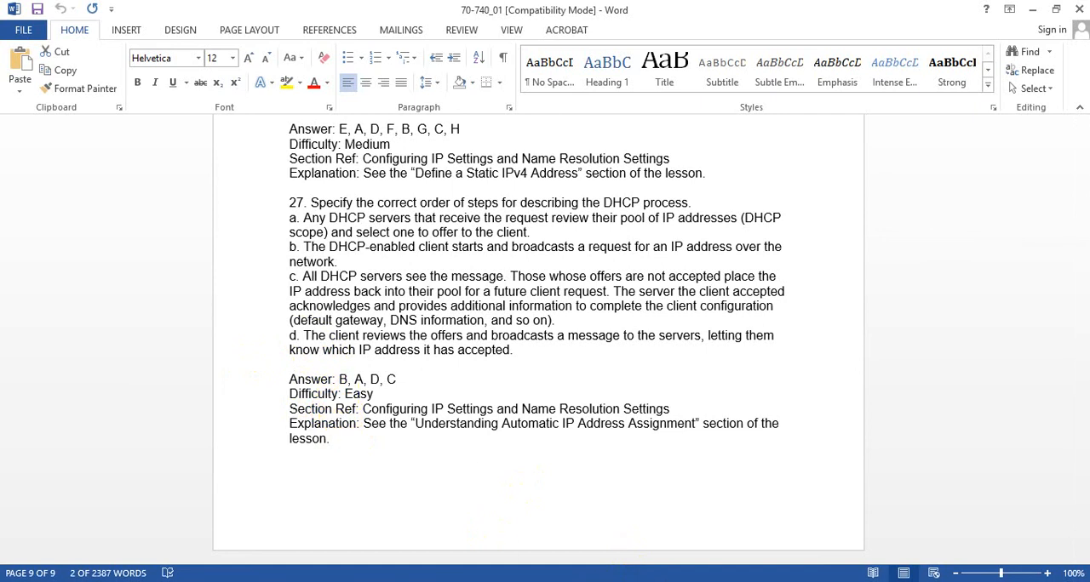
- Switch back to the Excel workbook, enter the question type TF in cell A7 and save the workbook
click(568, 581)
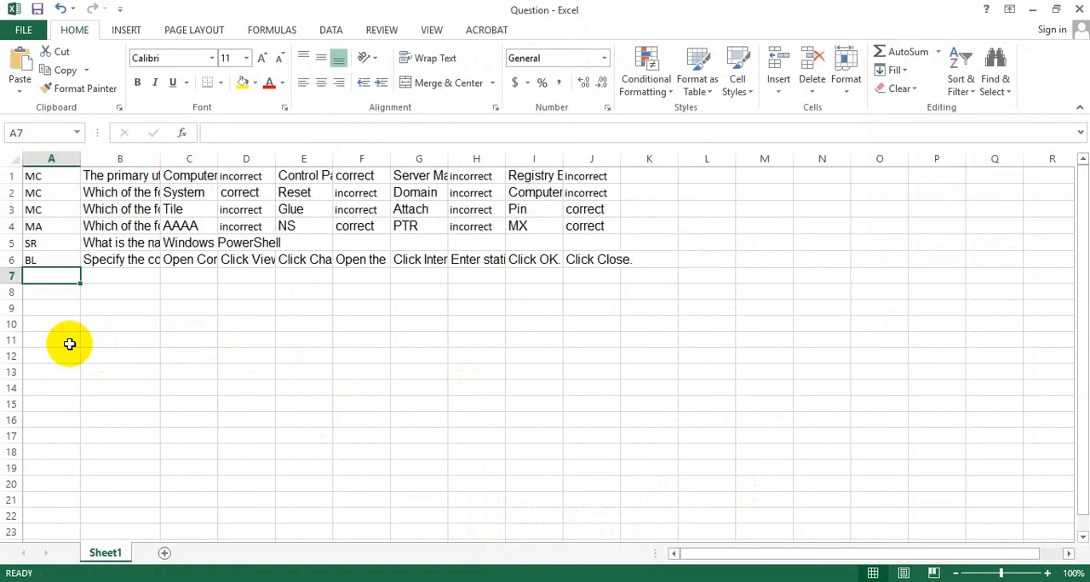
text(tf)
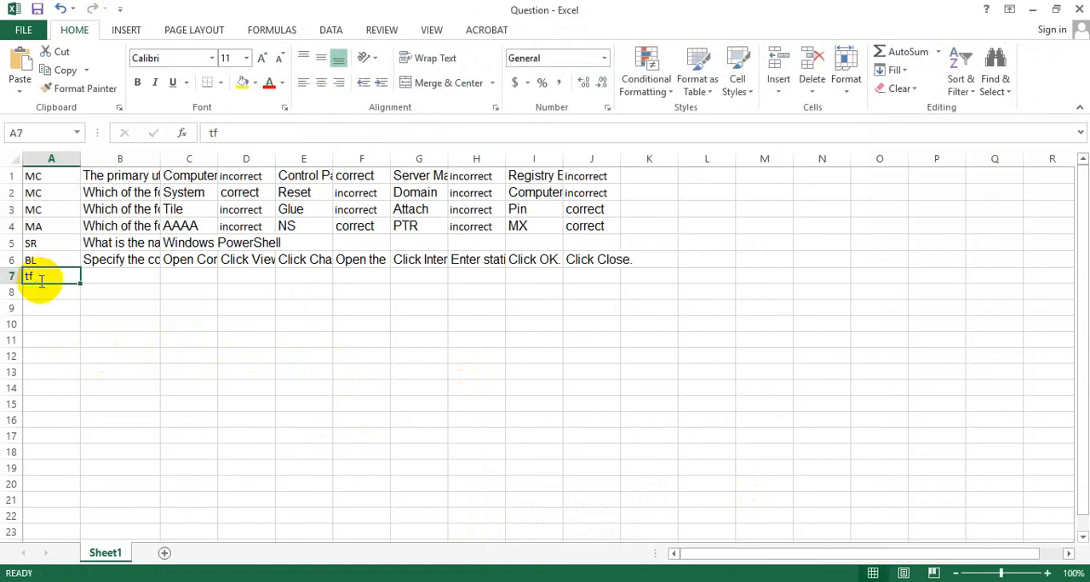
click(108, 280)
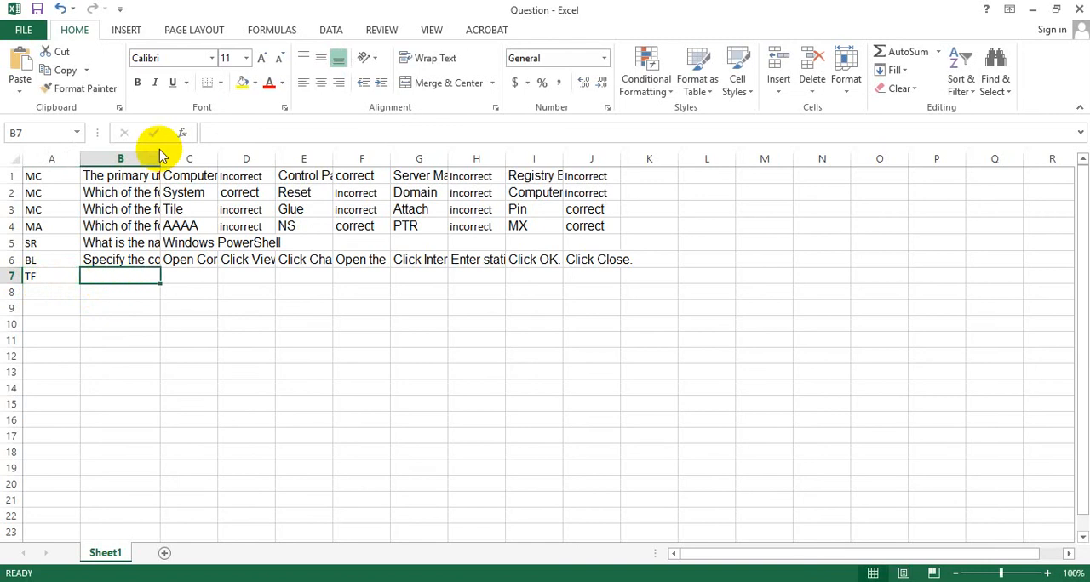
click(127, 295)
click(124, 273)
click(192, 277)
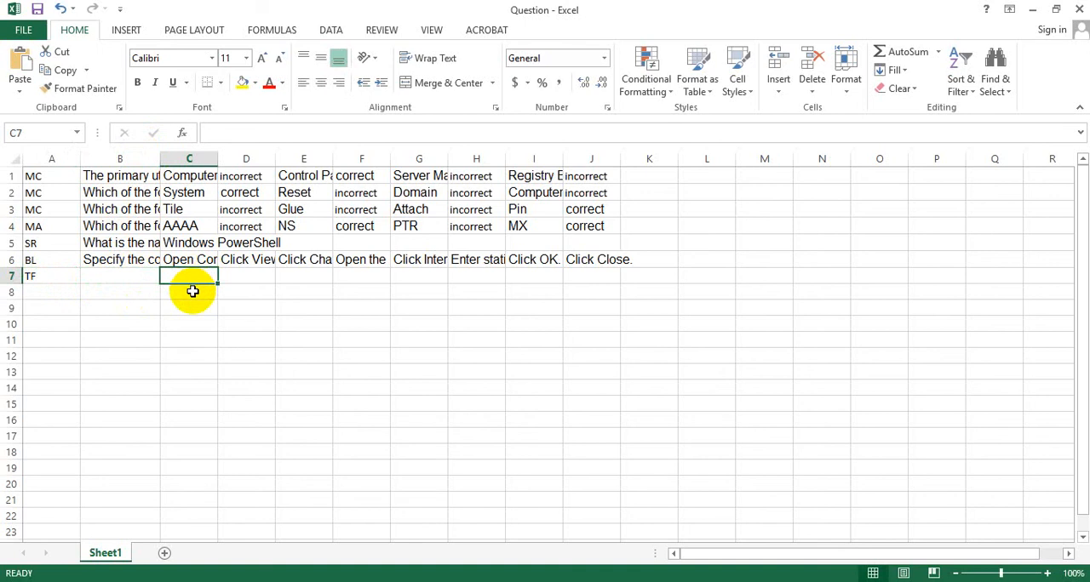
click(133, 264)
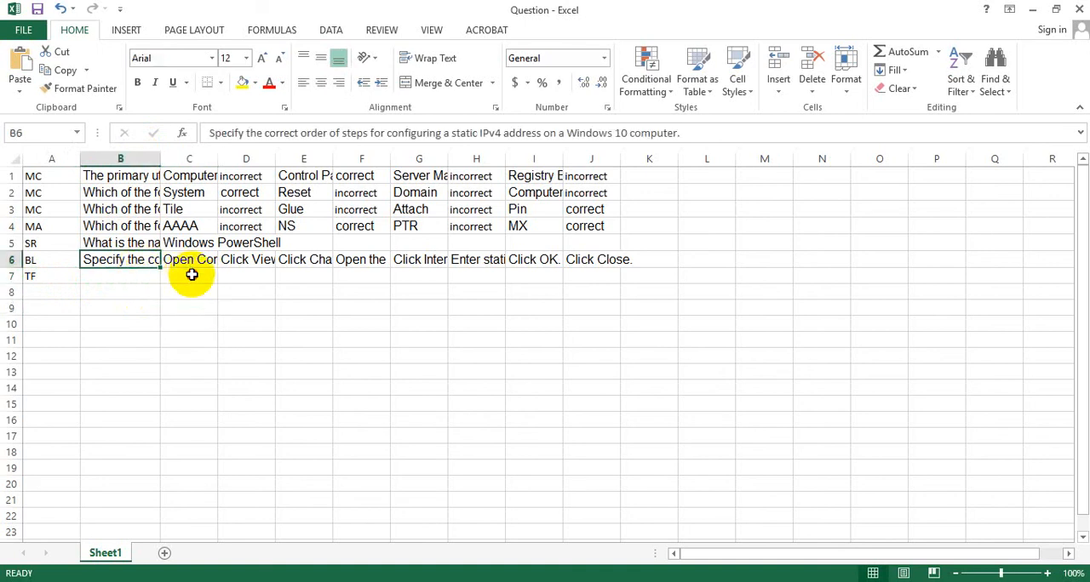
click(134, 273)
click(52, 276)
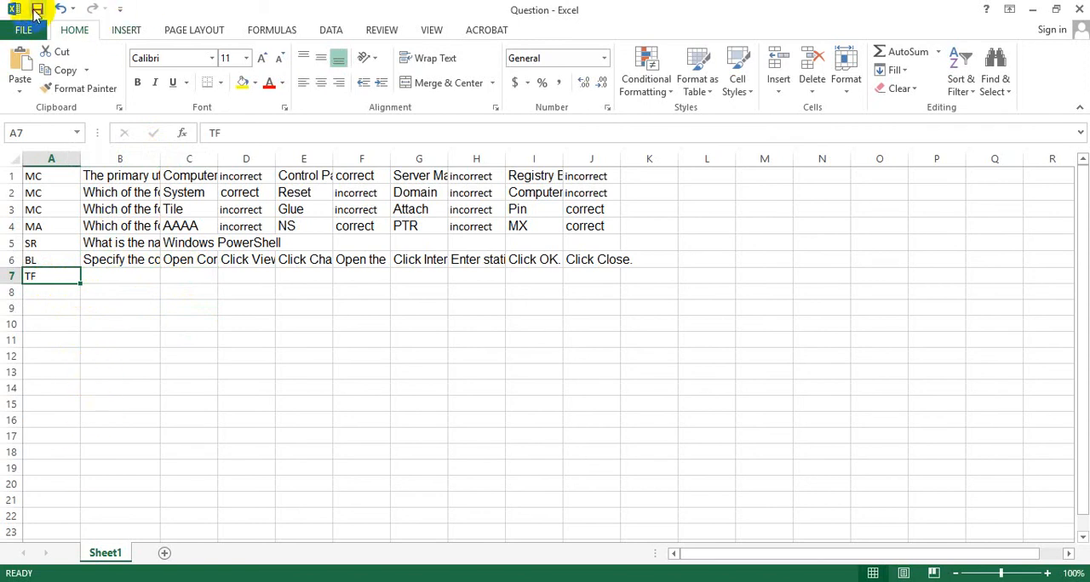
click(37, 15)
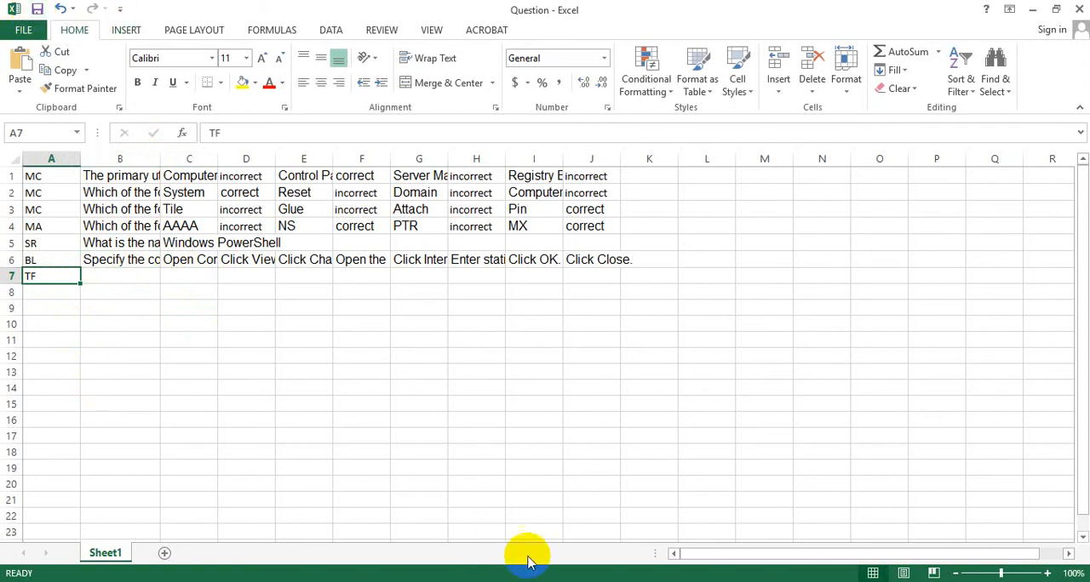